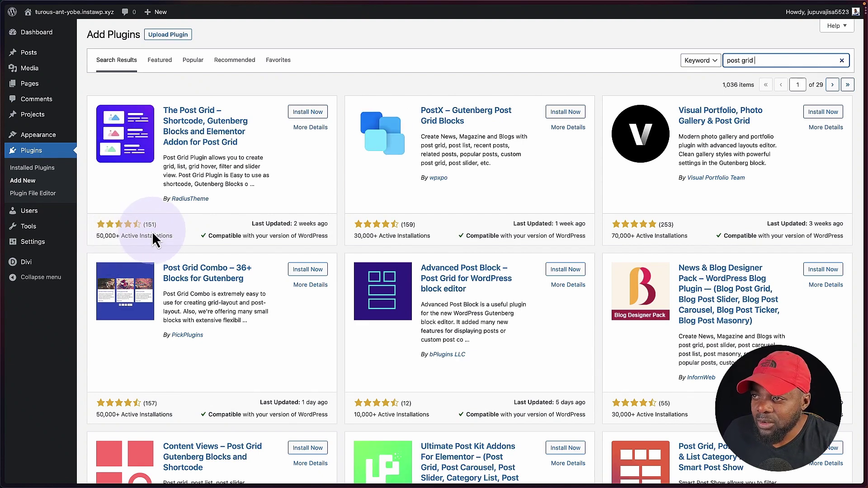
Step: Install and activate The Post Grid plugin by RadiusTheme
left_click(303, 113)
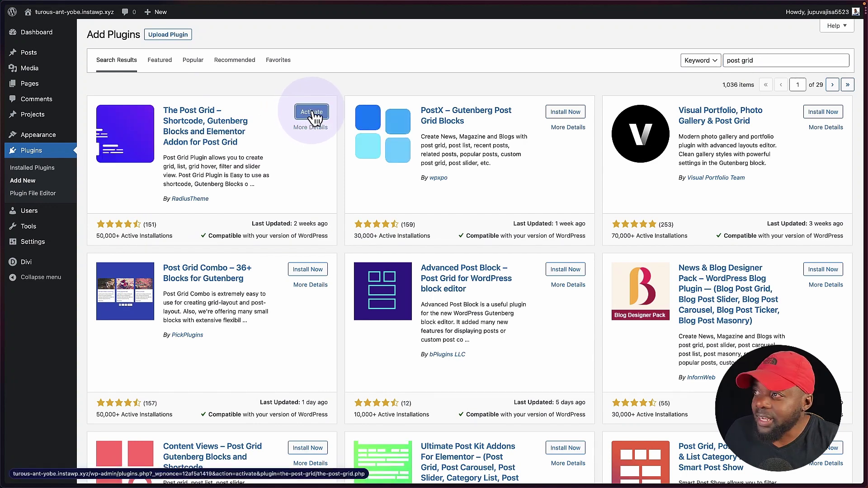
left_click(312, 113)
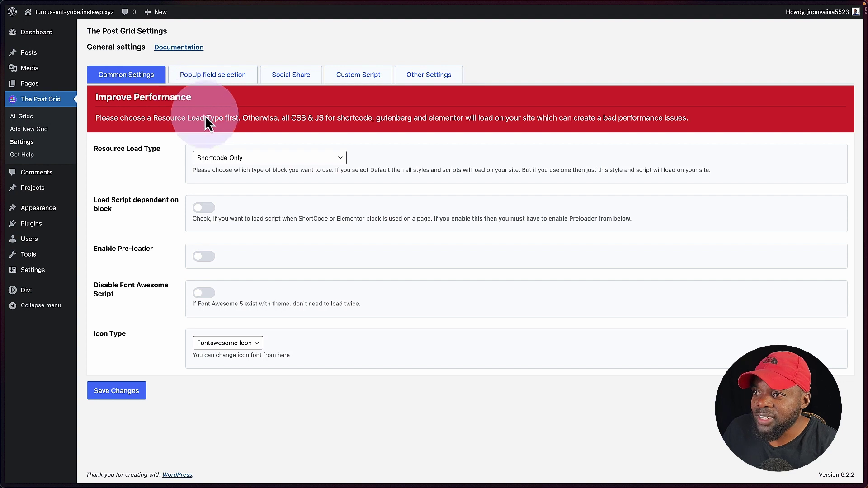
Step: Keep the Resource Load Type on Shortcode Only and save The Post Grid's common settings
left_click(267, 158)
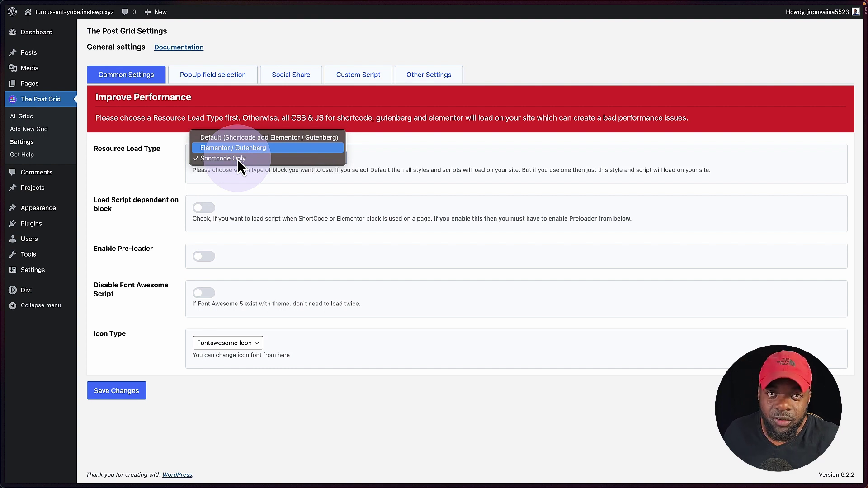
left_click(145, 180)
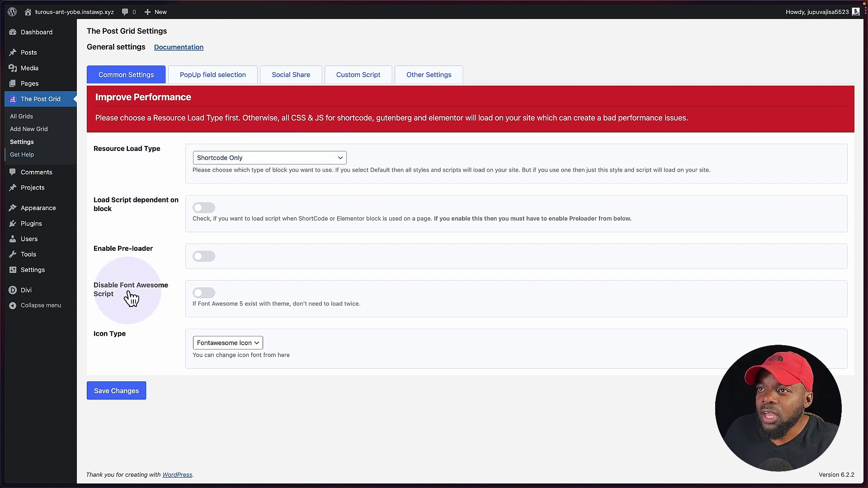
left_click(113, 390)
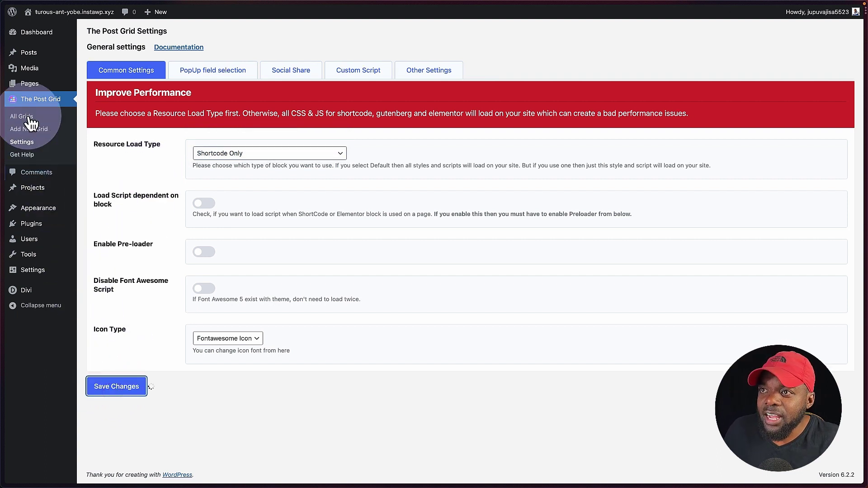
Step: Look through the list of existing grids and The Post Grid's popup field, social share, custom script and other settings
left_click(27, 117)
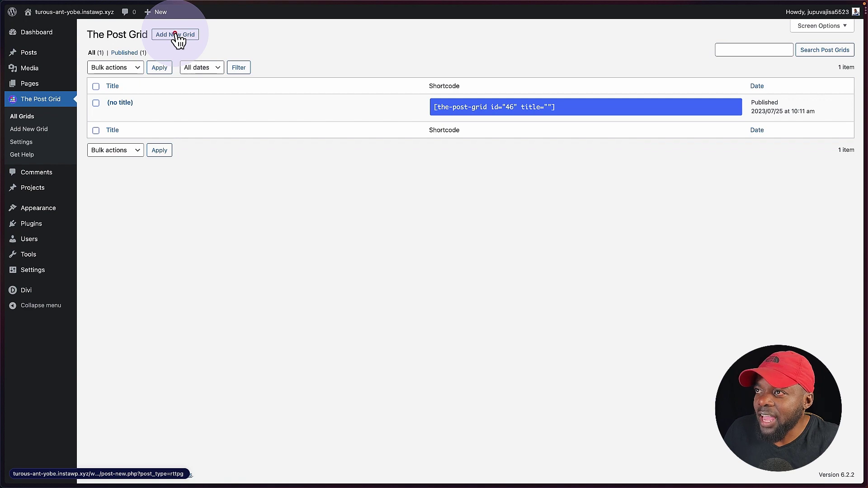
left_click(138, 82)
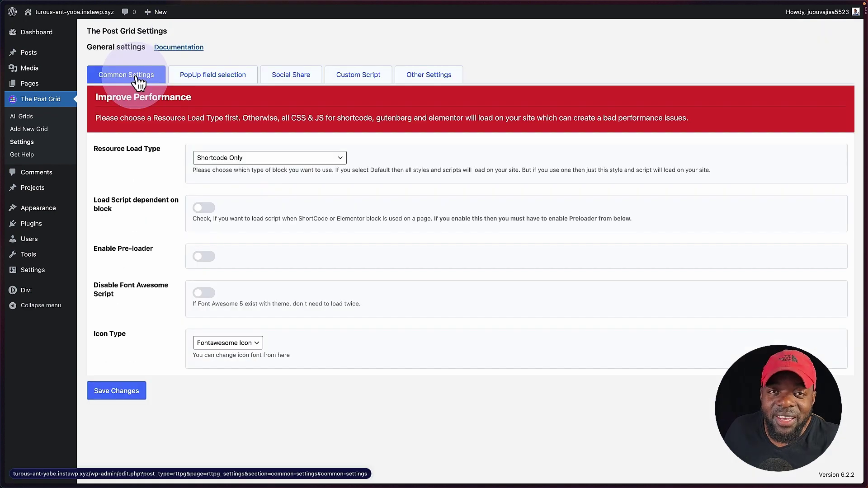
left_click(230, 79)
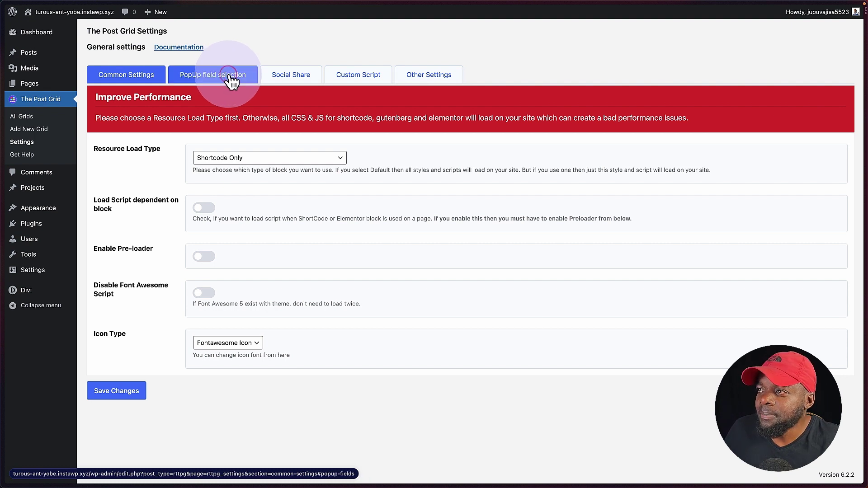
left_click(197, 184)
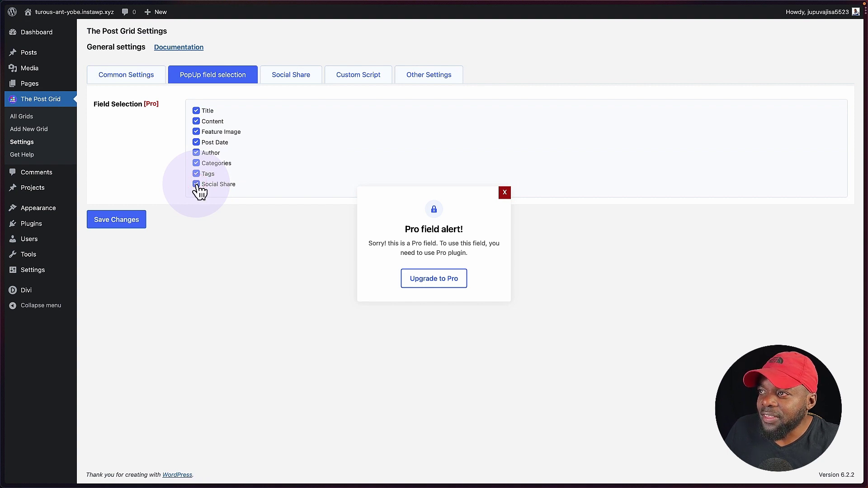
left_click(505, 192)
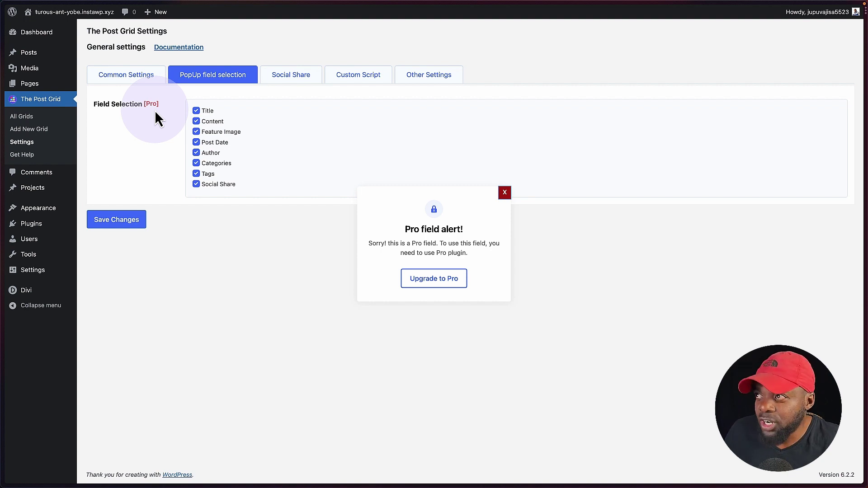
left_click(280, 78)
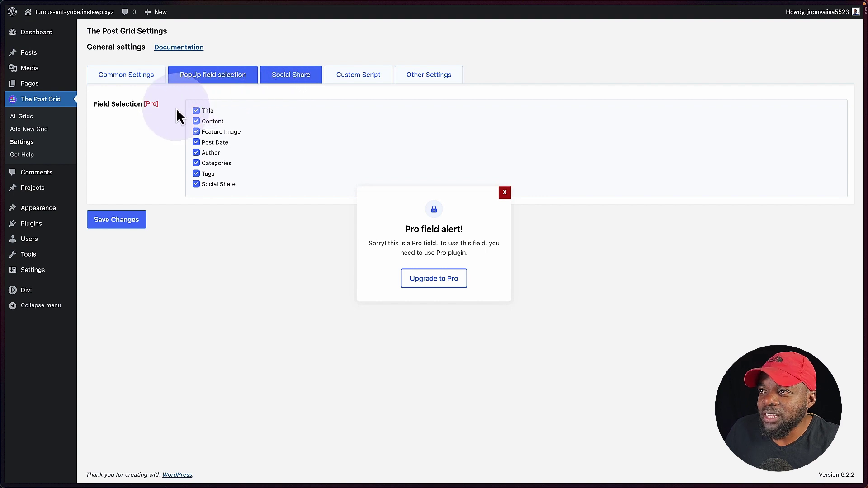
left_click(357, 74)
left_click(505, 193)
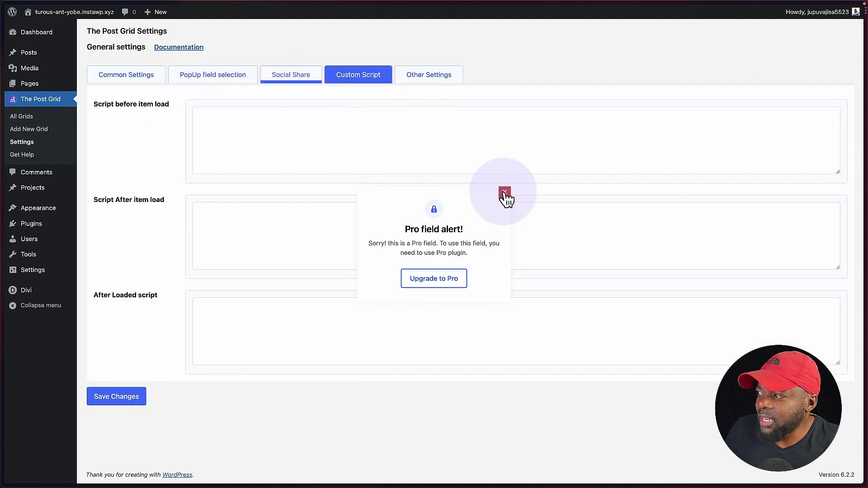
left_click(505, 193)
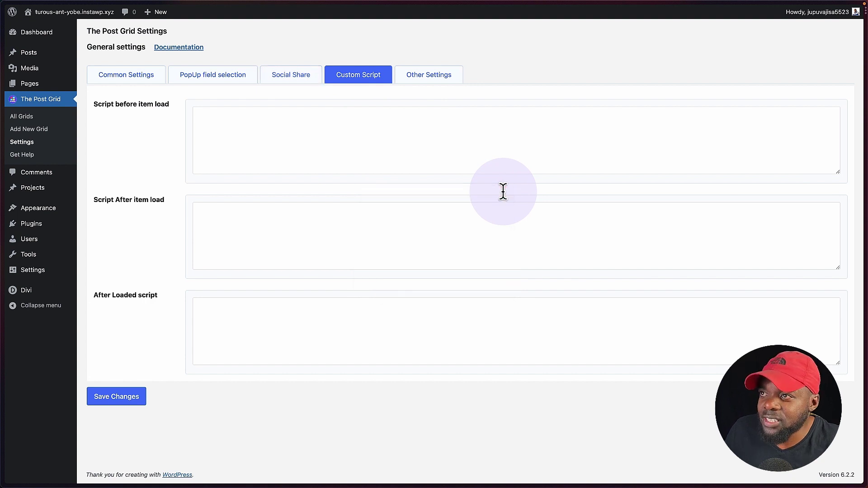
left_click(420, 80)
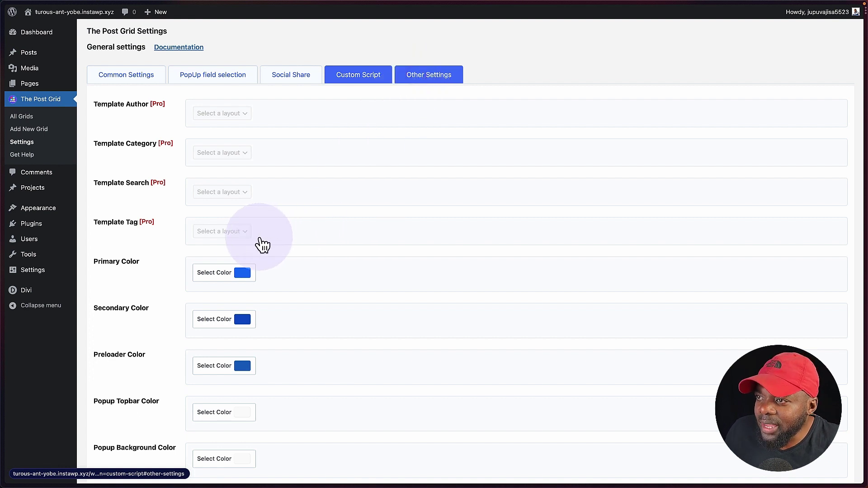
scroll(232, 278, "down", 2)
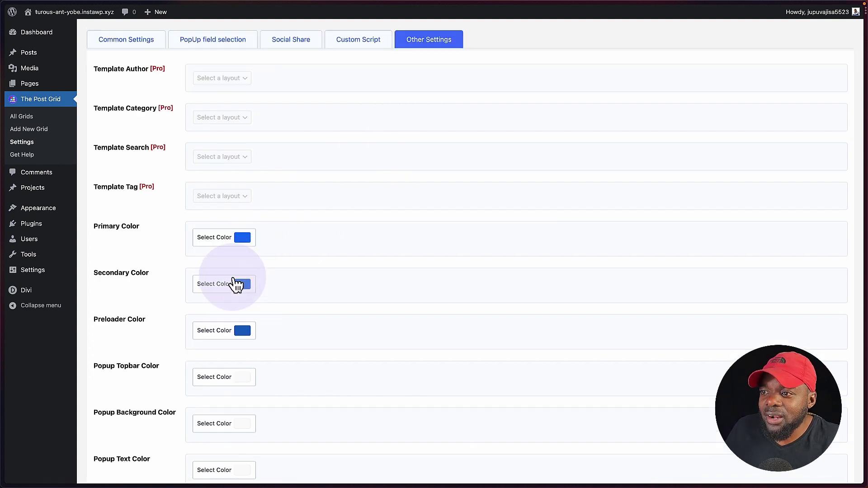
scroll(234, 335, "down", 5)
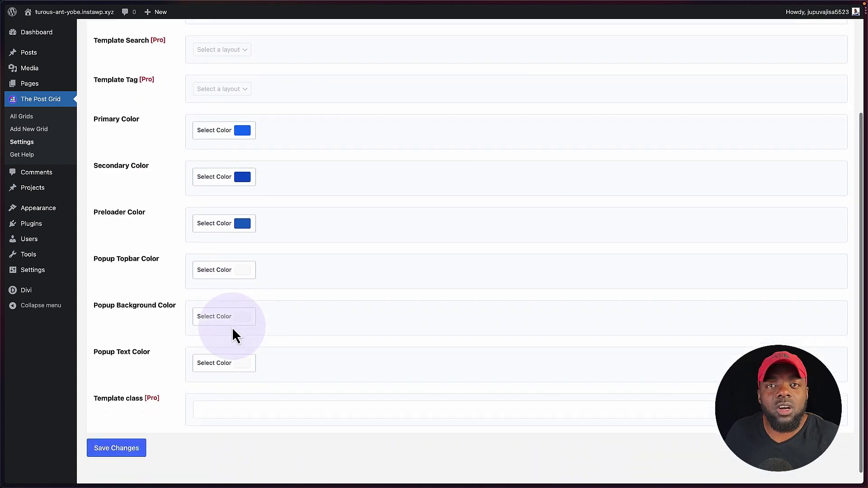
scroll(233, 327, "down", 1)
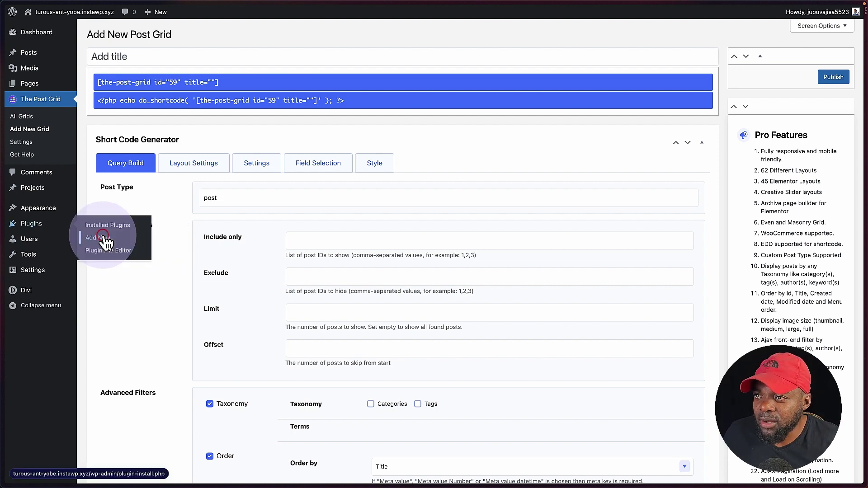
Step: Upload, install and activate the Pro add-on from the file the-post-grid-pro-7.2.5 (1).zip in Downloads
left_click(98, 237)
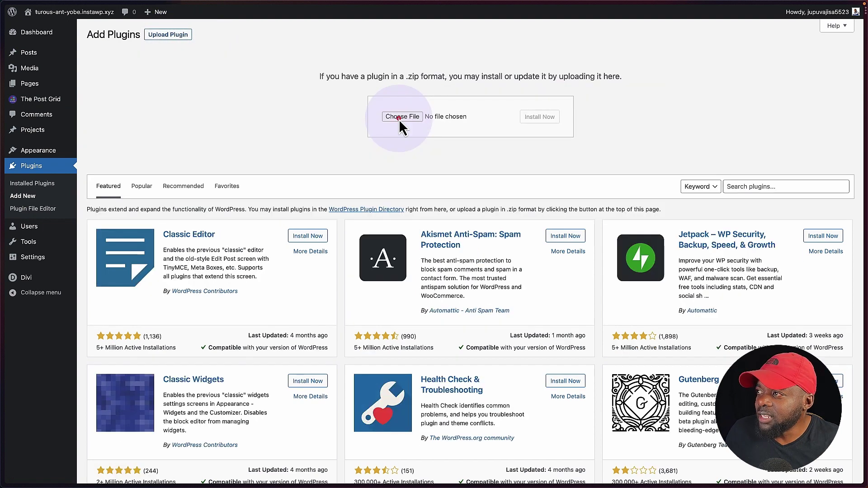
left_click(402, 116)
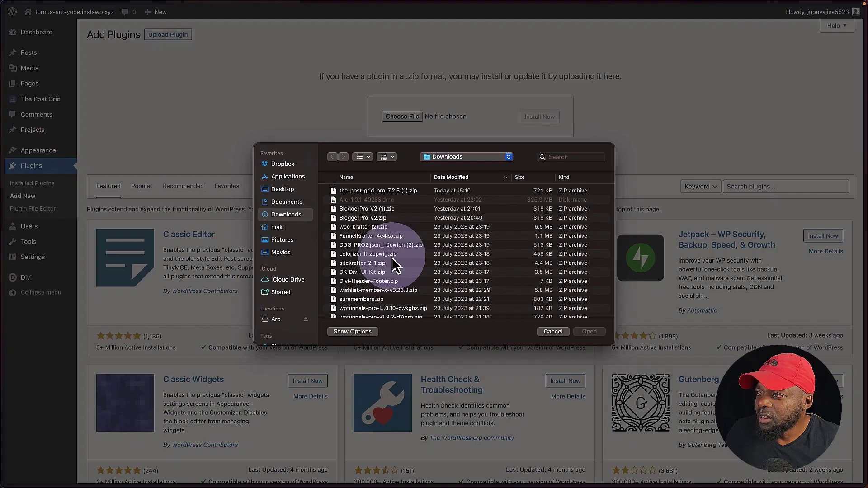
left_click(375, 192)
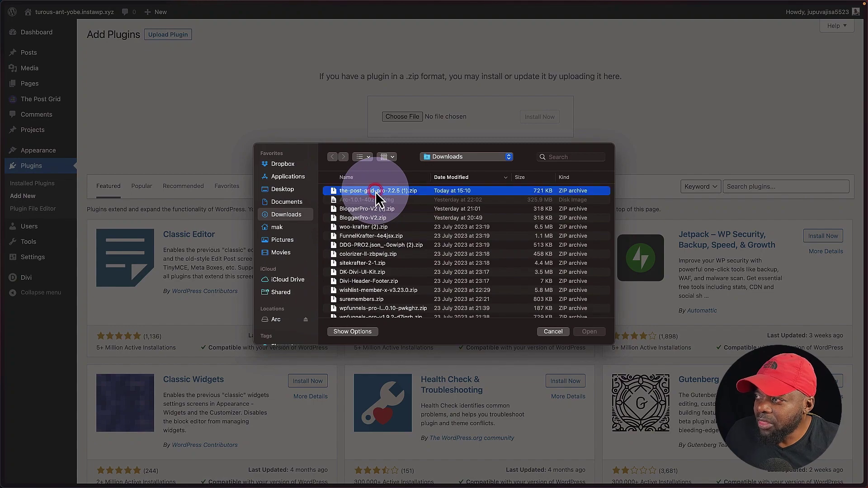
key("Return")
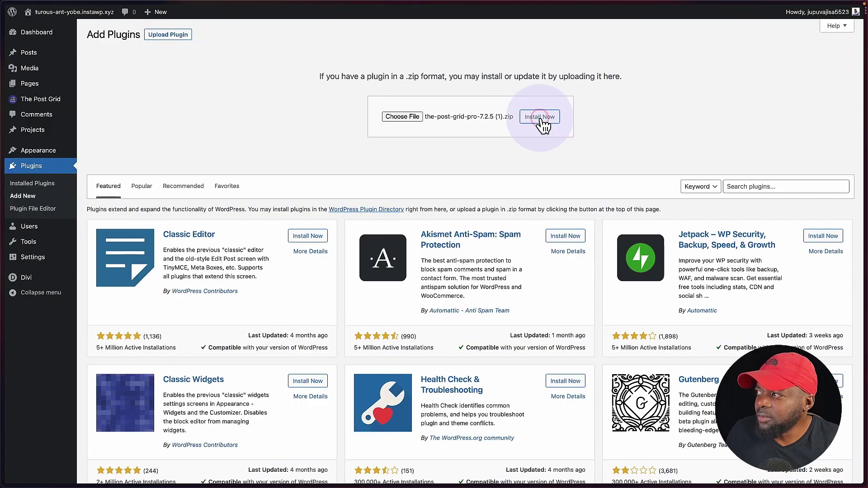
left_click(540, 117)
left_click(119, 114)
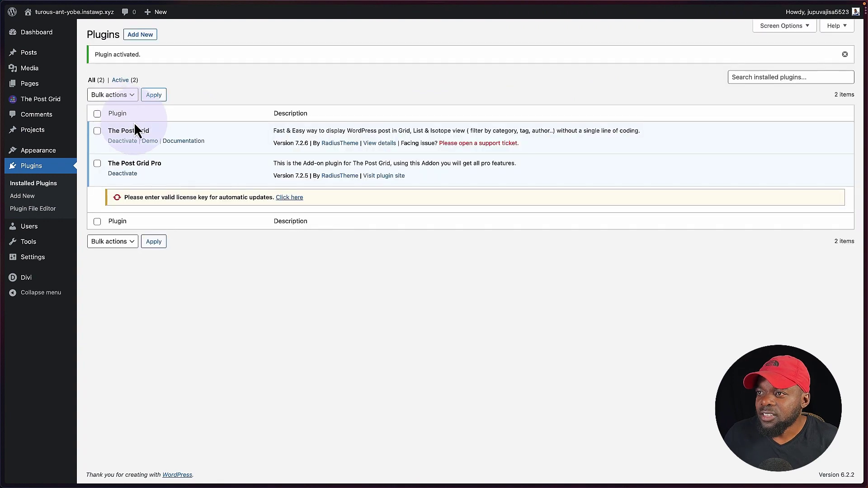
Step: Paste the license key for The Post Grid Pro into the plugin license settings and save it
left_click(289, 198)
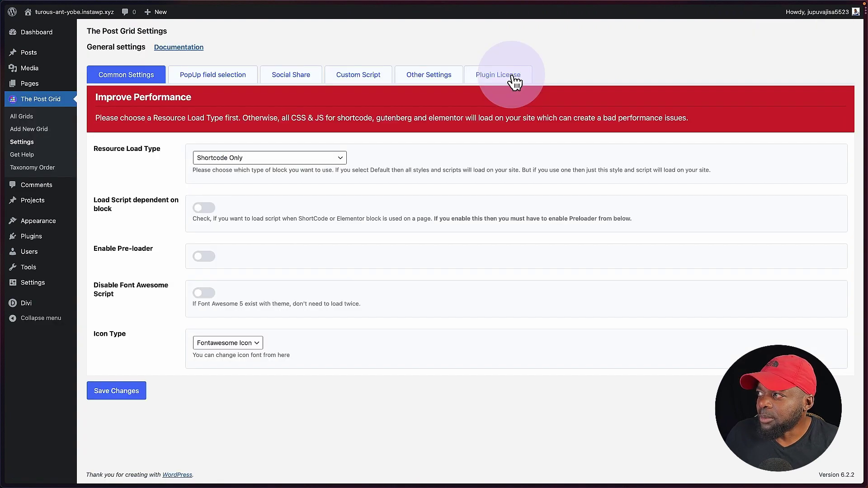
left_click(513, 78)
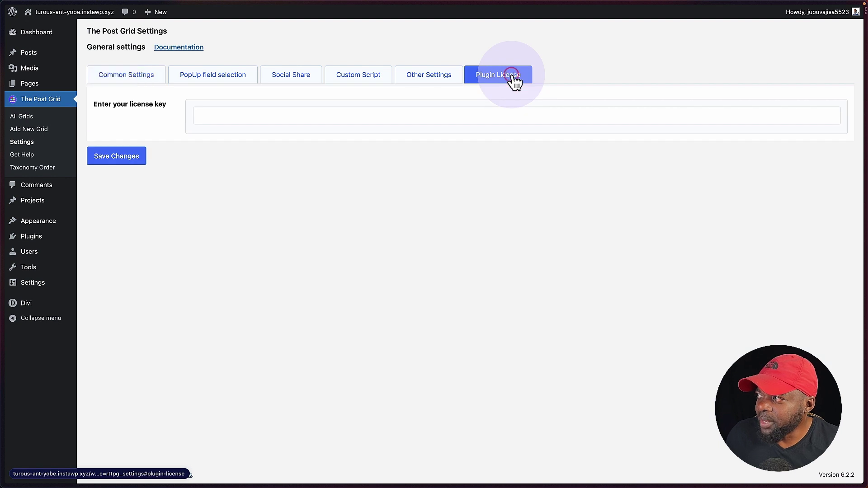
left_click(242, 118)
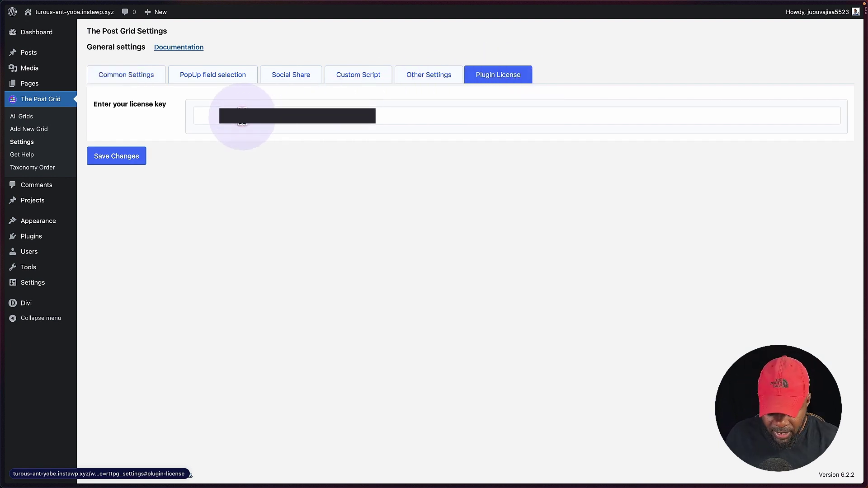
key("super+v")
left_click(136, 157)
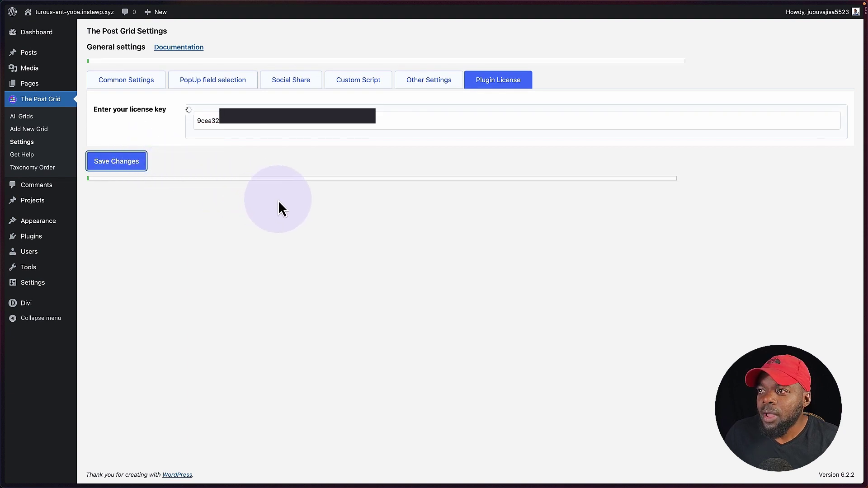
Step: Start a new post grid and keep its post type set to post
left_click(39, 131)
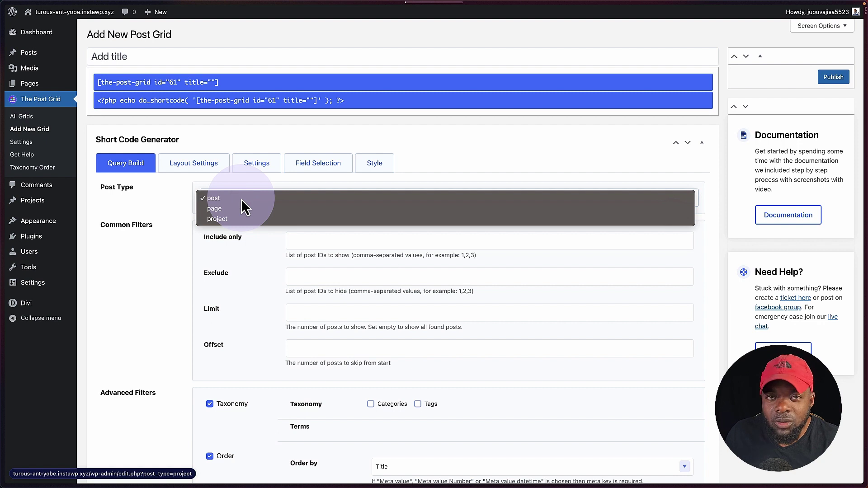
left_click(137, 246)
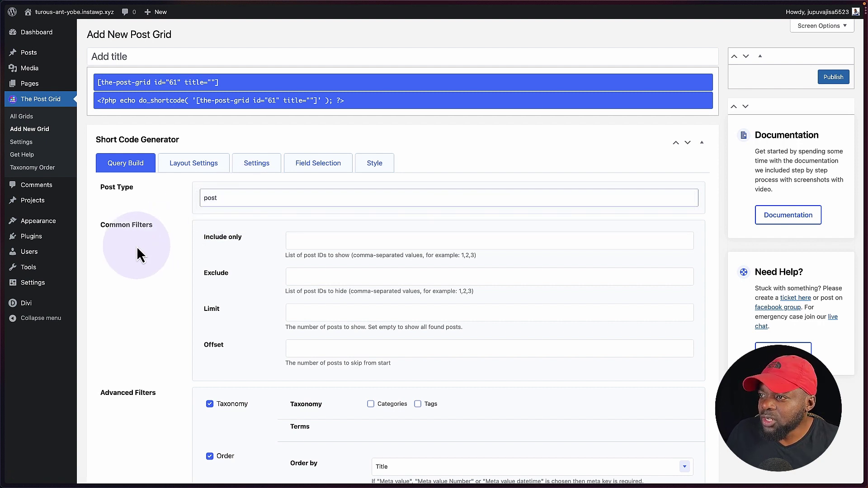
Step: Filter the grid's posts by the Categories taxonomy, with Latest and Farming as the category terms
scroll(137, 246, "down", 5)
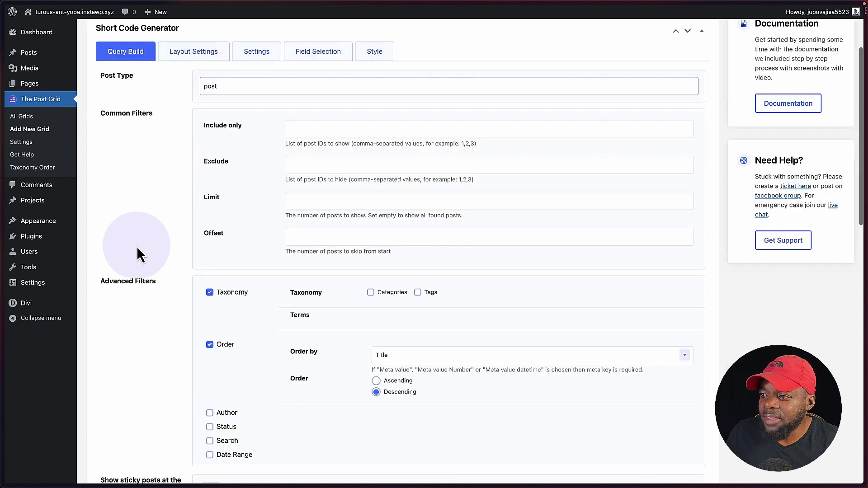
scroll(137, 246, "down", 1)
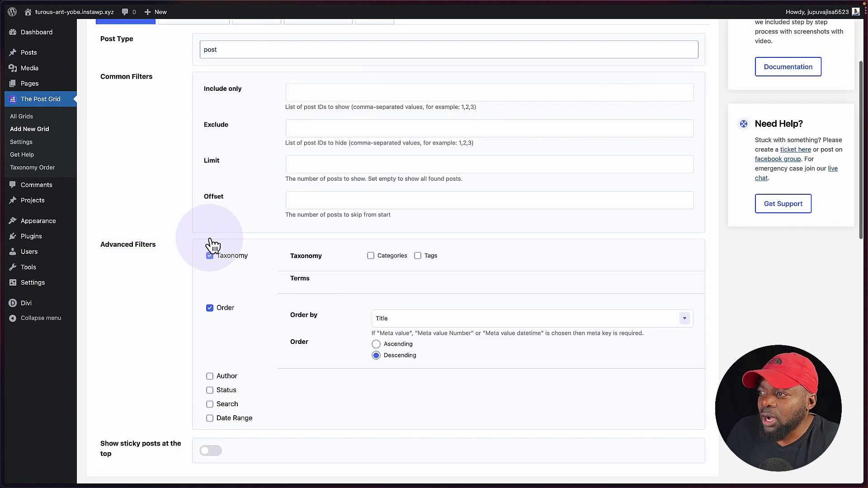
scroll(370, 240, "down", 1)
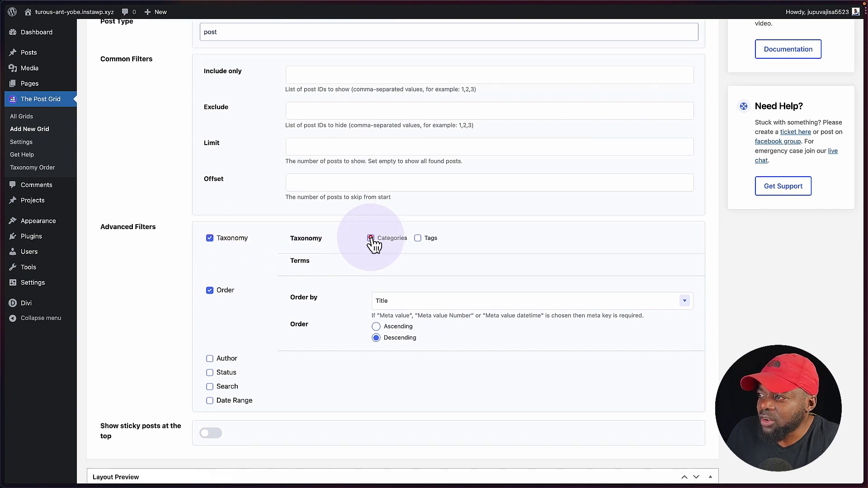
left_click(371, 238)
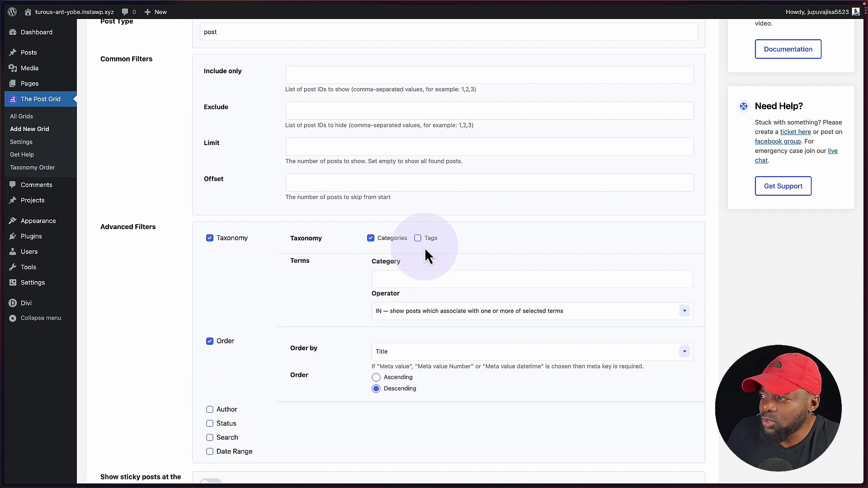
left_click(408, 279)
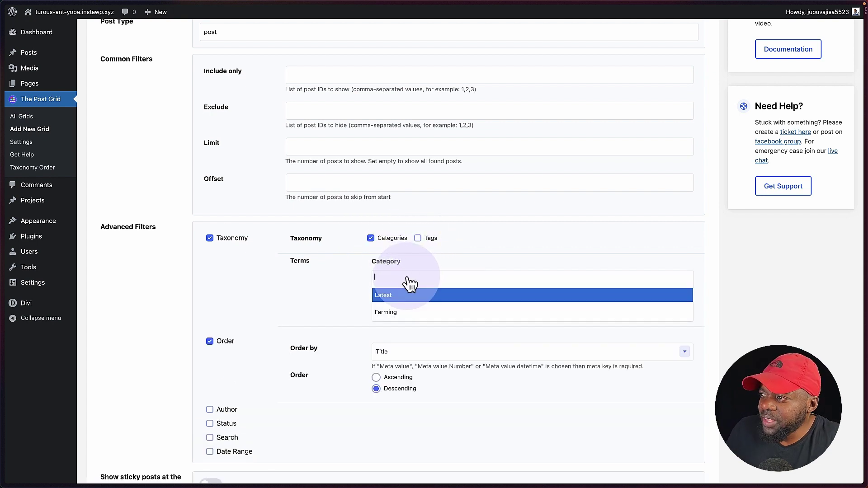
left_click(399, 295)
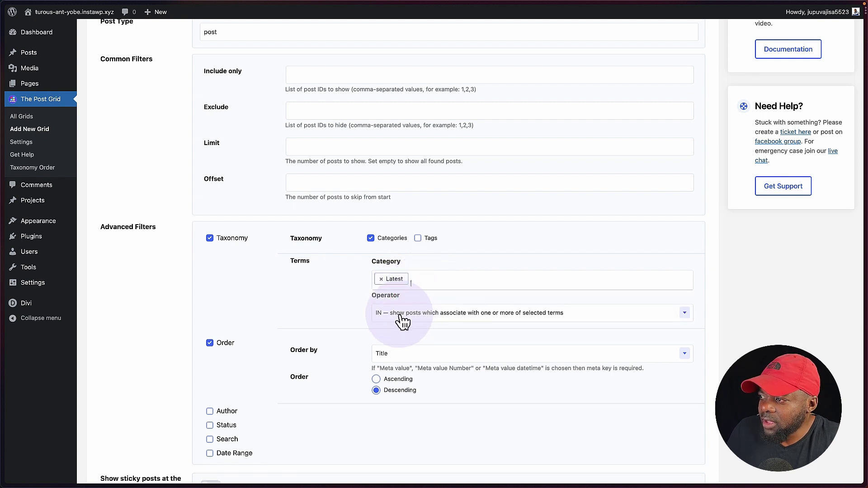
key("Down")
key("Return")
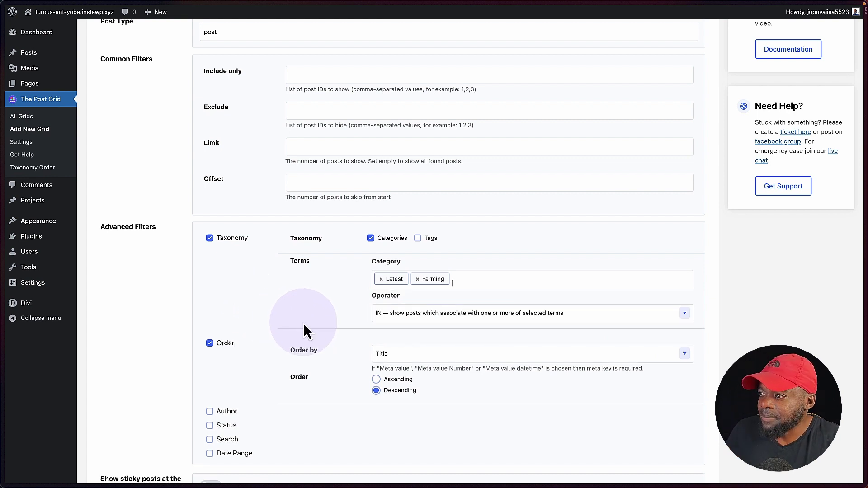
Step: Examine the remaining query filter options and the layout preview of the posts in the Latest and Farming categories
scroll(304, 325, "down", 2)
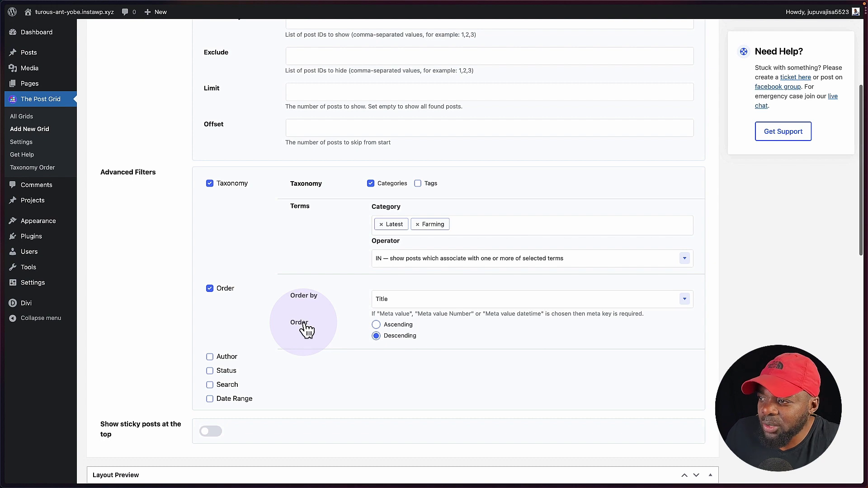
scroll(300, 345, "down", 2)
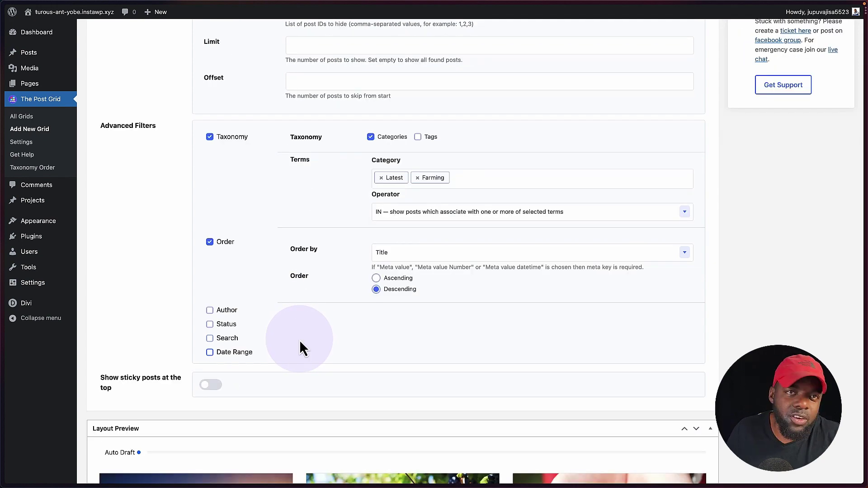
scroll(299, 348, "down", 5)
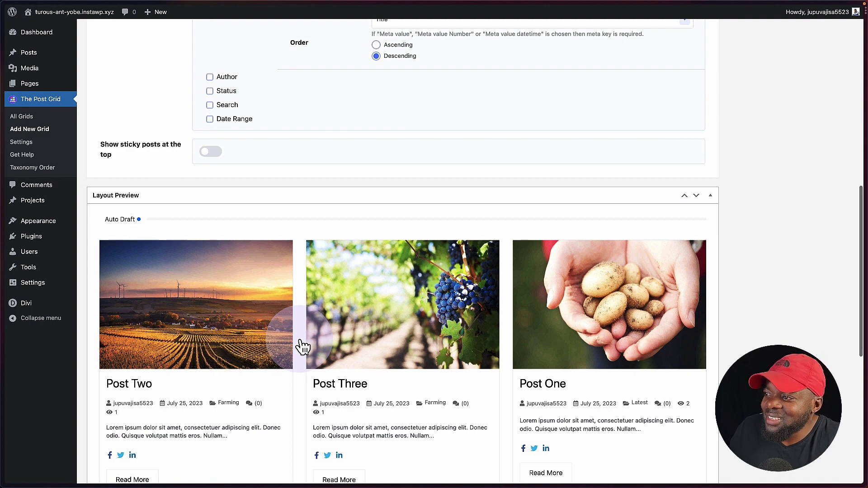
scroll(301, 346, "down", 1)
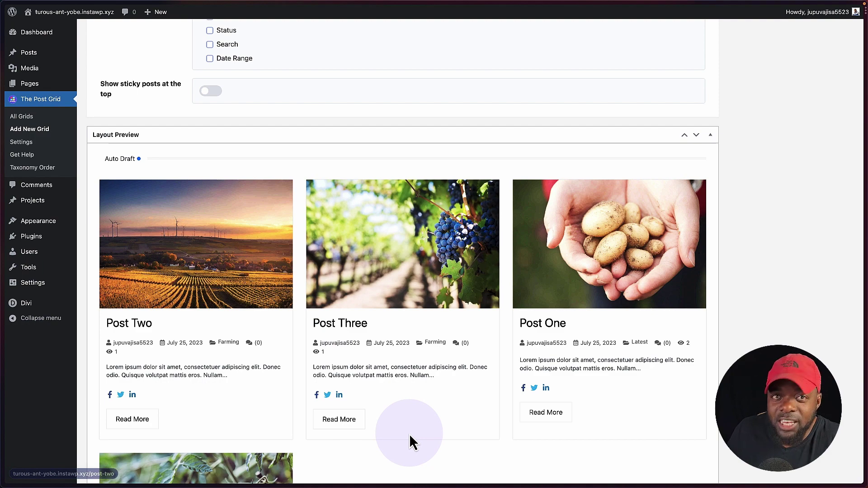
scroll(393, 398, "down", 4)
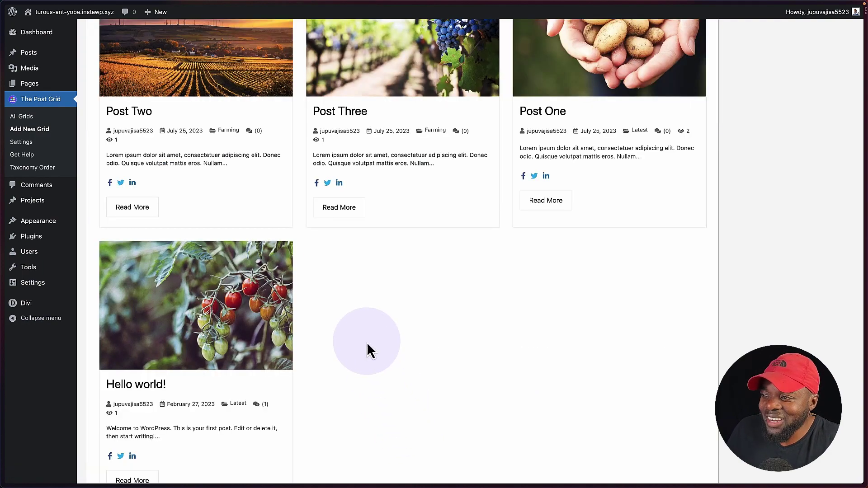
scroll(248, 335, "up", 1)
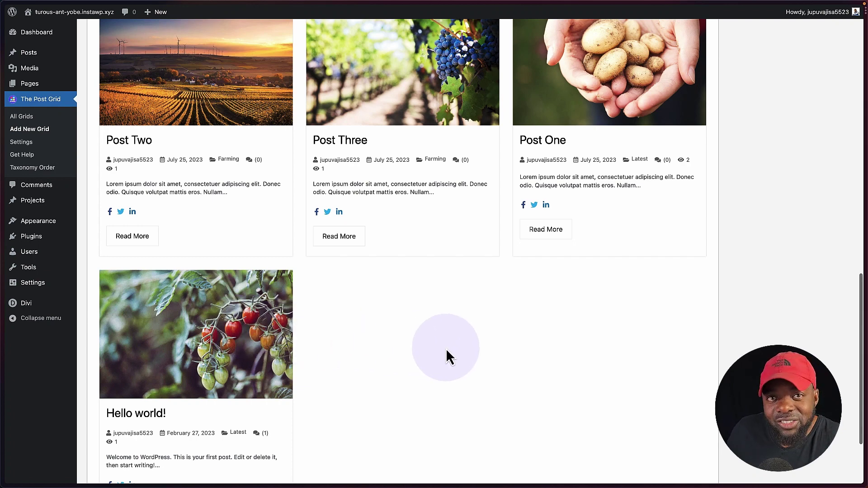
scroll(446, 349, "up", 5)
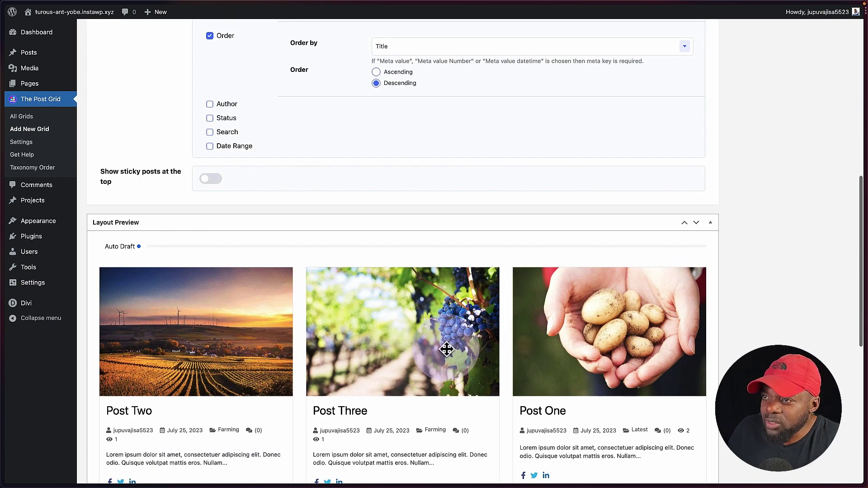
scroll(431, 339, "up", 1)
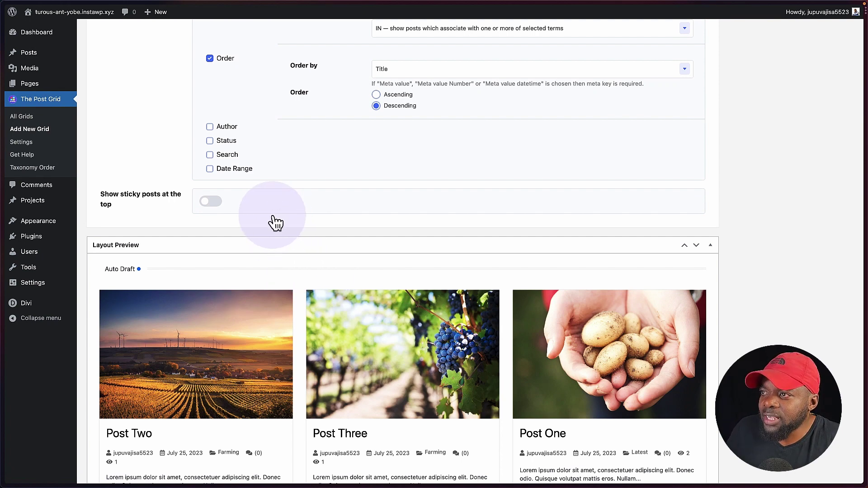
Step: Set the post grid's layout type to Grid with Grid Layout 1 and check the layout preview
scroll(208, 176, "up", 15)
left_click(200, 168)
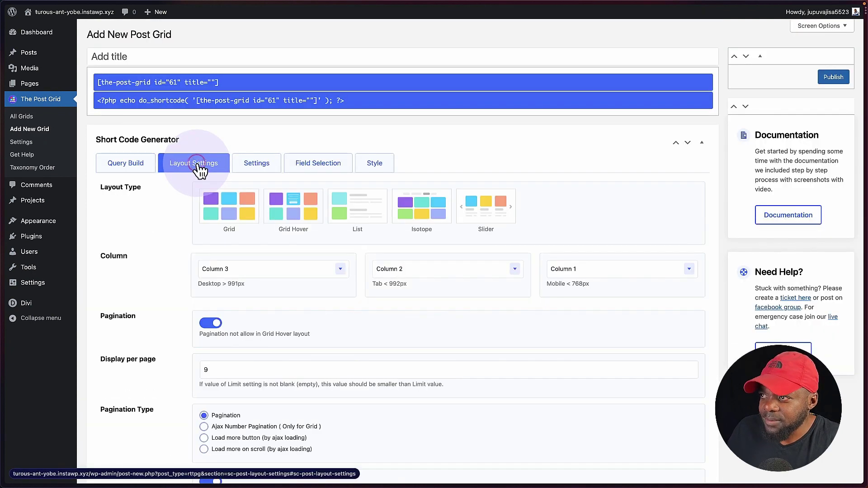
left_click(232, 210)
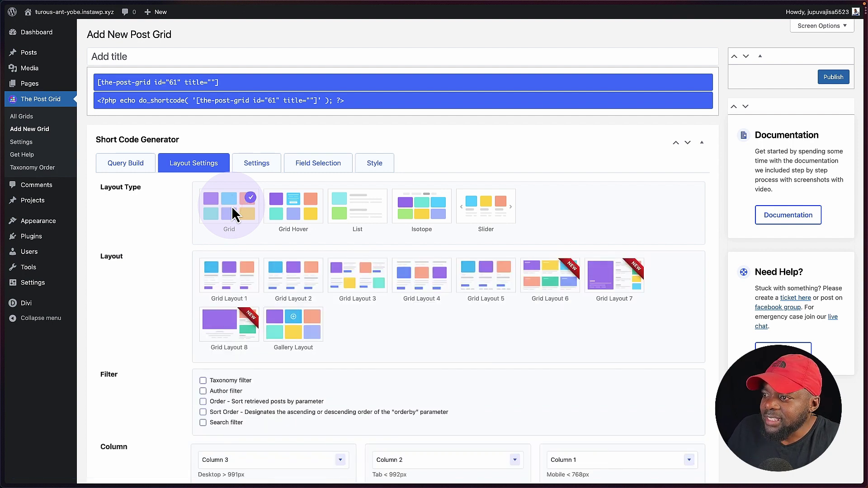
left_click(215, 297)
left_click(240, 280)
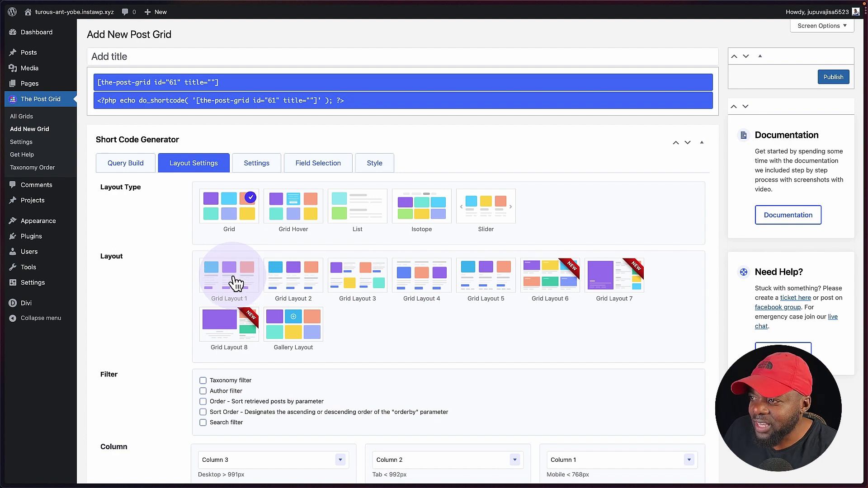
left_click(233, 278)
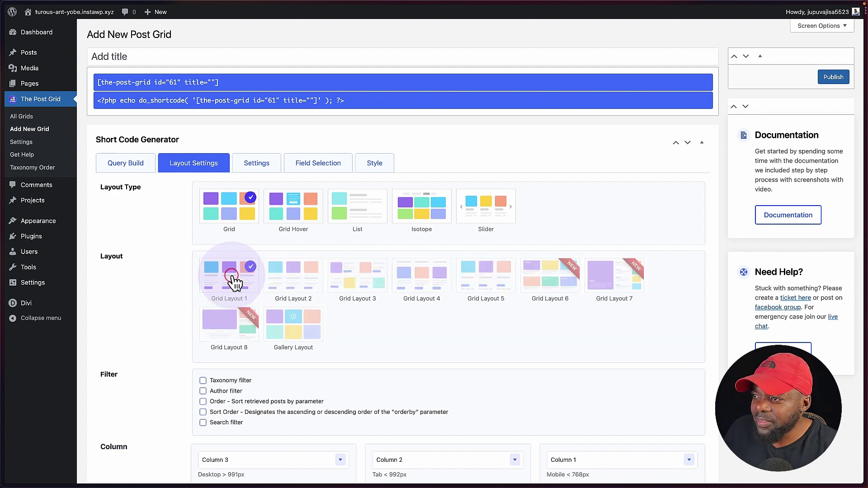
scroll(152, 354, "down", 1)
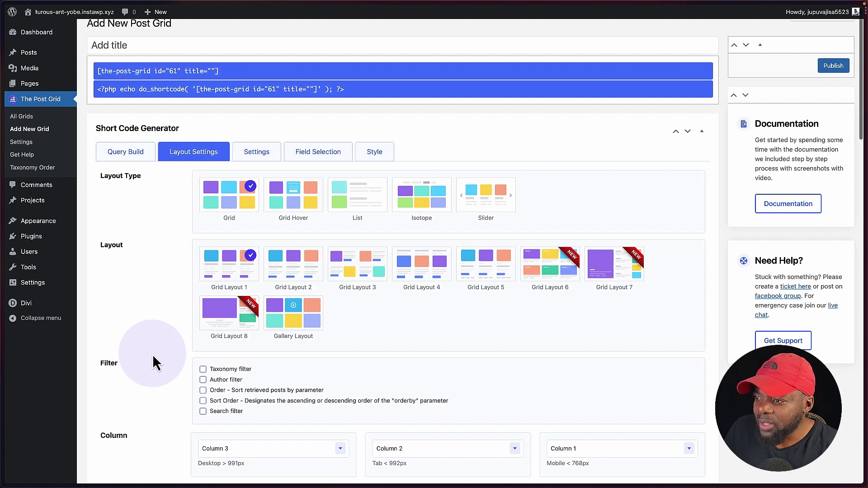
scroll(153, 356, "down", 15)
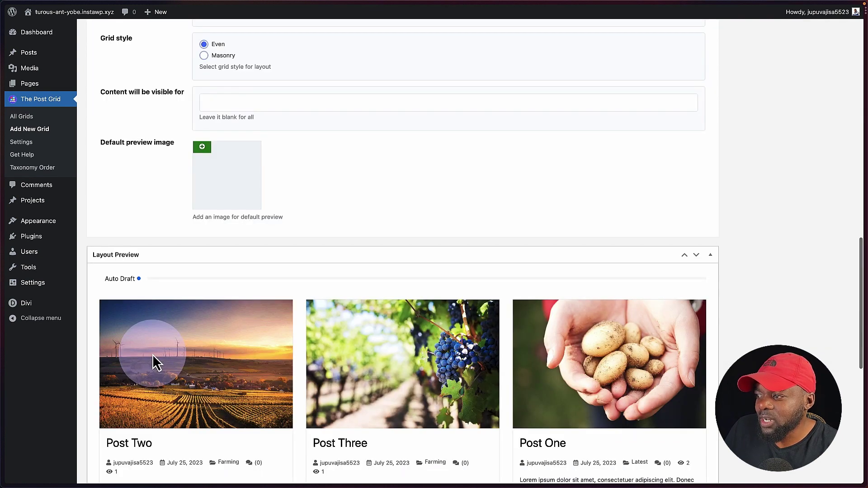
Step: Set the desktop column count to Column 4 and check the arrangement in the layout preview
scroll(153, 355, "up", 4)
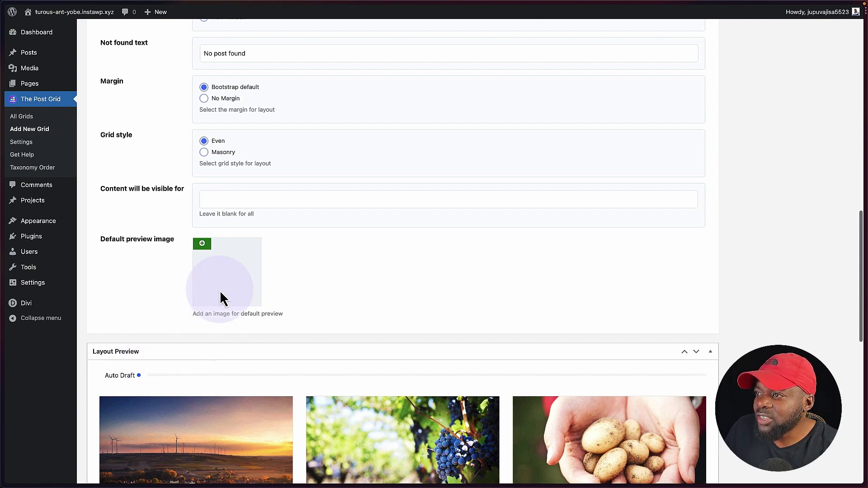
scroll(266, 255, "up", 11)
left_click(266, 256)
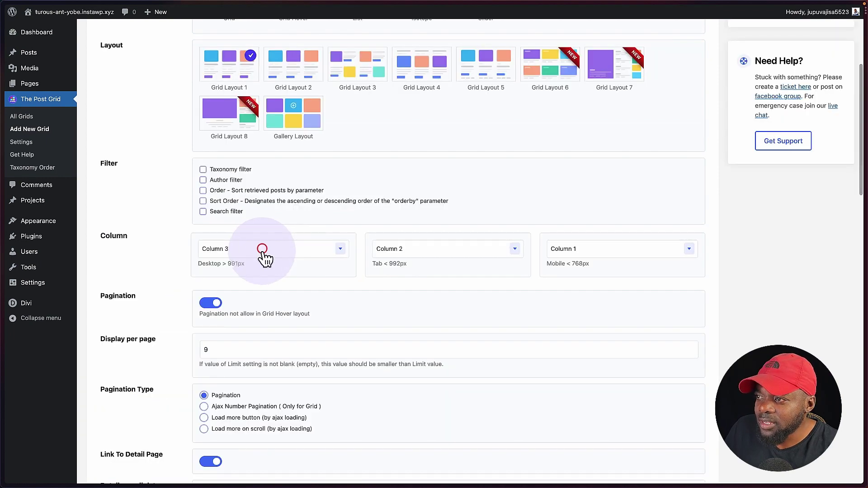
left_click(251, 338)
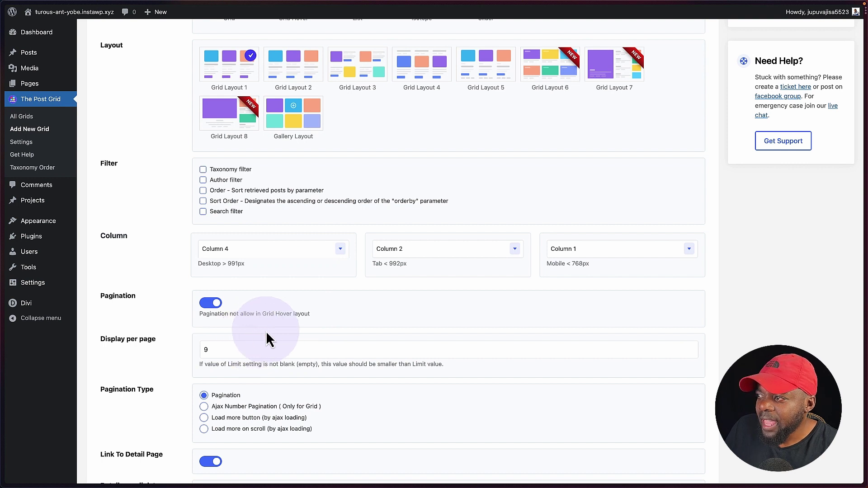
left_click(412, 264)
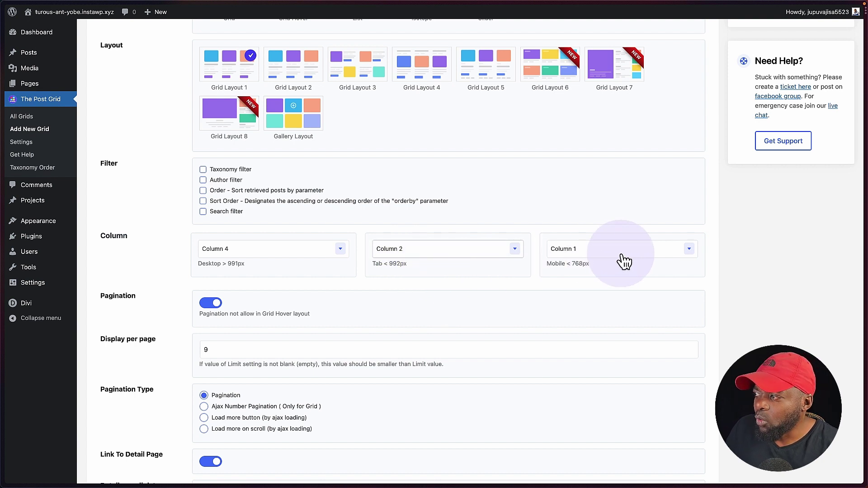
scroll(436, 326, "down", 1)
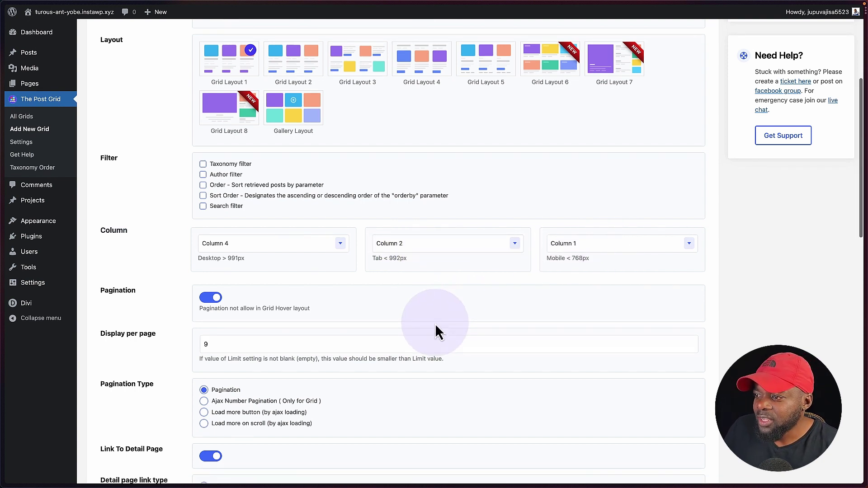
scroll(436, 325, "down", 15)
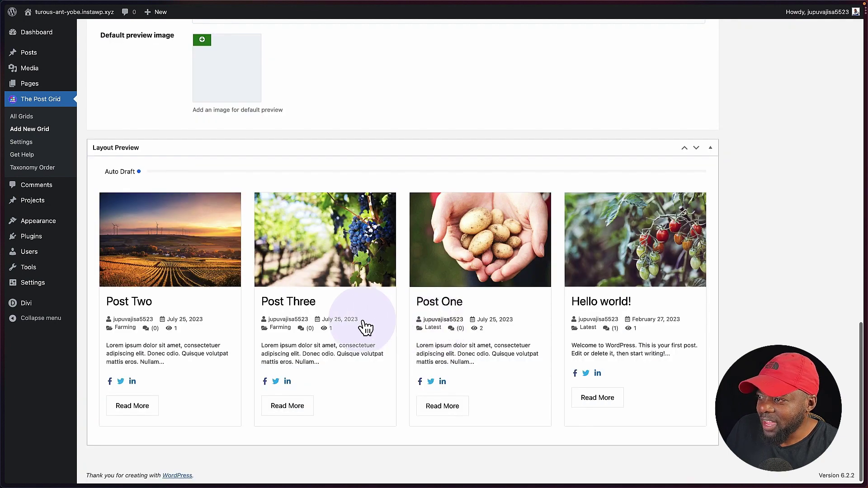
Step: Change the layout type to Grid Hover, choose the Grid Hover 1 layout and check the preview
scroll(349, 326, "up", 15)
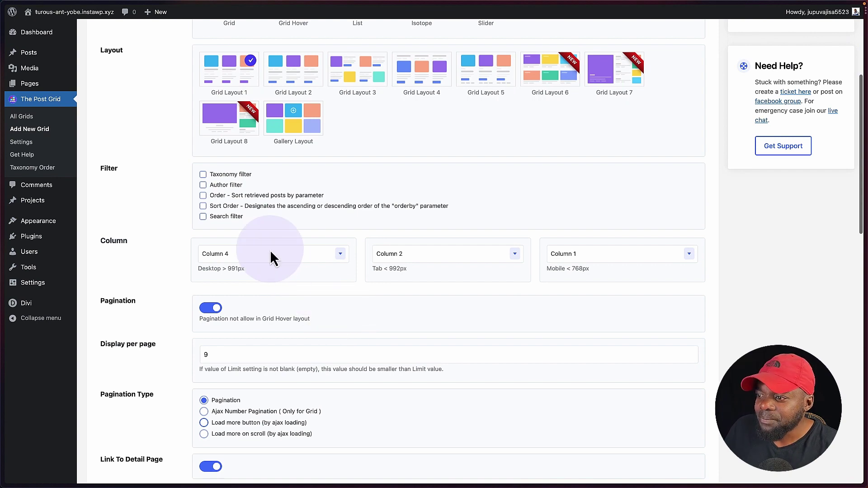
scroll(272, 253, "up", 5)
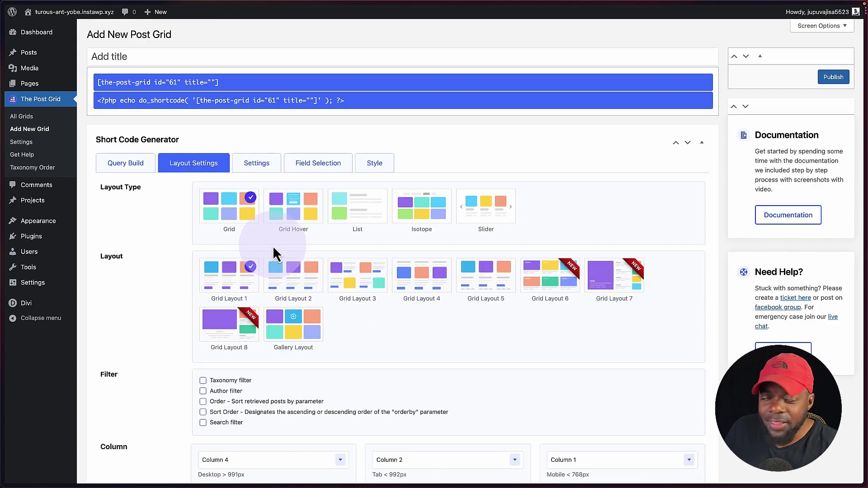
left_click(295, 209)
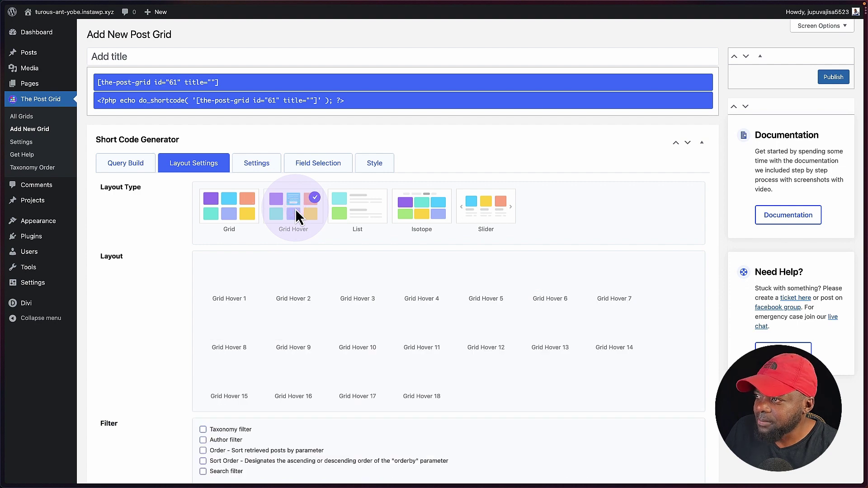
scroll(385, 308, "down", 1)
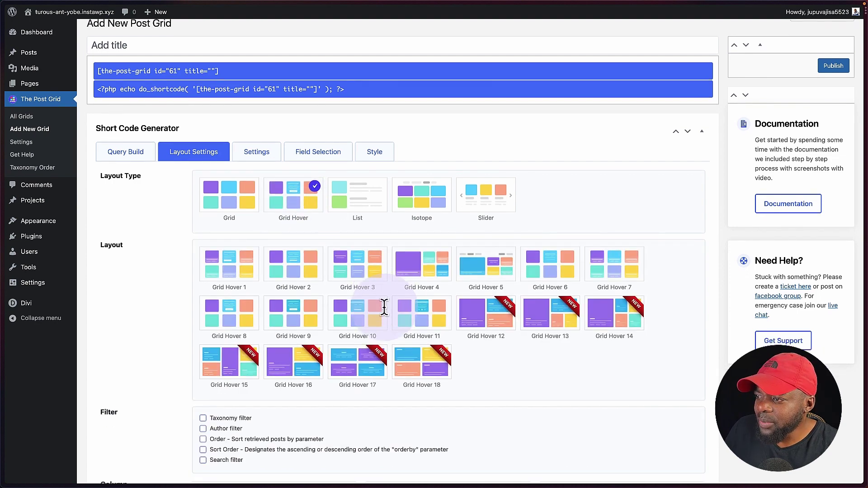
scroll(384, 308, "down", 15)
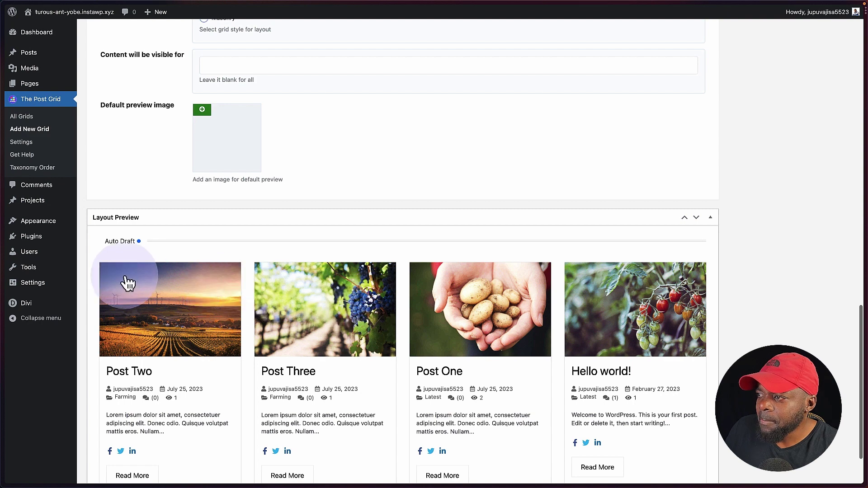
scroll(206, 302, "up", 6)
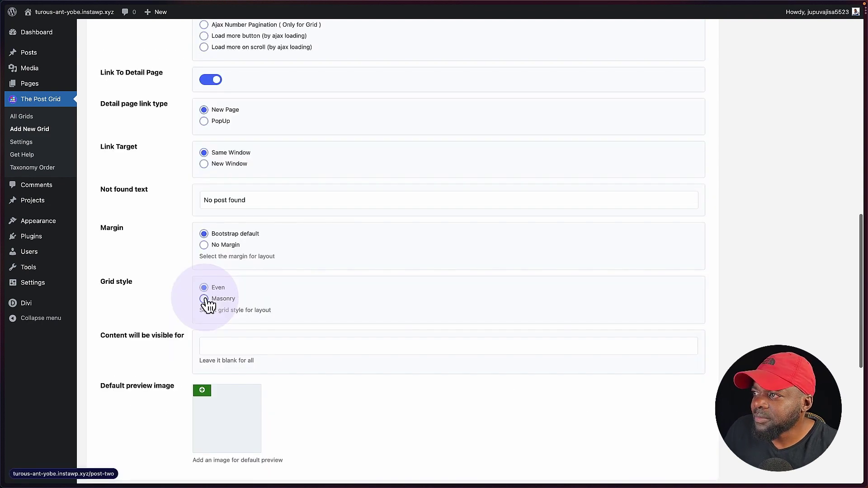
scroll(207, 301, "up", 10)
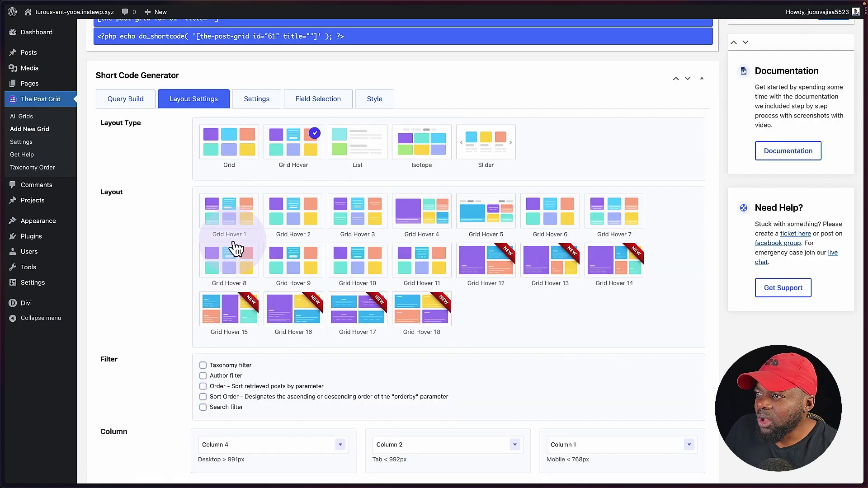
left_click(229, 213)
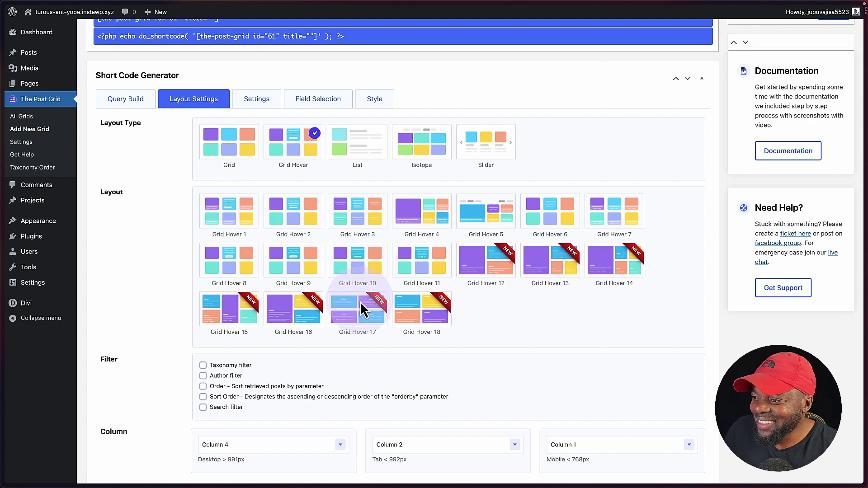
scroll(361, 304, "down", 9)
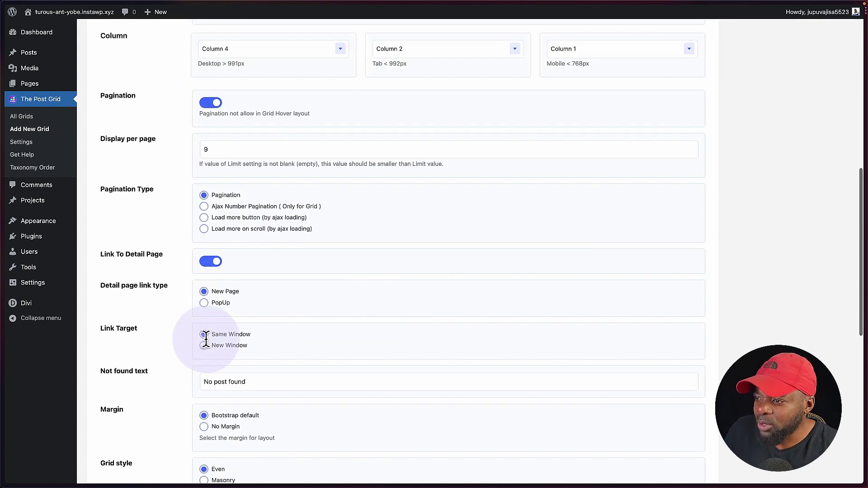
scroll(142, 356, "down", 9)
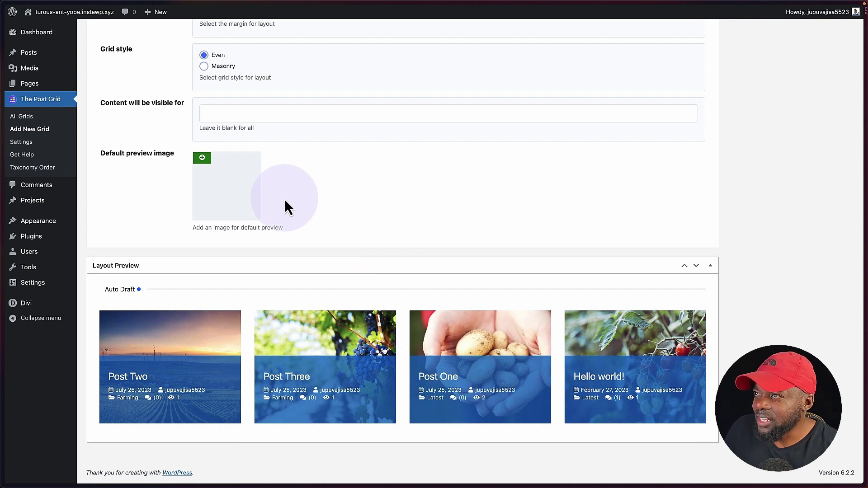
Step: Switch the grid's layout to Grid Hover 15 and examine how the posts are arranged in the preview
scroll(284, 199, "up", 15)
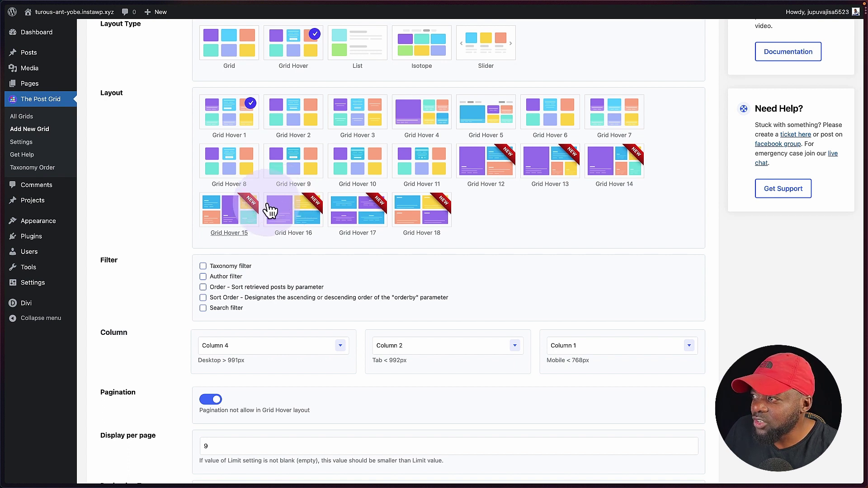
left_click(232, 213)
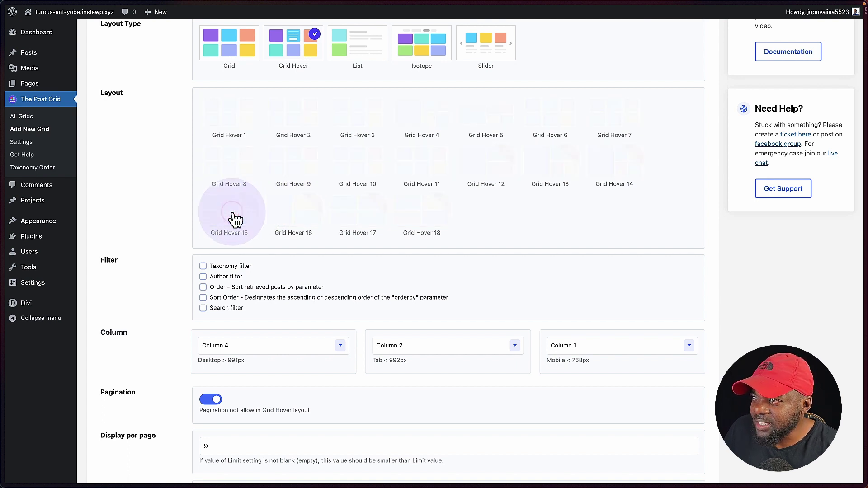
scroll(320, 285, "down", 5)
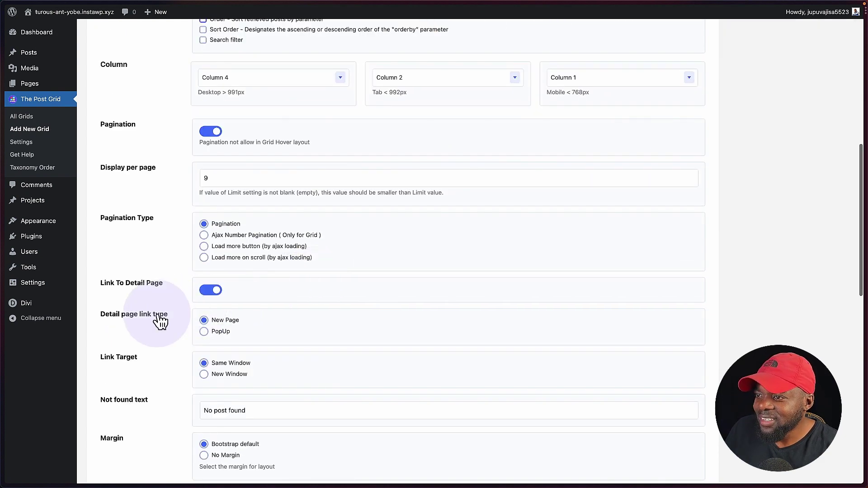
scroll(161, 321, "down", 15)
scroll(151, 248, "down", 1)
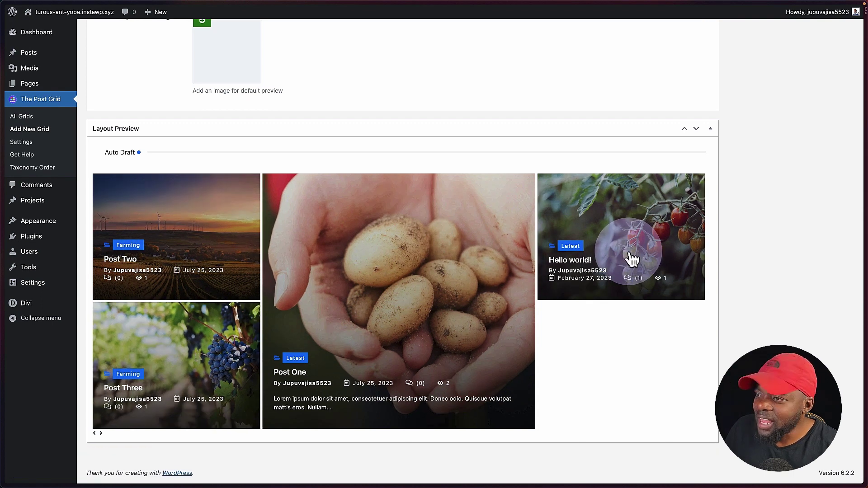
scroll(326, 295, "up", 1)
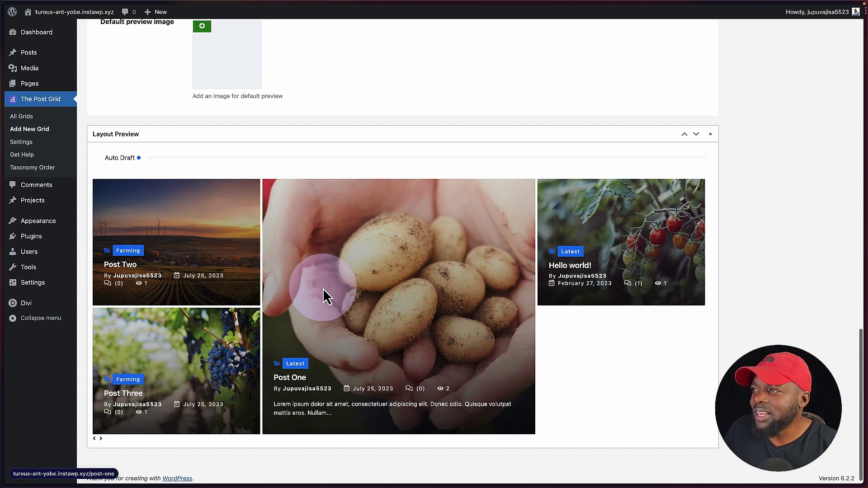
Step: Switch the grid's layout to Grid Hover 16 and check the post arrangement in the layout preview
scroll(323, 288, "up", 15)
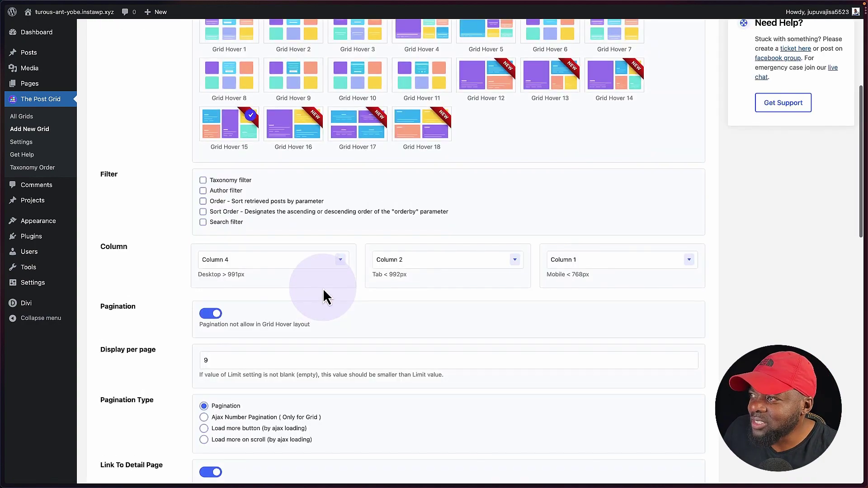
left_click(299, 130)
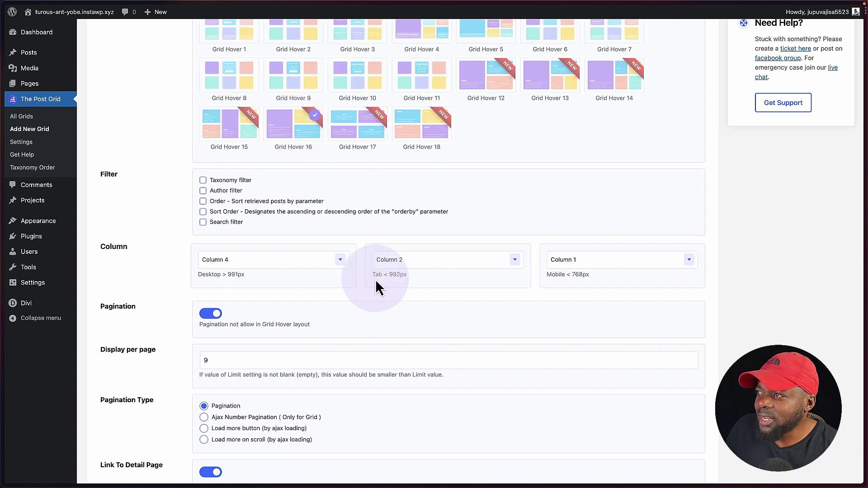
scroll(376, 280, "down", 10)
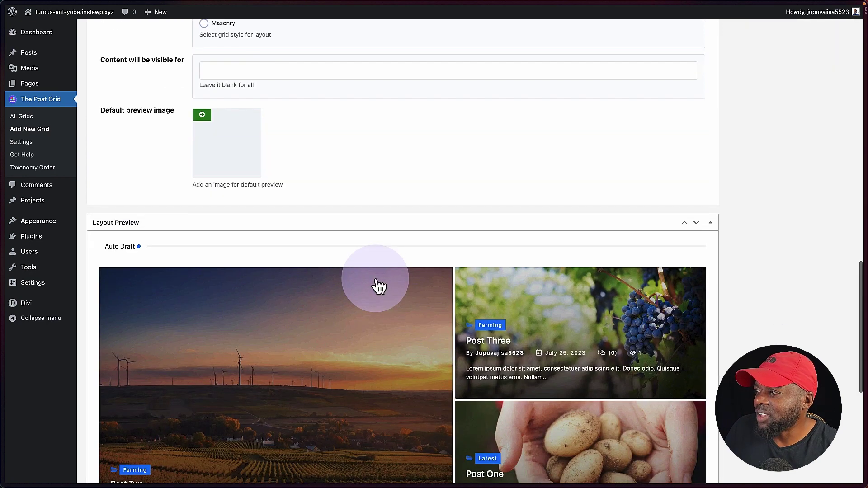
scroll(377, 285, "down", 2)
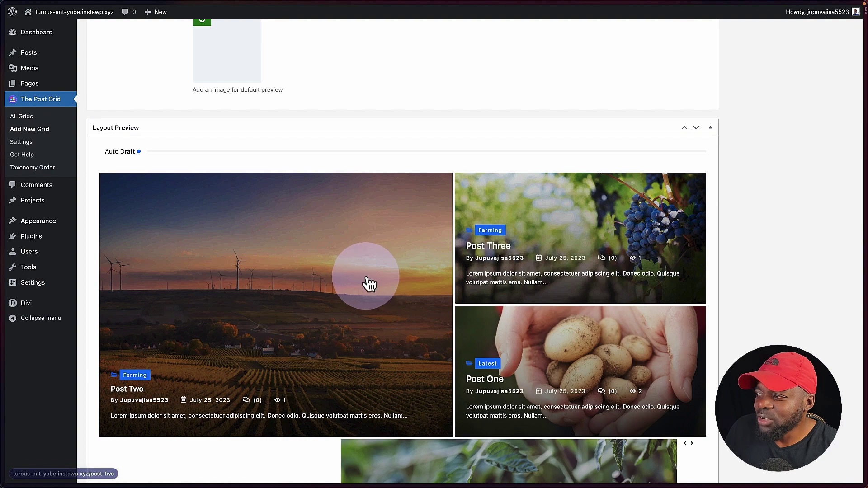
scroll(362, 278, "up", 5)
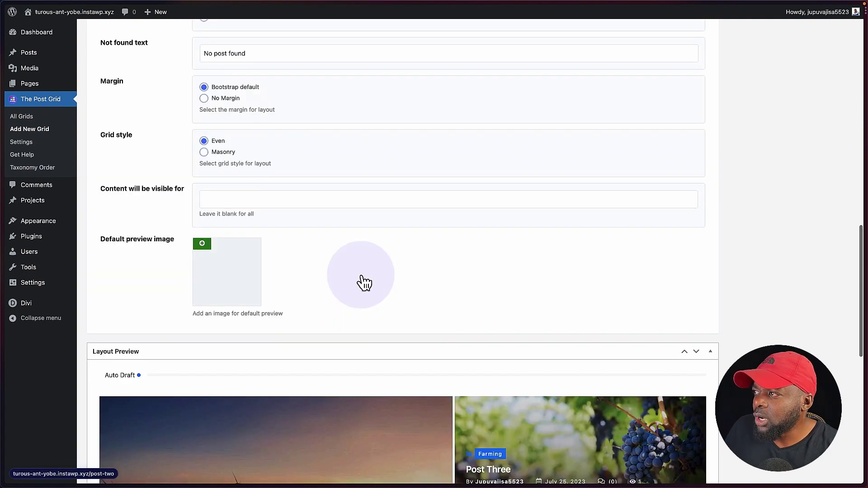
Step: Change the layout type back to Grid with Grid Layout 1 and set the desktop column count to Column 4
scroll(243, 148, "up", 8)
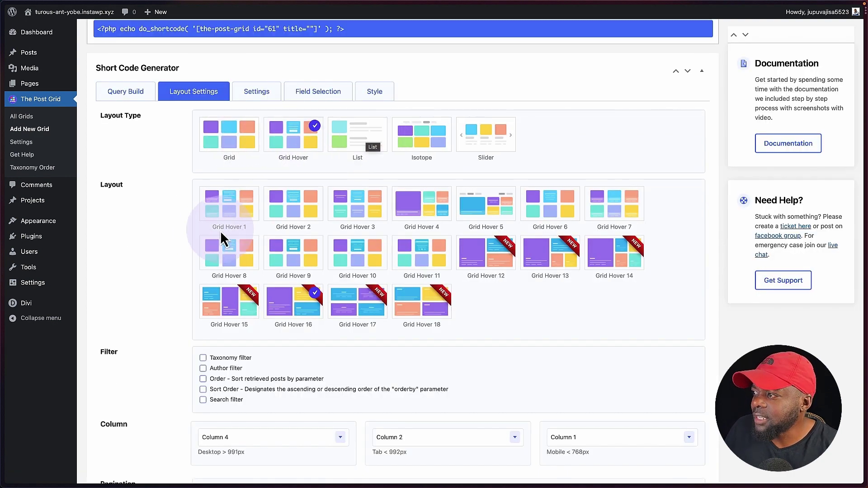
left_click(235, 142)
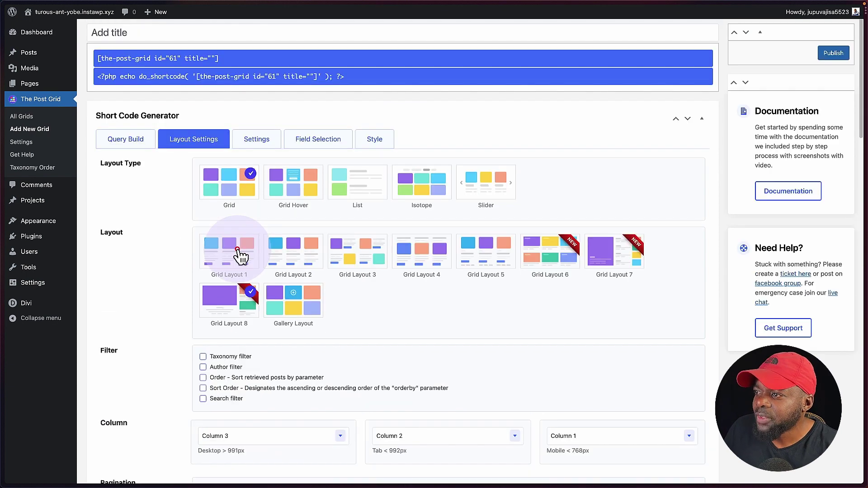
left_click(237, 249)
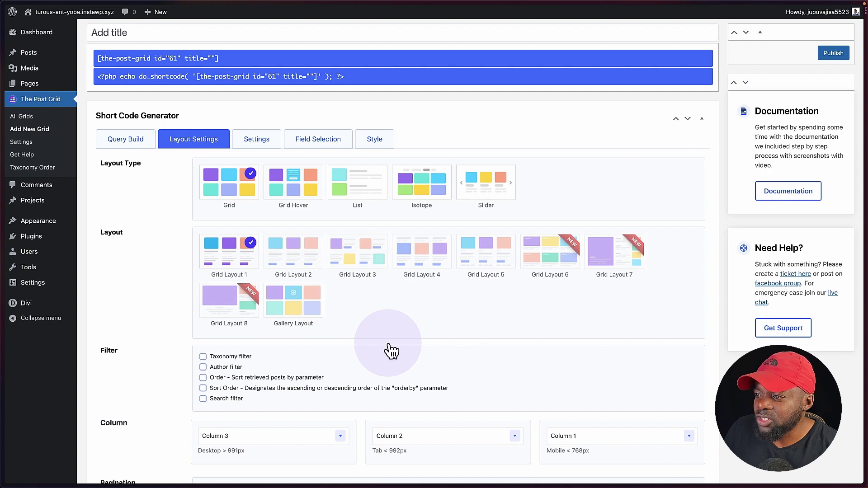
left_click(321, 354)
scroll(321, 354, "down", 2)
left_click(320, 353)
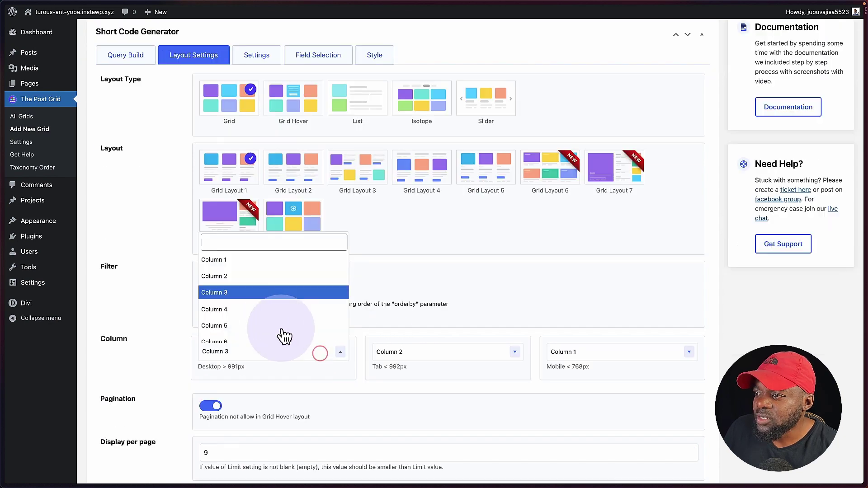
left_click(250, 312)
scroll(249, 316, "up", 3)
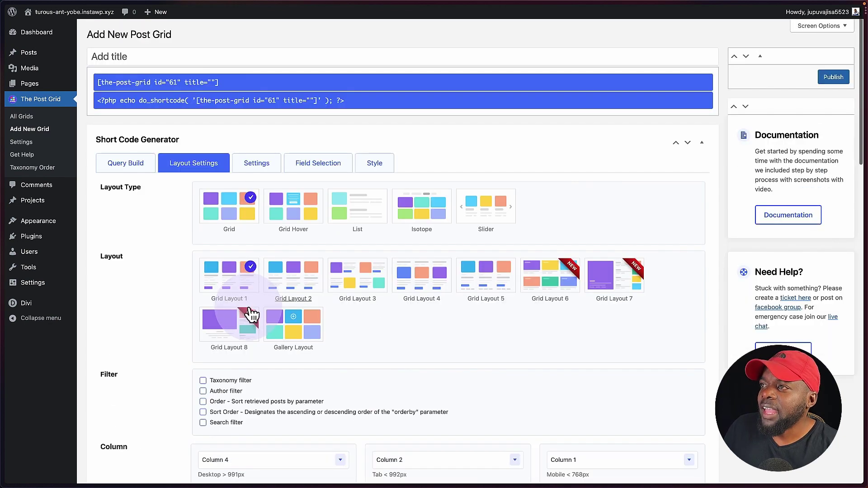
Step: Open the grid's general settings and review the style and alignment options for the shortcode heading
left_click(263, 169)
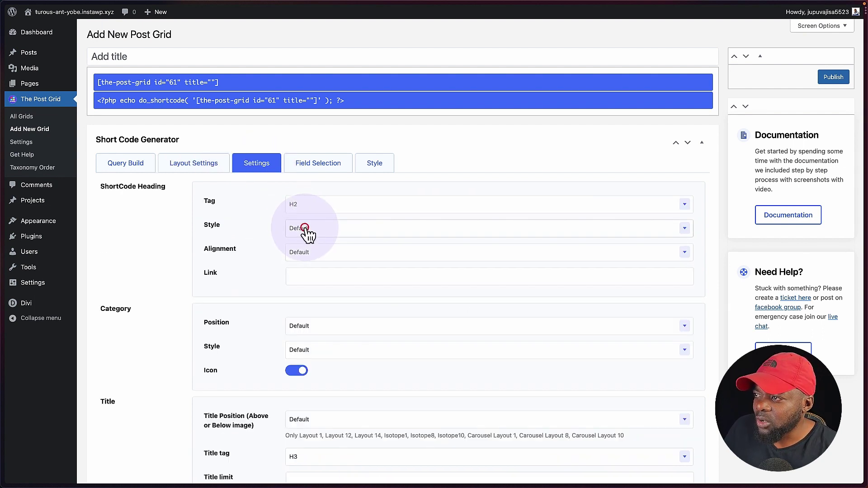
left_click(305, 227)
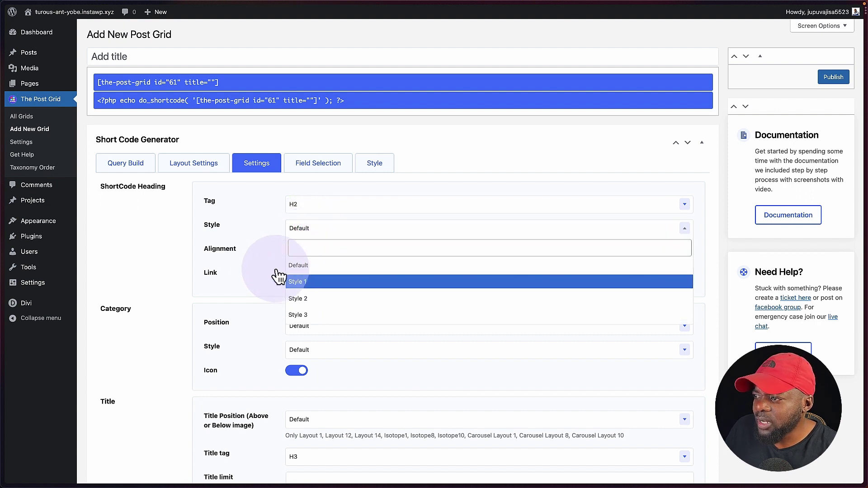
left_click(256, 267)
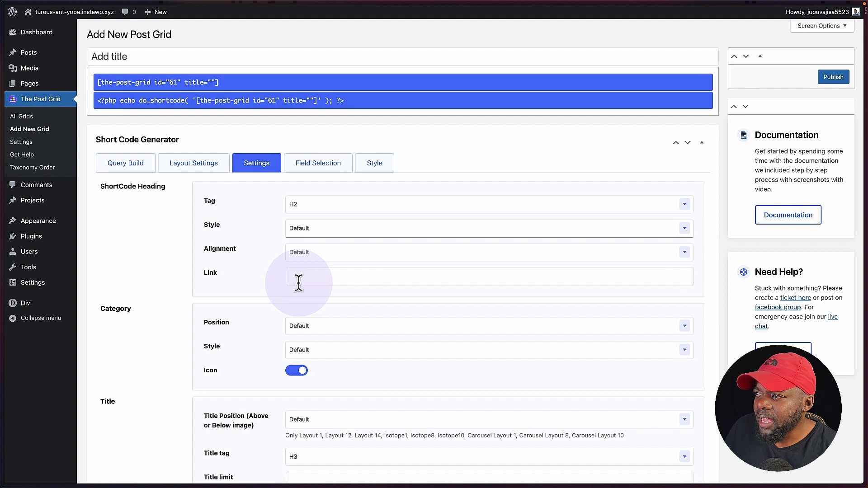
left_click(313, 254)
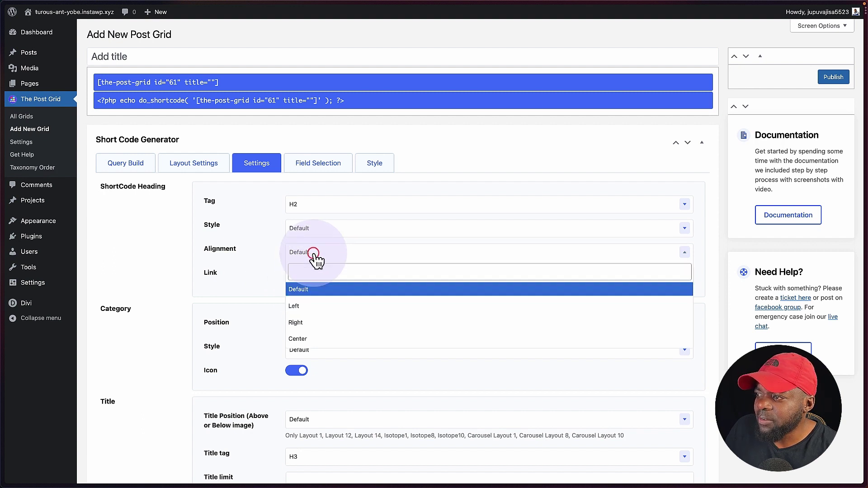
left_click(262, 256)
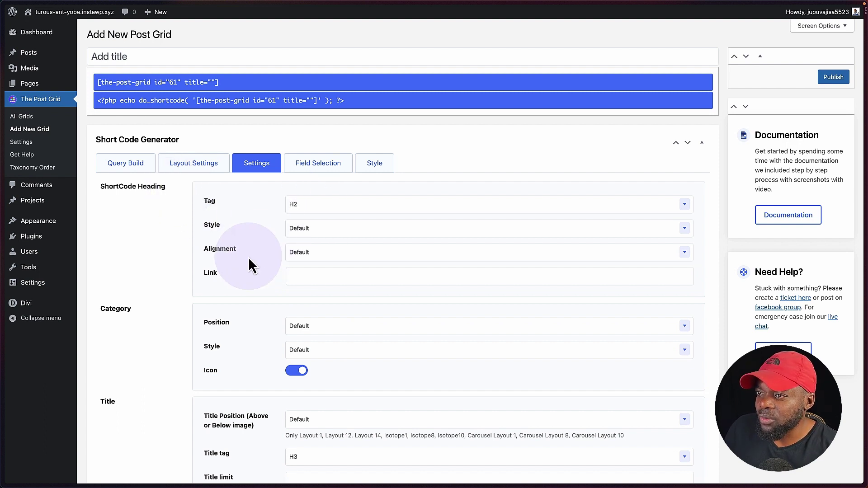
Step: Set the category position to Above Title and check the category labels in the layout preview
scroll(248, 257, "down", 3)
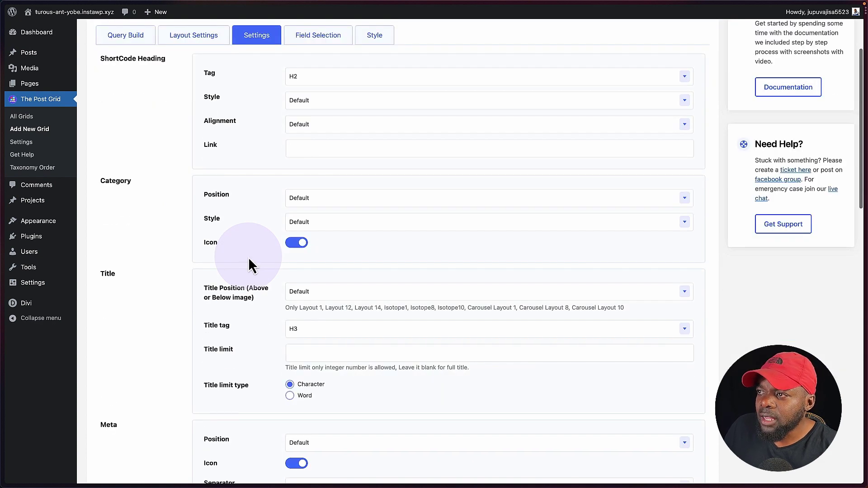
scroll(250, 260, "down", 1)
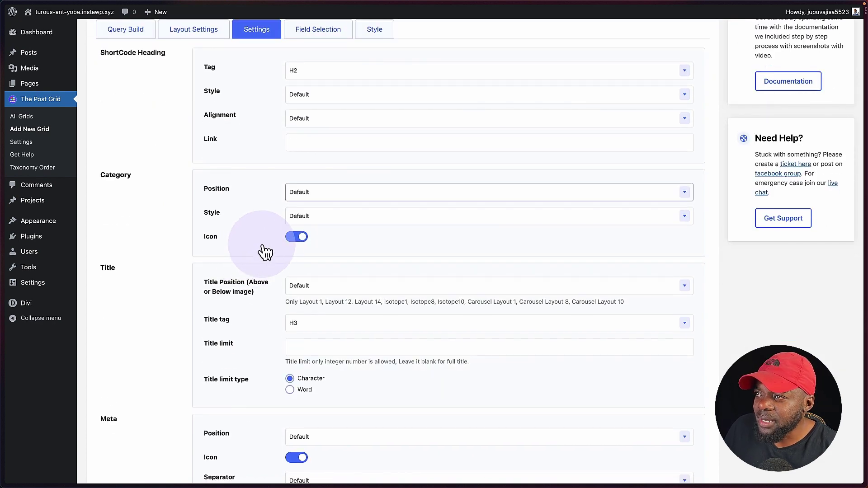
left_click(323, 198)
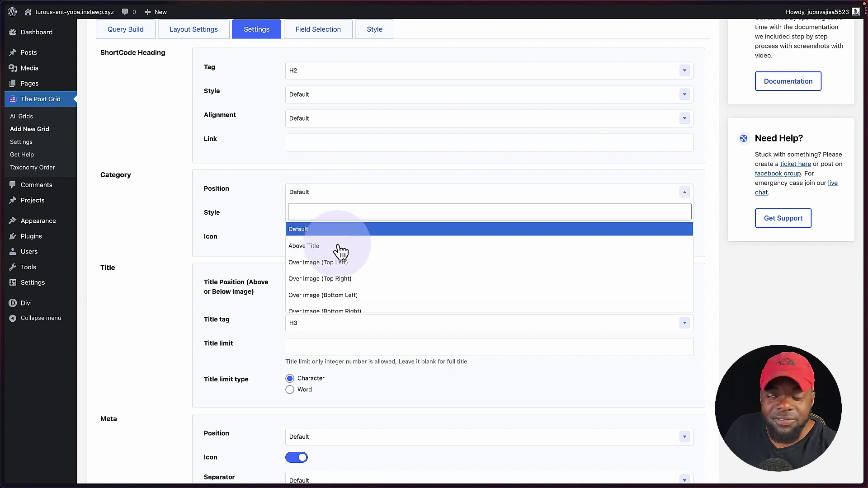
left_click(340, 249)
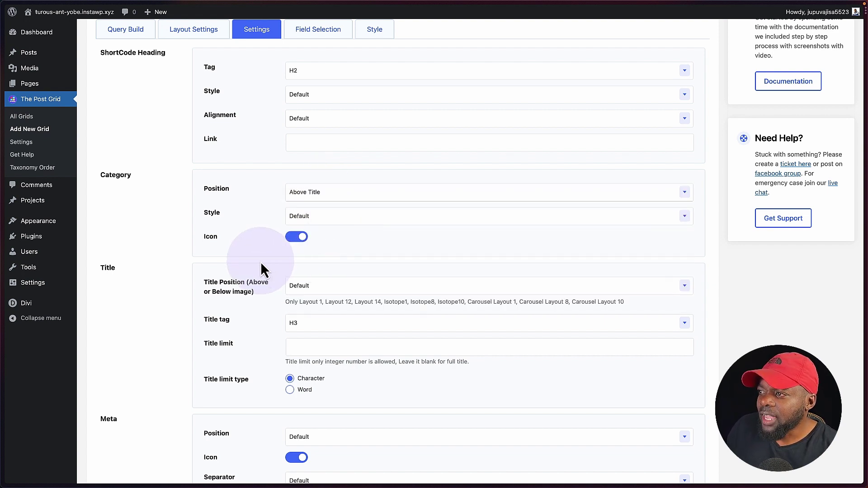
scroll(261, 261, "down", 20)
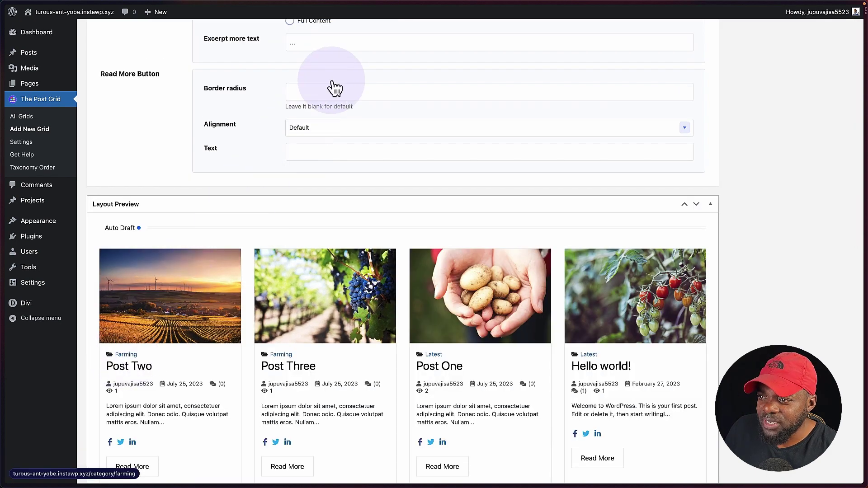
Step: Review the category style options, turn off the category icon and check the layout preview
scroll(339, 81, "up", 12)
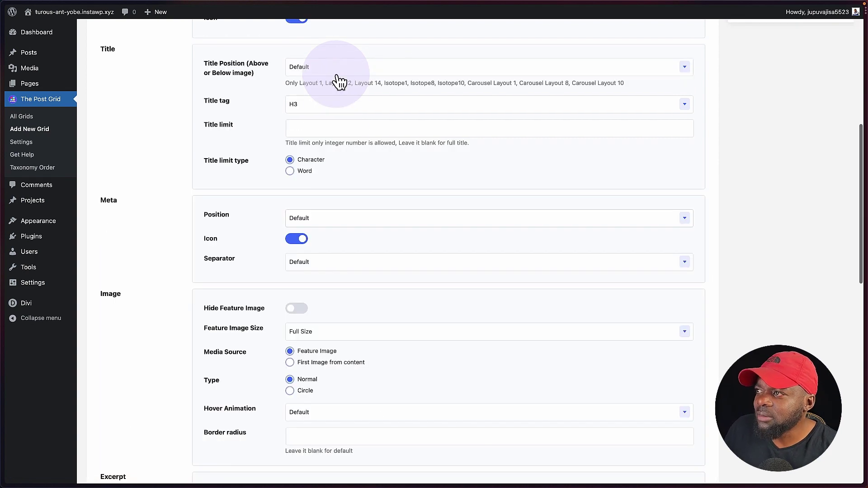
scroll(337, 145, "up", 3)
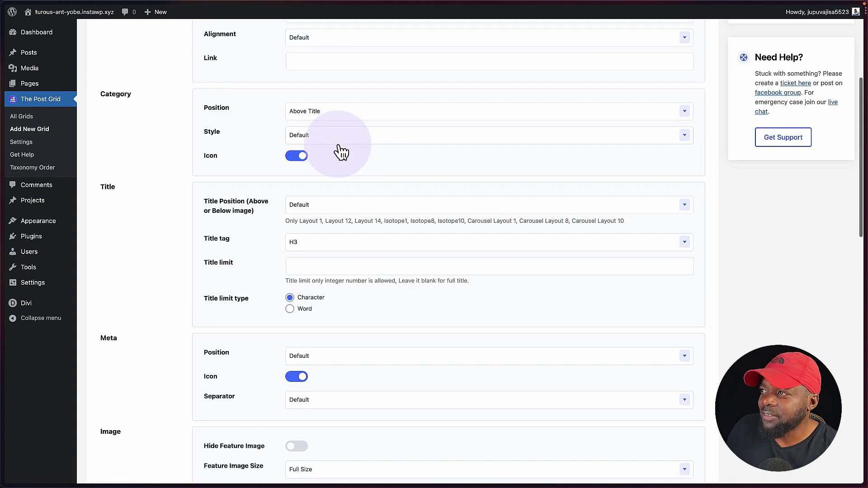
left_click(309, 141)
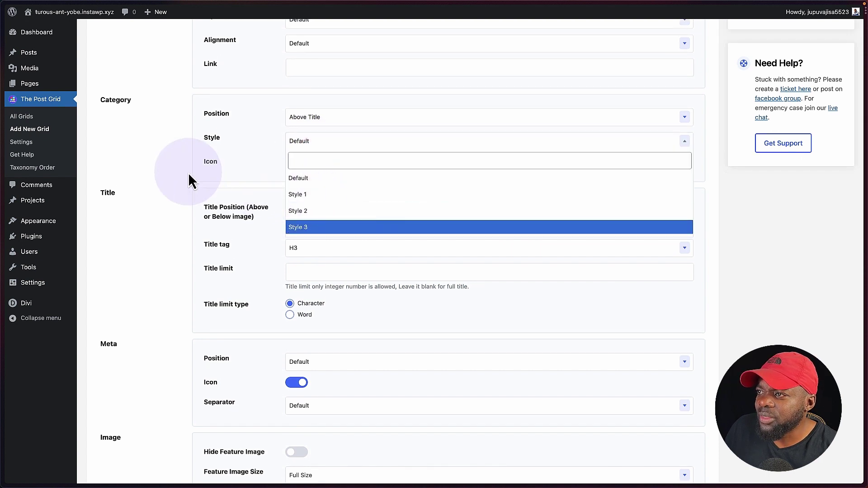
left_click(188, 172)
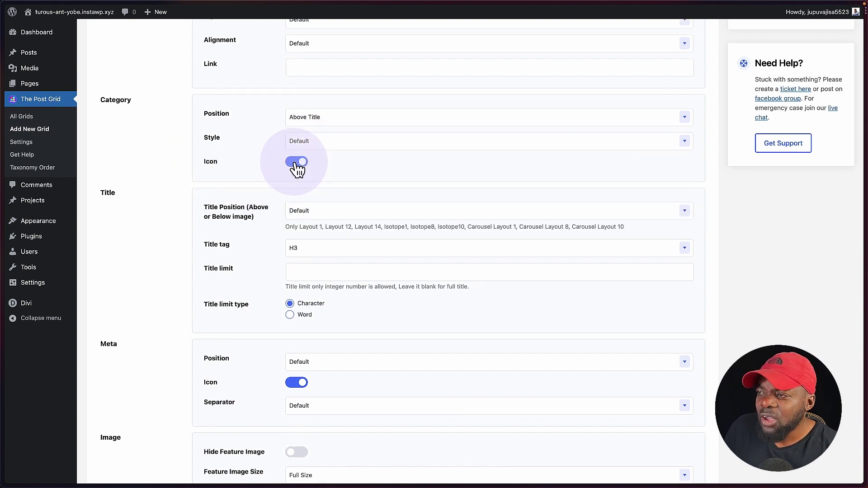
left_click(294, 161)
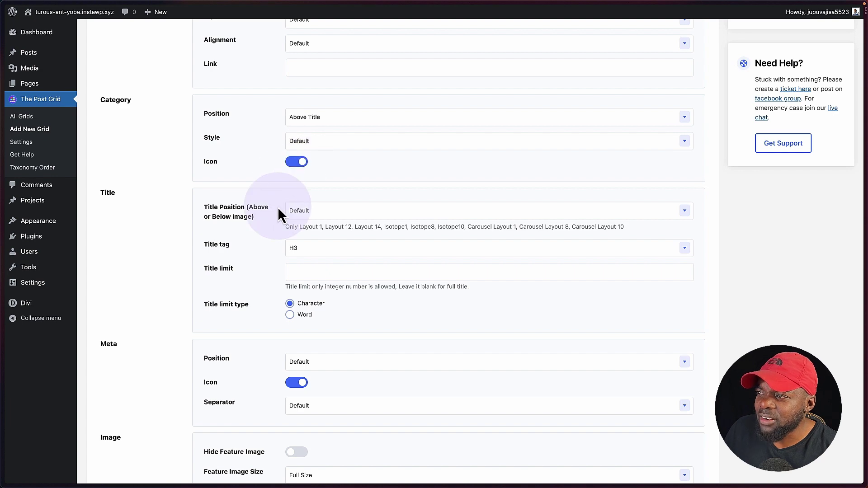
scroll(277, 207, "down", 10)
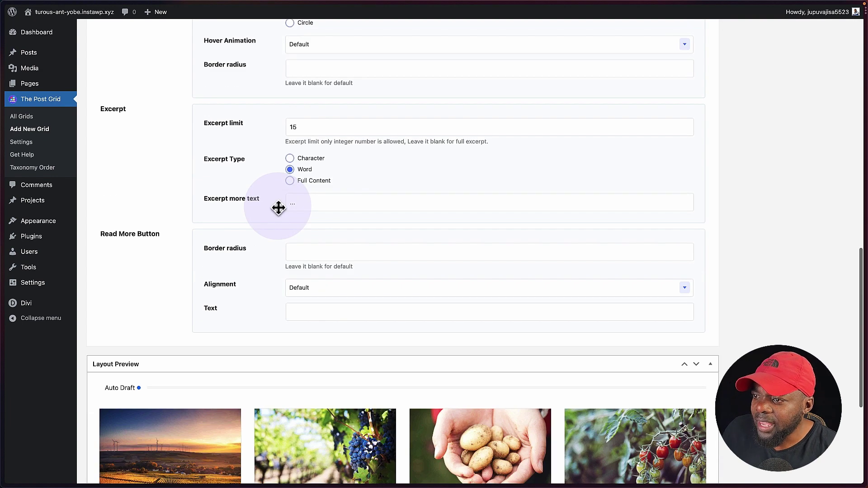
scroll(232, 339, "down", 4)
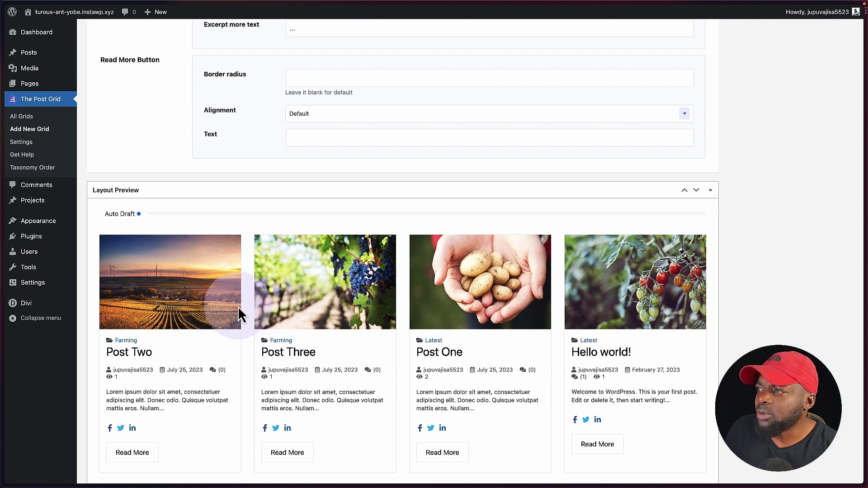
Step: Examine the title limit, meta, feature image, excerpt and read more button settings of the grid
scroll(239, 309, "up", 10)
scroll(117, 164, "up", 5)
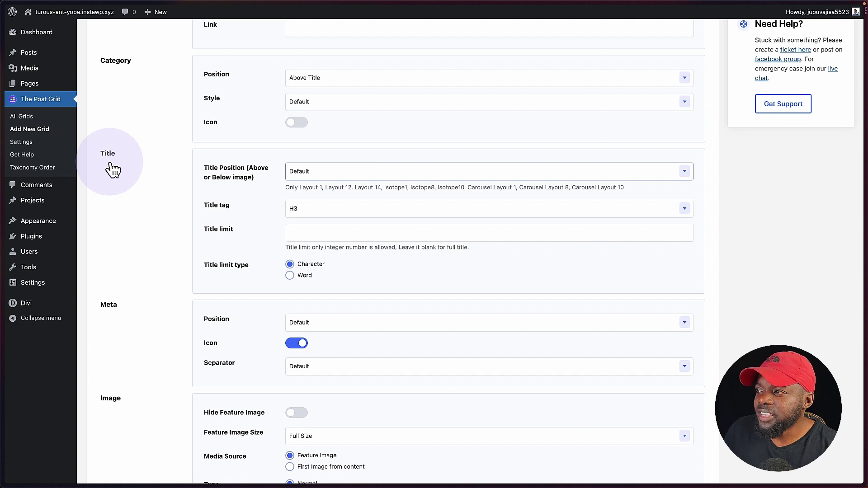
left_click(293, 233)
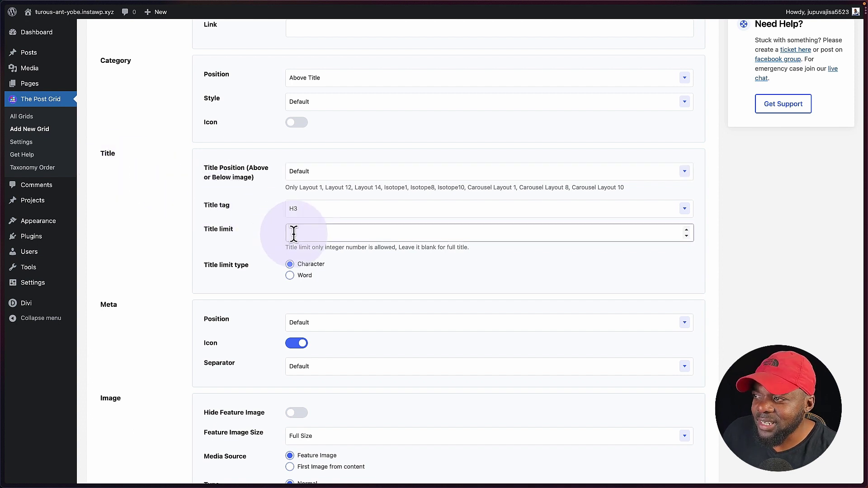
left_click(294, 233)
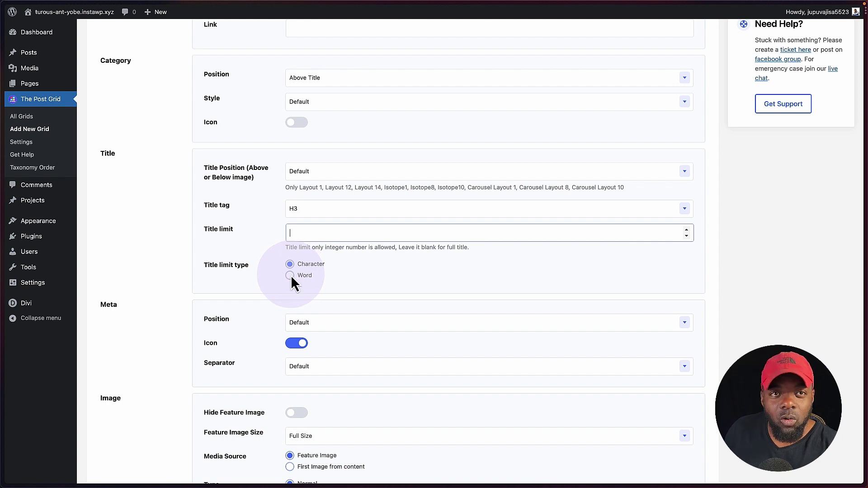
scroll(256, 332, "down", 1)
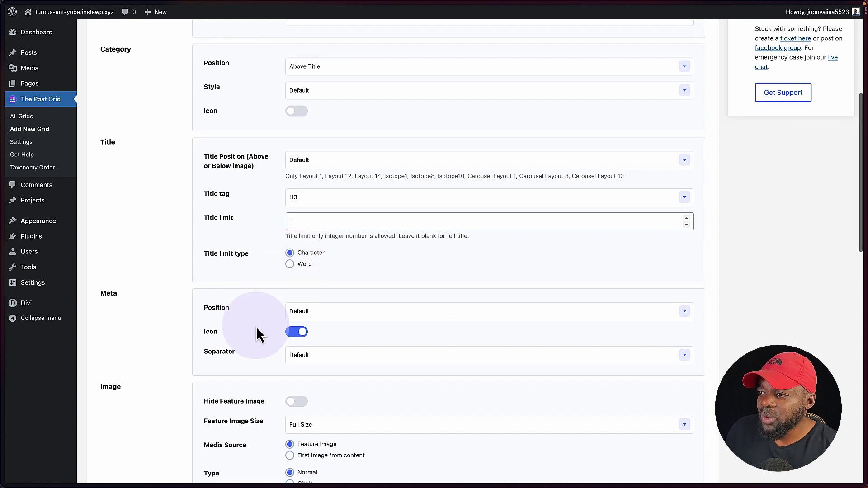
scroll(285, 290, "down", 3)
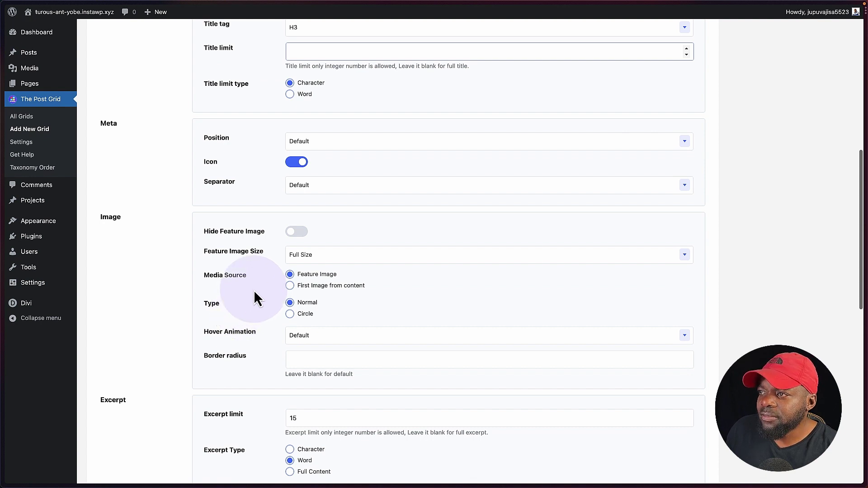
scroll(254, 289, "down", 2)
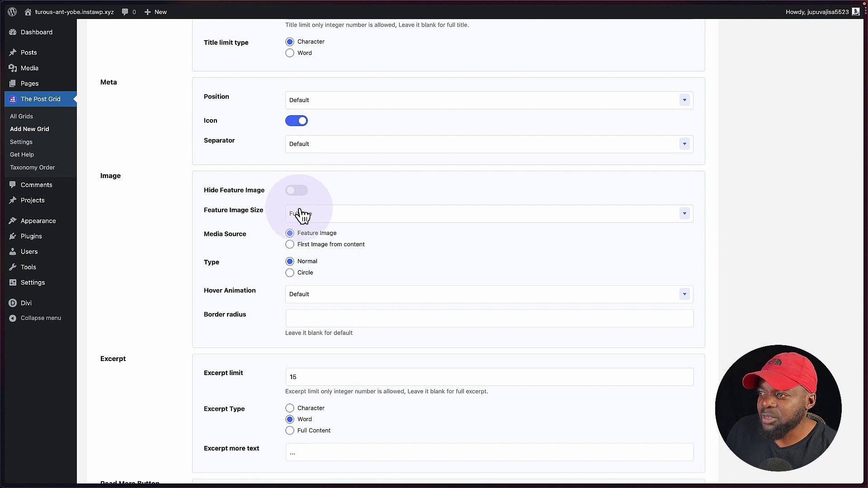
scroll(264, 286, "down", 1)
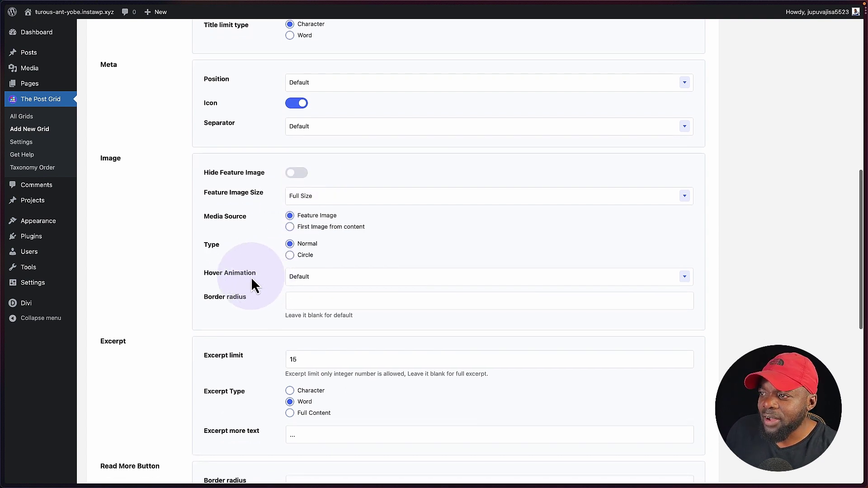
scroll(225, 264, "down", 5)
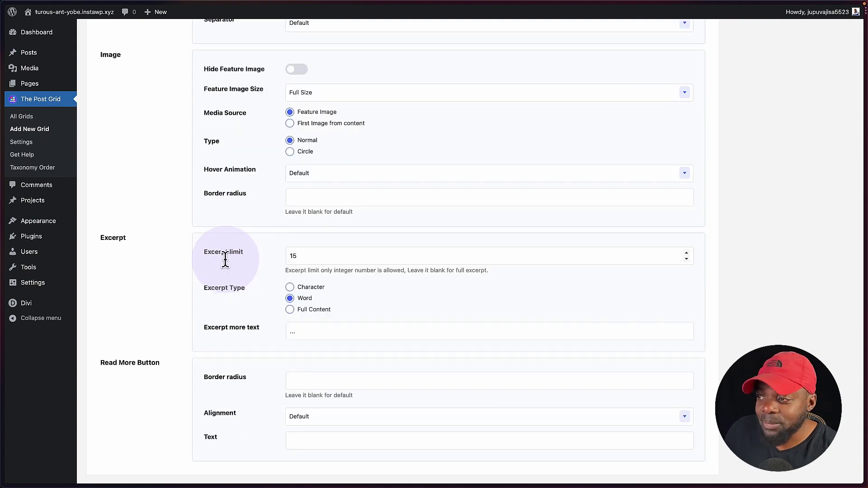
Step: Set the read more button's text to "Read Article" and check the buttons in the layout preview
scroll(263, 290, "down", 8)
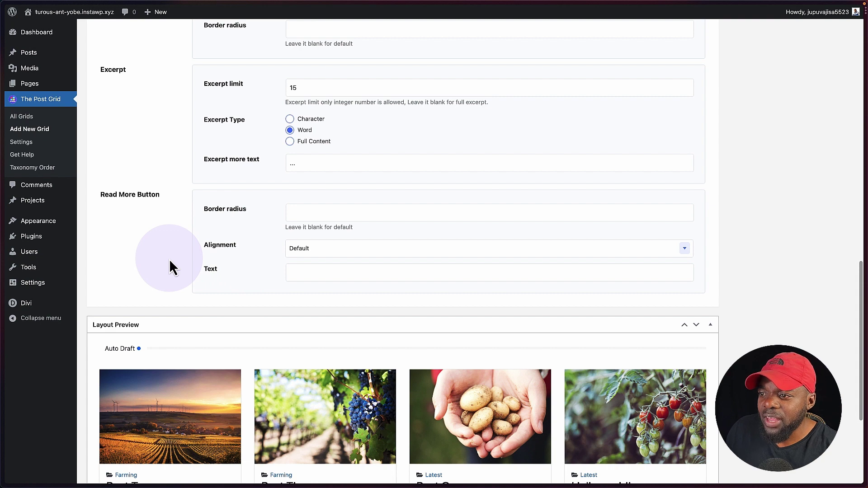
scroll(169, 258, "down", 2)
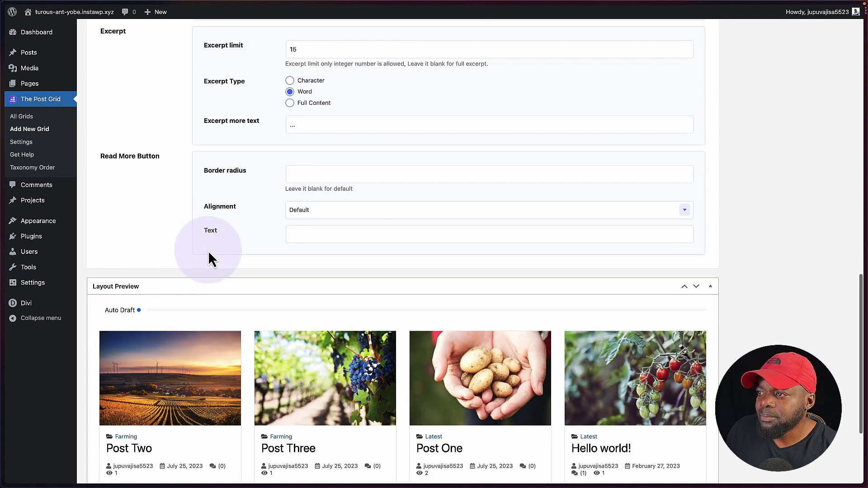
scroll(327, 233, "up", 1)
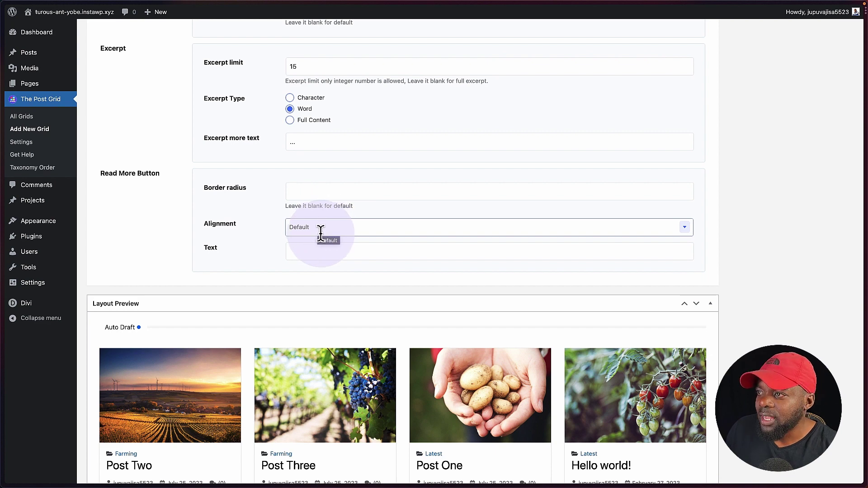
left_click(312, 252)
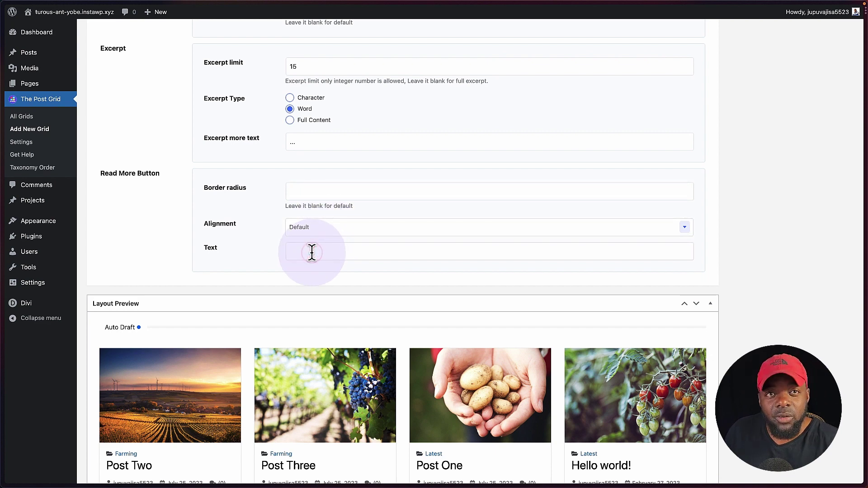
left_click(312, 253)
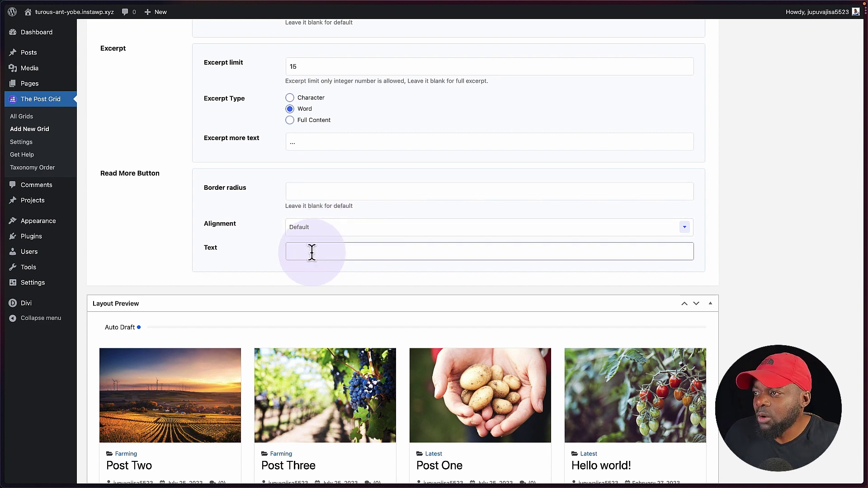
type("Read ")
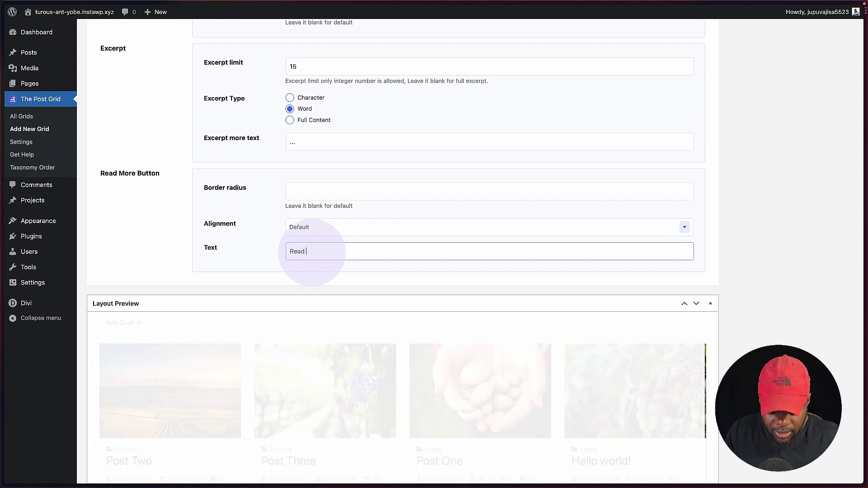
type("Article")
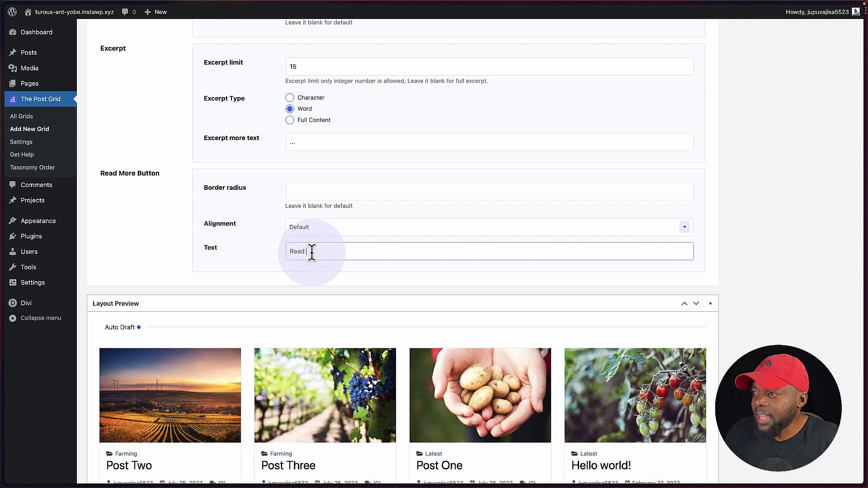
scroll(313, 257, "down", 1)
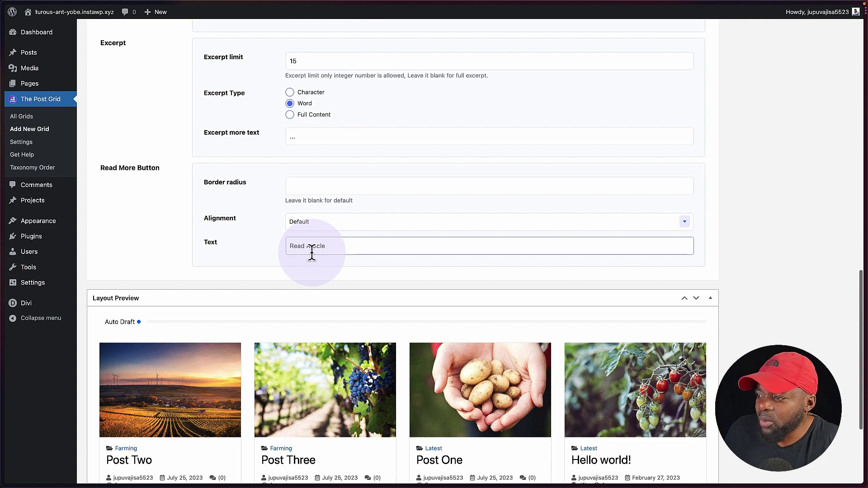
scroll(316, 256, "down", 4)
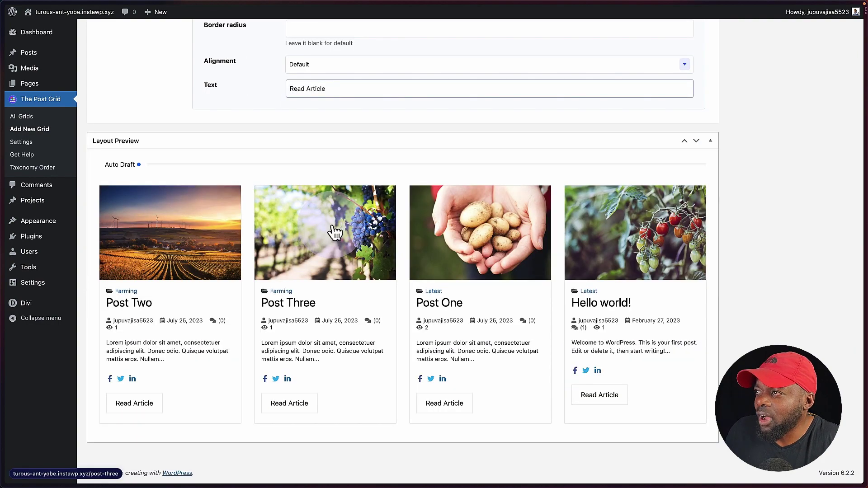
Step: Try the Center alignment for the read more button, then restore the Default alignment
scroll(332, 225, "up", 1)
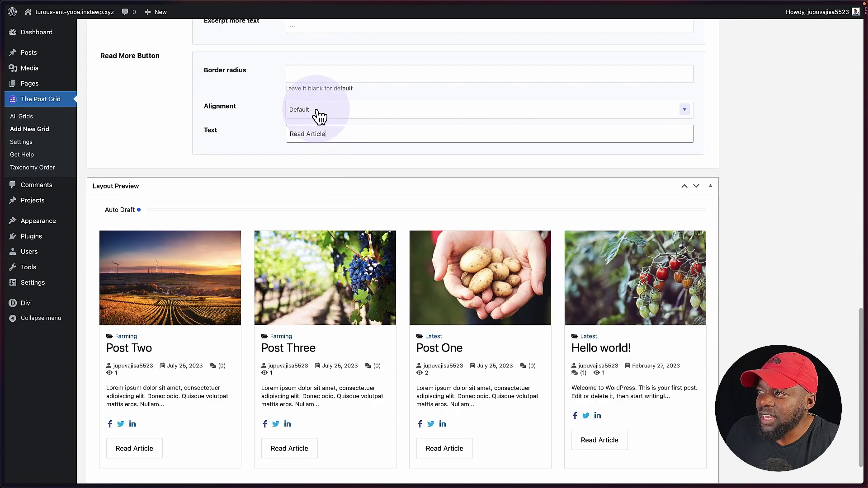
left_click(316, 109)
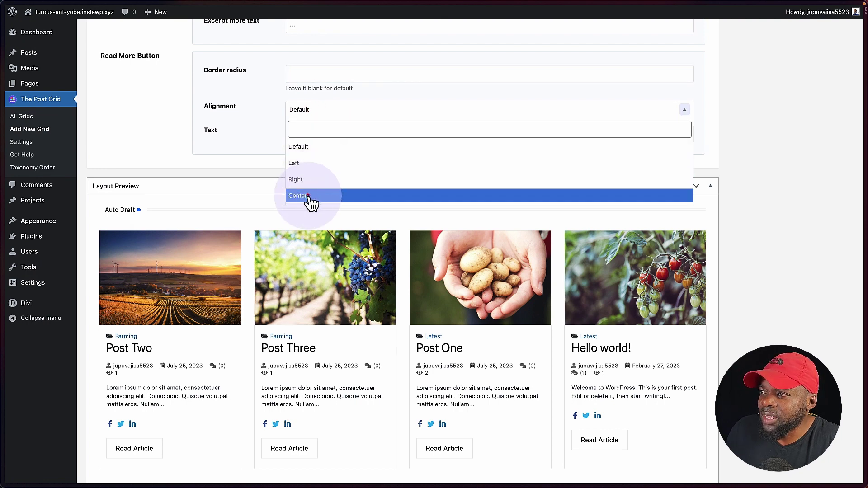
left_click(308, 196)
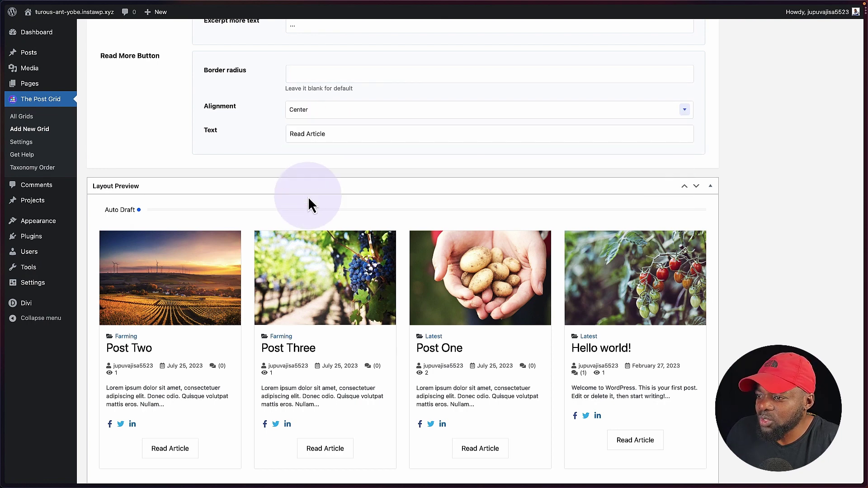
left_click(306, 109)
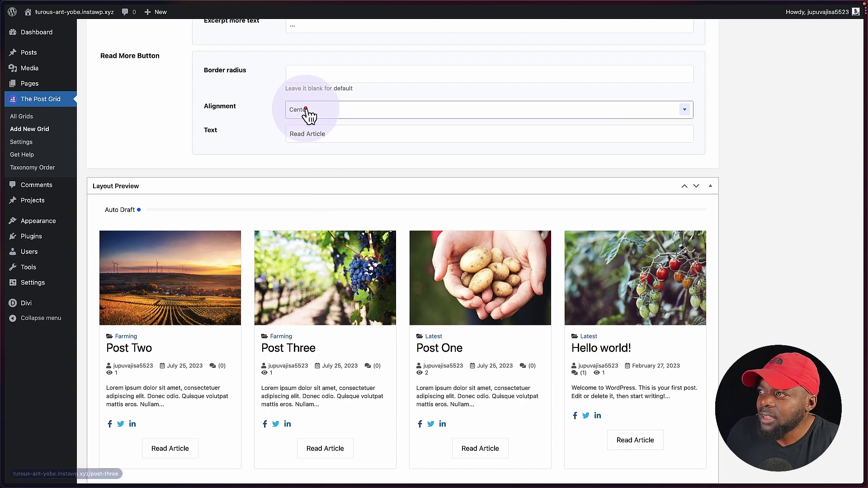
left_click(313, 151)
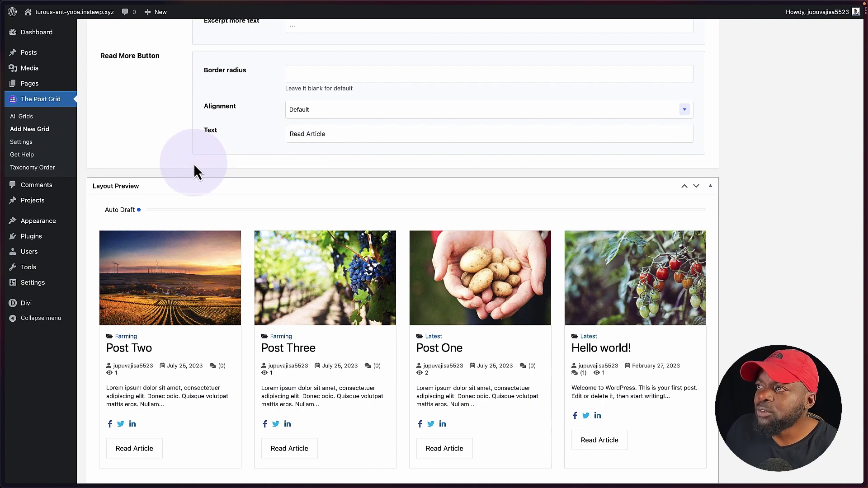
Step: Open the grid's field selection and turn off the Comment count and Author fields
scroll(194, 163, "up", 15)
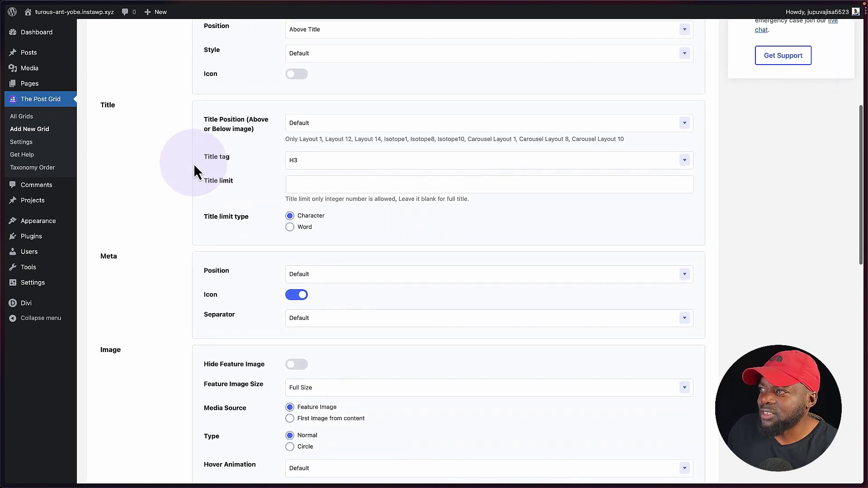
scroll(325, 169, "up", 20)
left_click(319, 163)
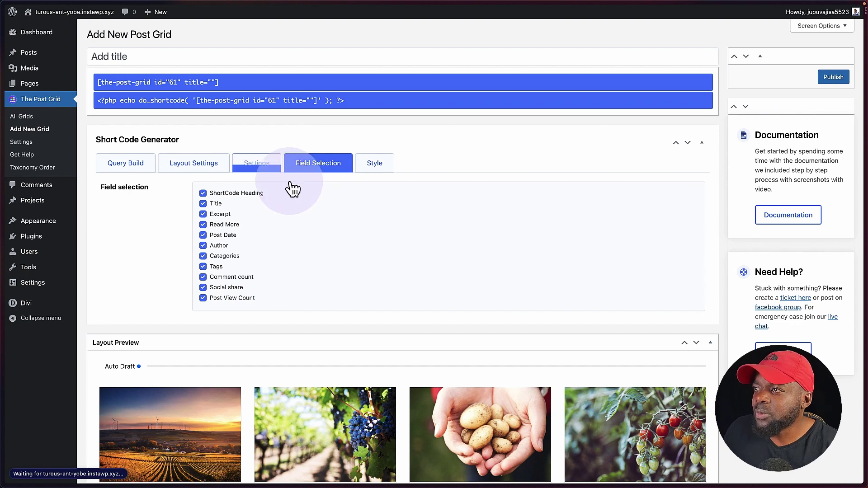
scroll(271, 167, "down", 3)
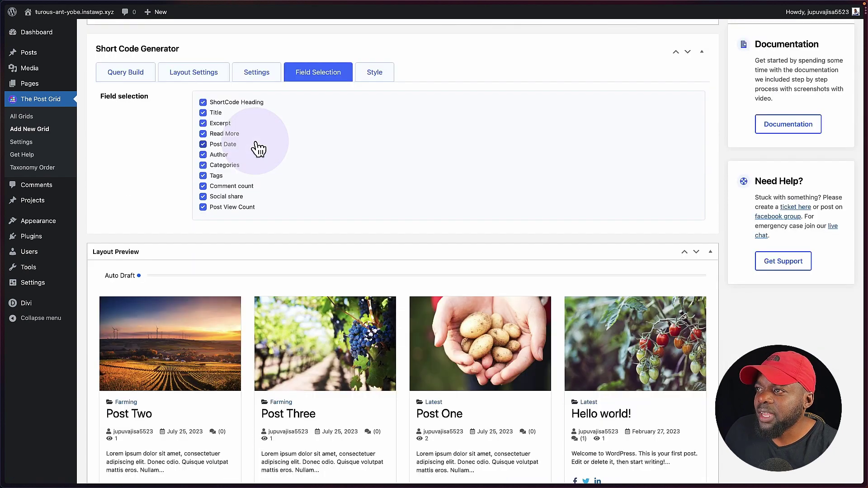
left_click(203, 186)
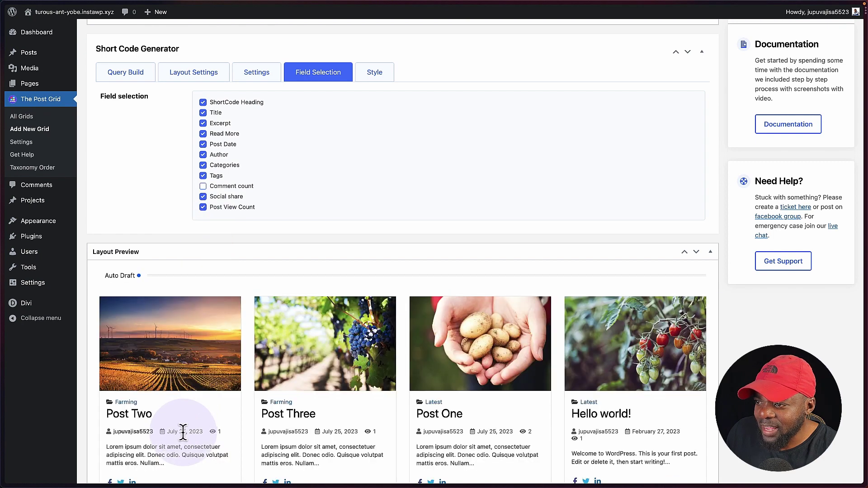
left_click(204, 157)
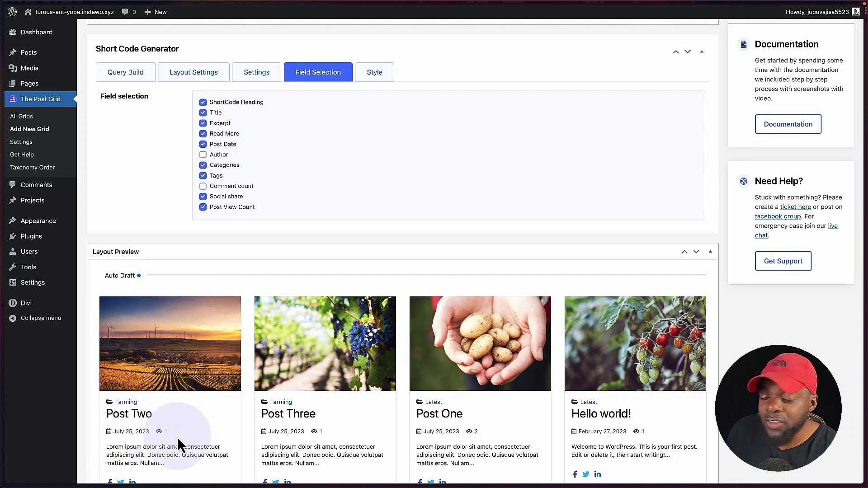
Step: Try hiding the Post View Count field, then turn it back on and check the layout preview
left_click(203, 208)
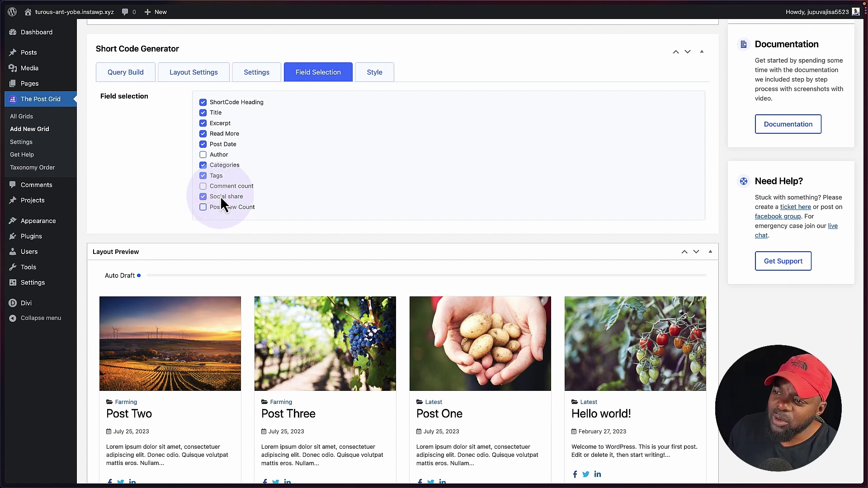
left_click(222, 199)
scroll(222, 199, "down", 1)
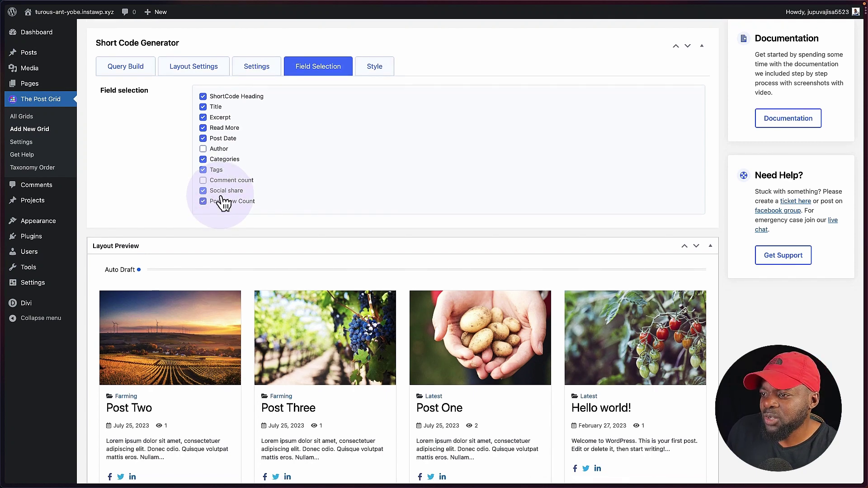
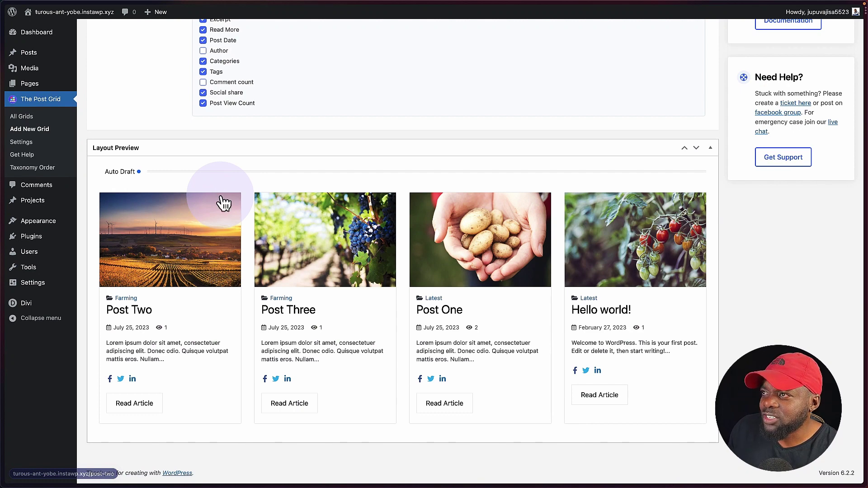
Step: Open the grid's style settings and set the primary color to dark blue
scroll(223, 203, "up", 5)
left_click(376, 126)
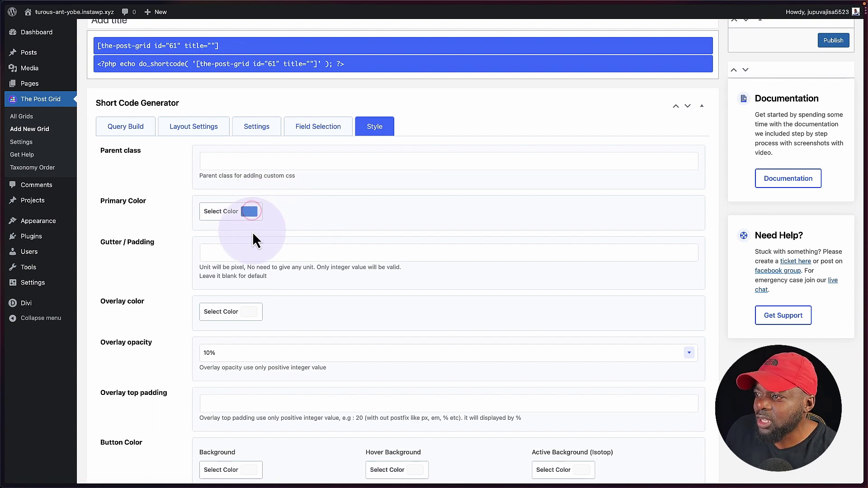
left_click(249, 211)
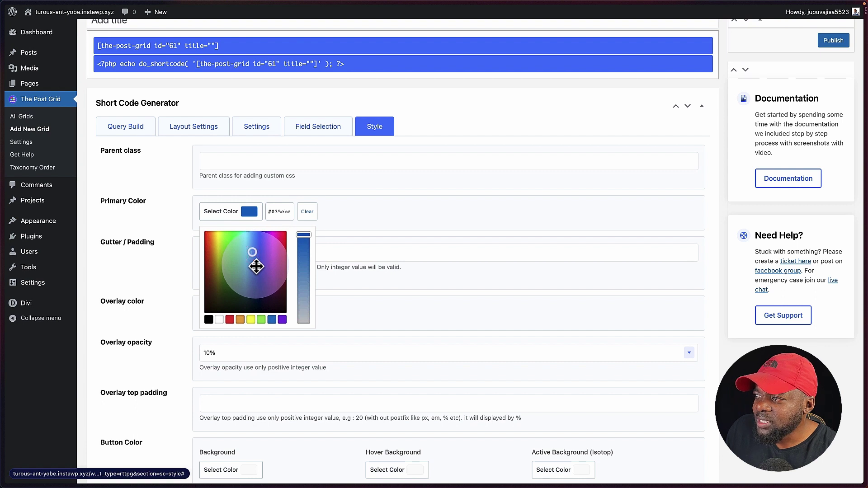
left_click(207, 246)
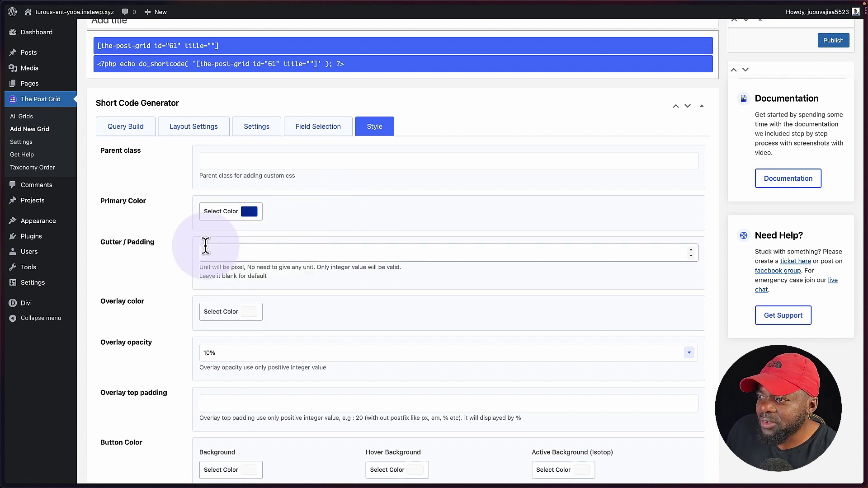
scroll(205, 246, "down", 1)
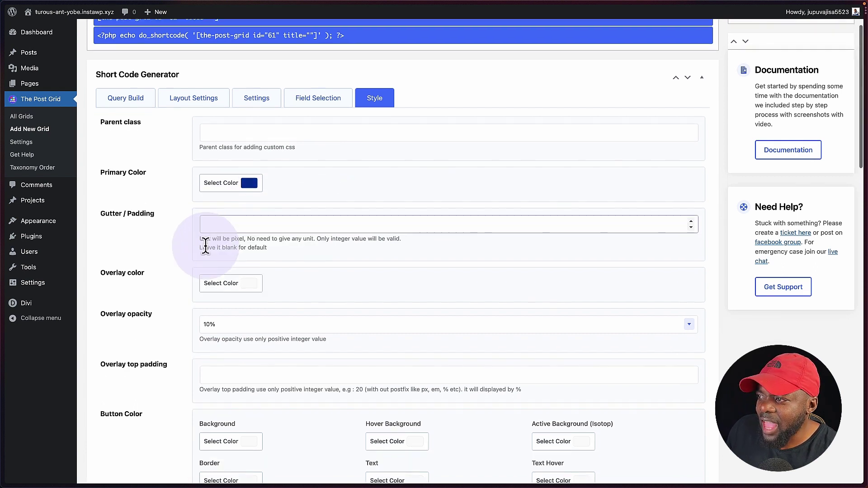
Step: Set the grid's overlay color to dark grey
left_click(113, 277)
scroll(248, 279, "down", 1)
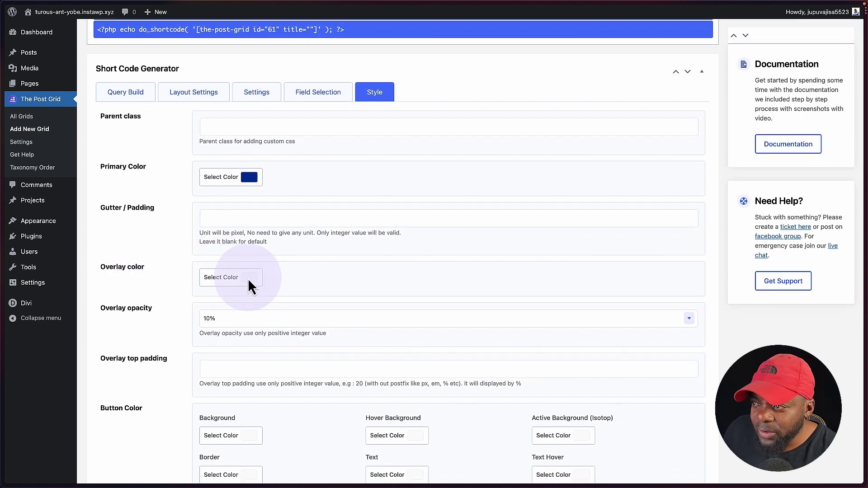
left_click(248, 279)
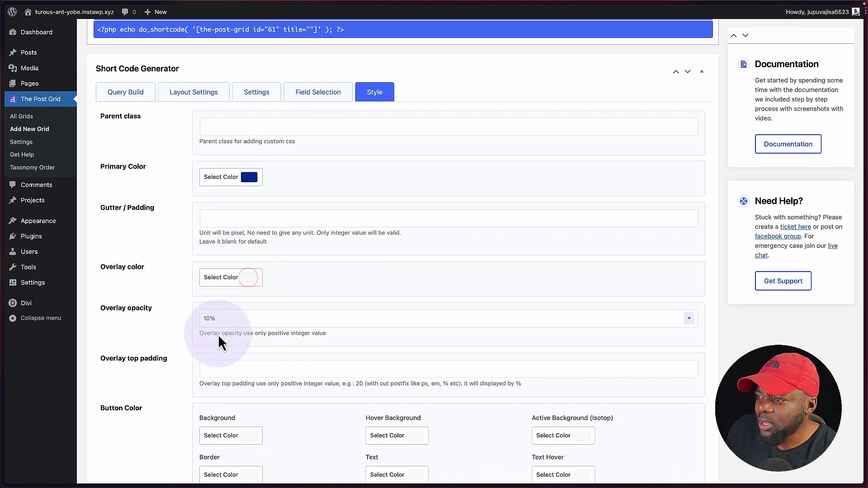
left_click(204, 356)
left_click(273, 365)
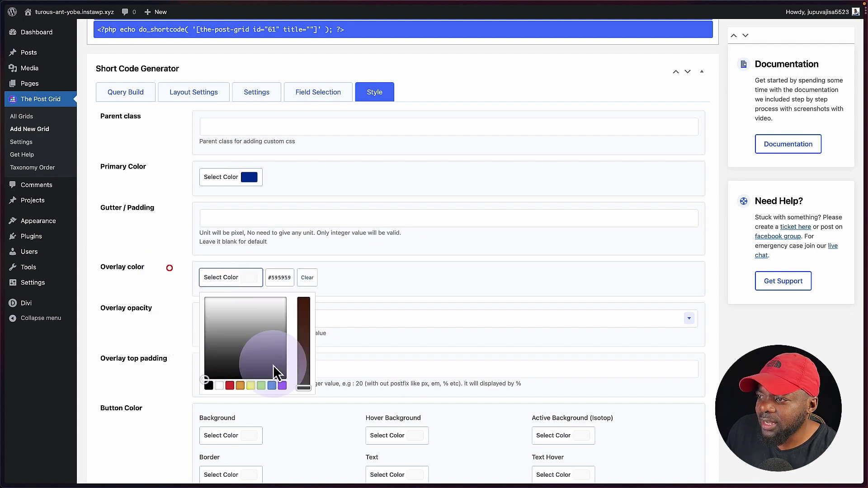
left_click(371, 452)
Step: Set the button background color to blue in the grid's button color settings
scroll(371, 453, "down", 1)
scroll(327, 340, "down", 5)
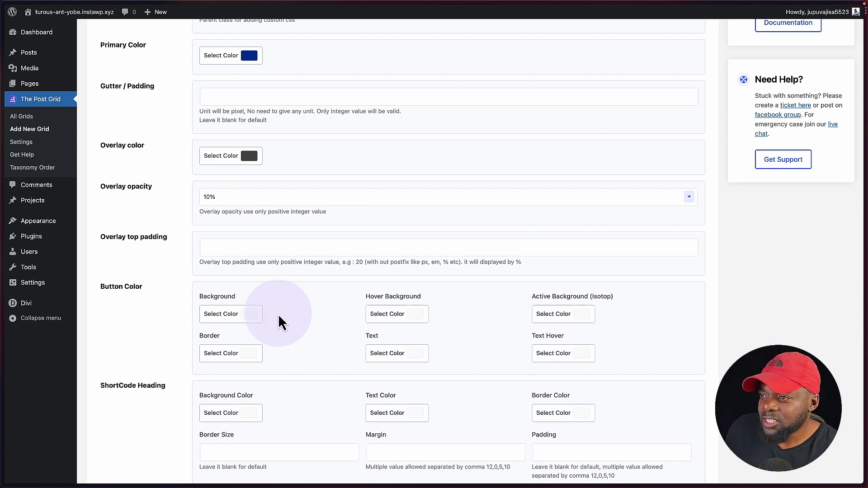
scroll(278, 314, "down", 2)
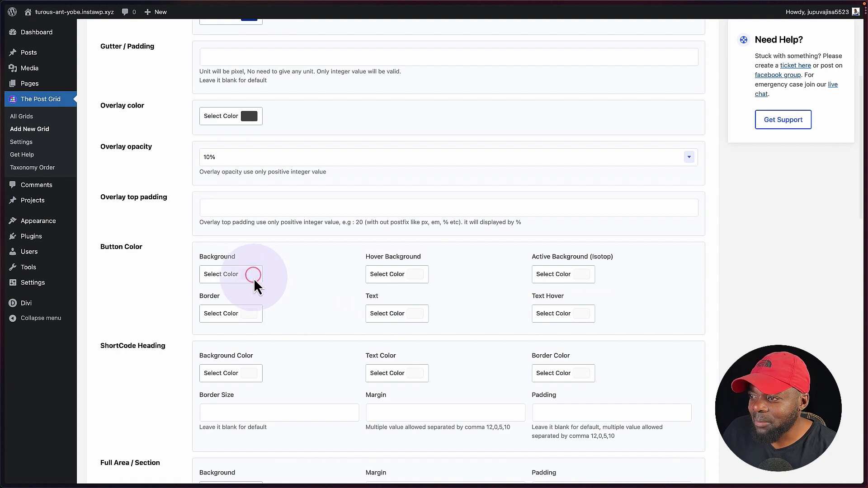
left_click(340, 274)
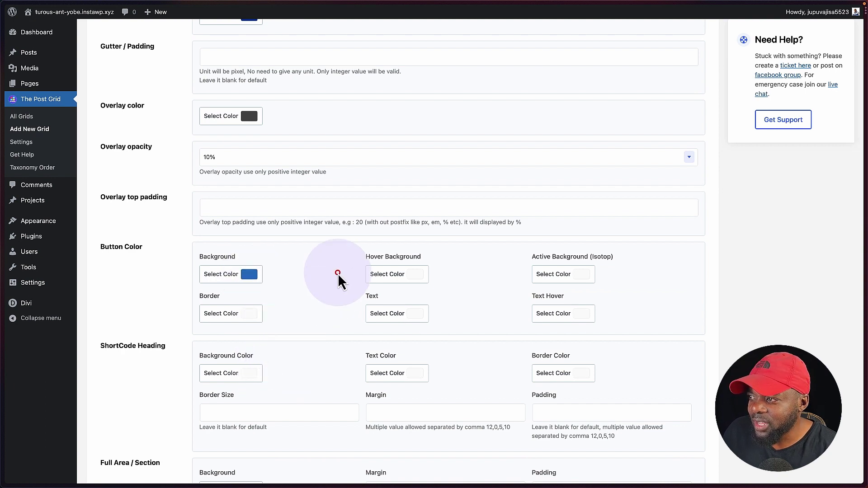
Step: Set the button hover background color to light blue (#23b6db)
left_click(417, 277)
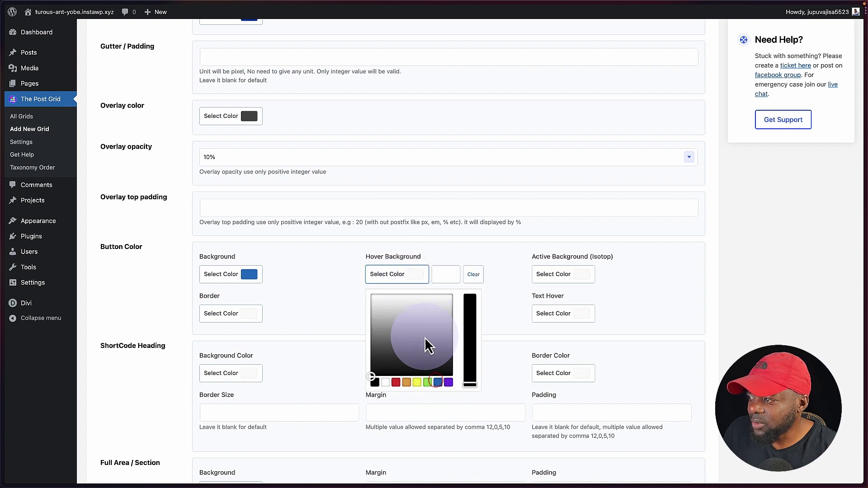
left_click(417, 305)
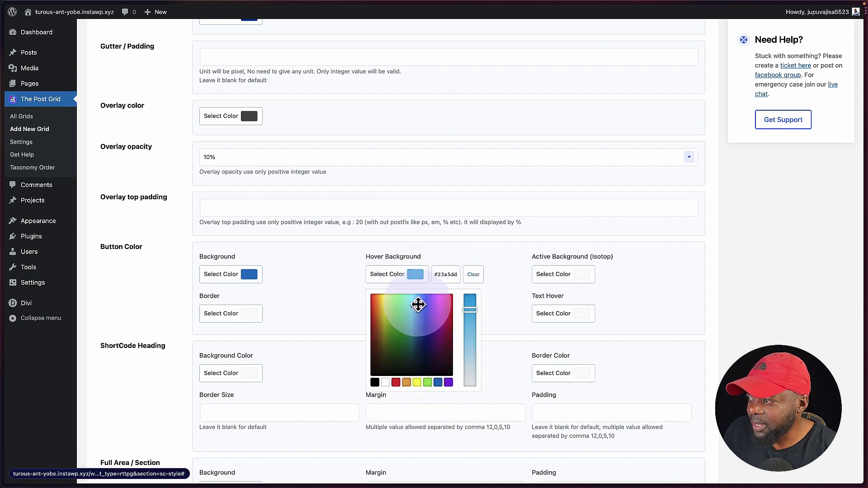
left_click(415, 306)
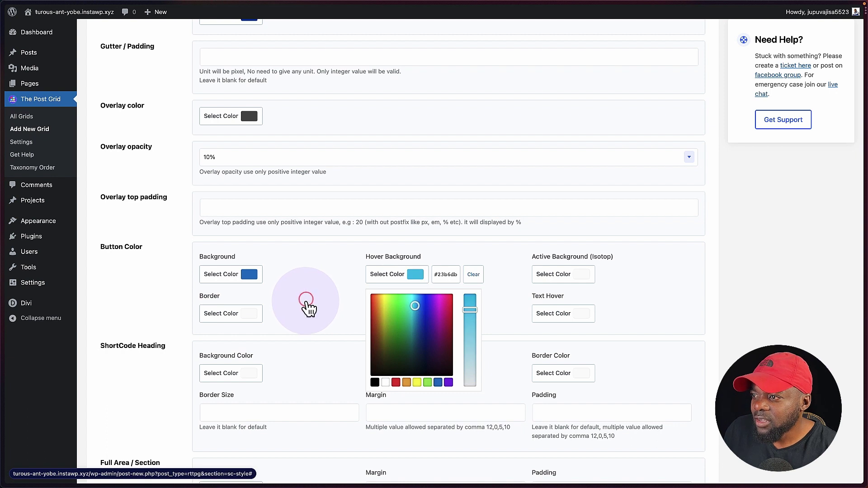
Step: Review the remaining style options and check the button colors in the layout preview
left_click(292, 374)
scroll(291, 370, "down", 2)
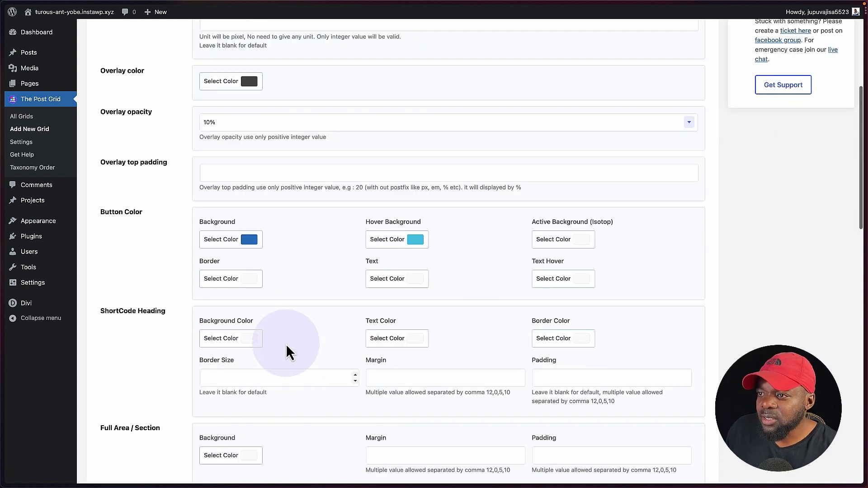
scroll(285, 336, "down", 2)
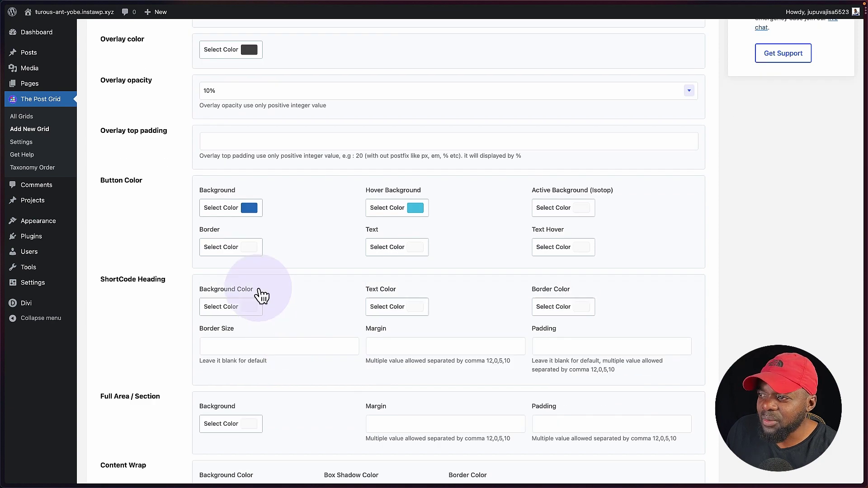
scroll(347, 357, "down", 7)
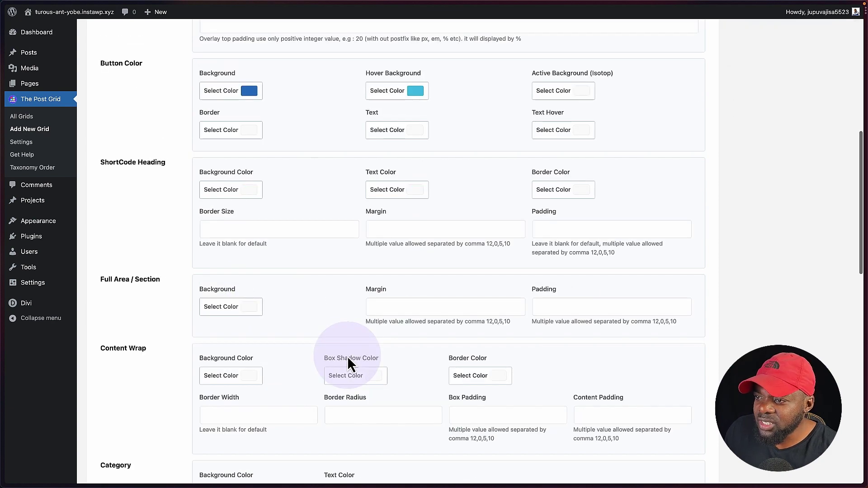
scroll(348, 357, "down", 12)
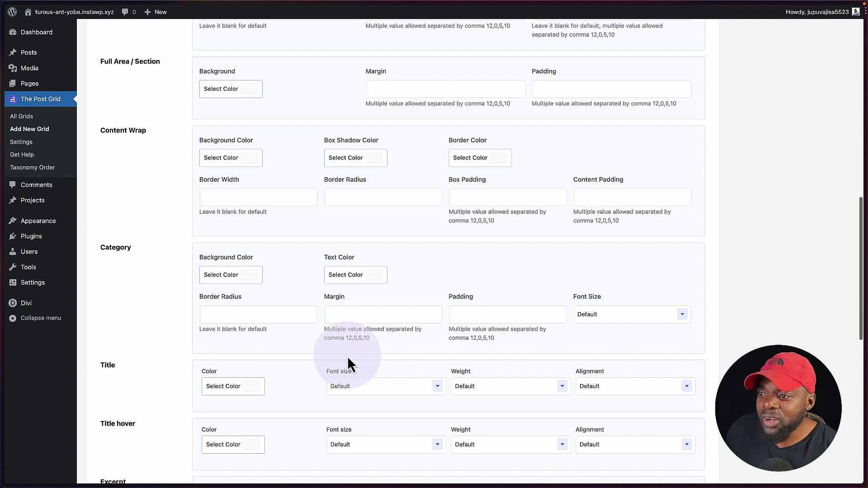
scroll(347, 365, "down", 20)
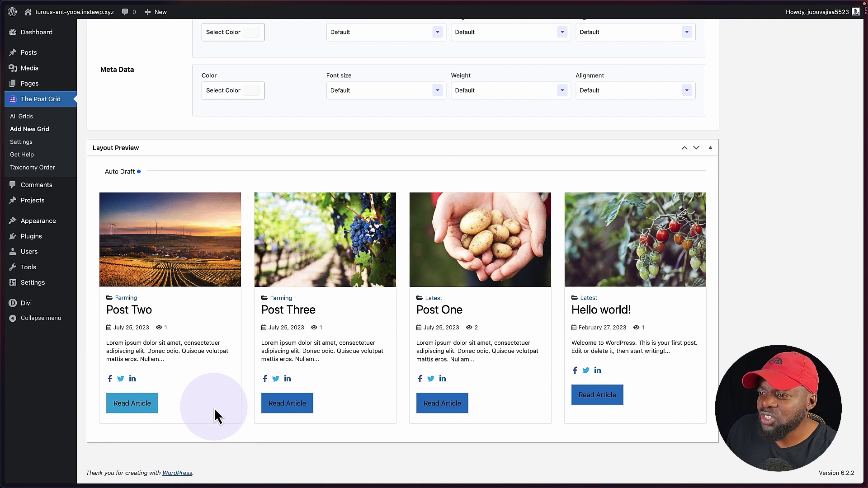
Step: Set the button's text and text hover colors to white and check them in the layout preview
scroll(214, 408, "up", 2)
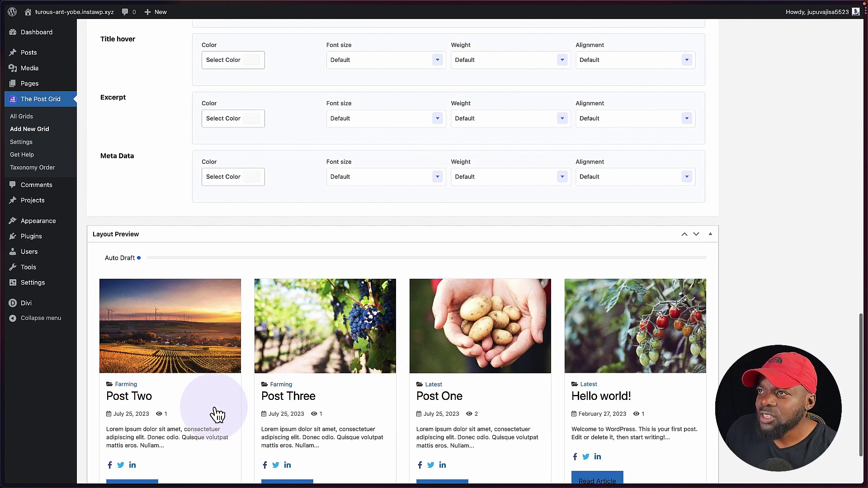
scroll(216, 414, "up", 5)
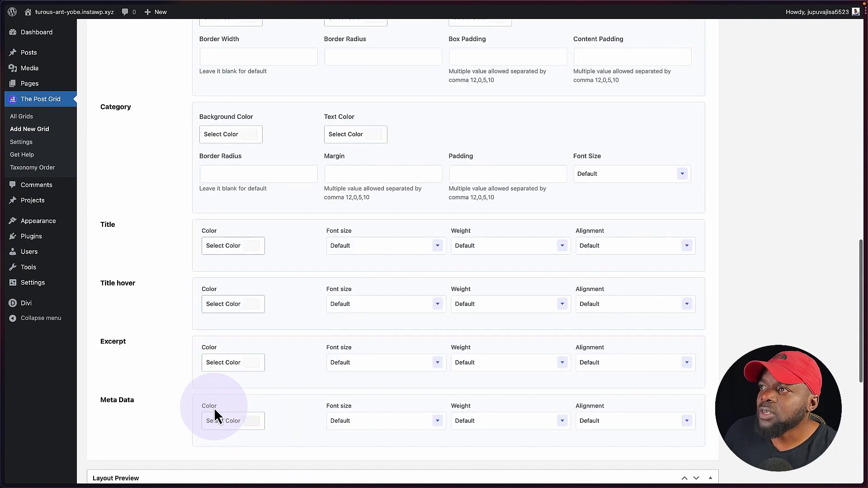
scroll(214, 408, "up", 8)
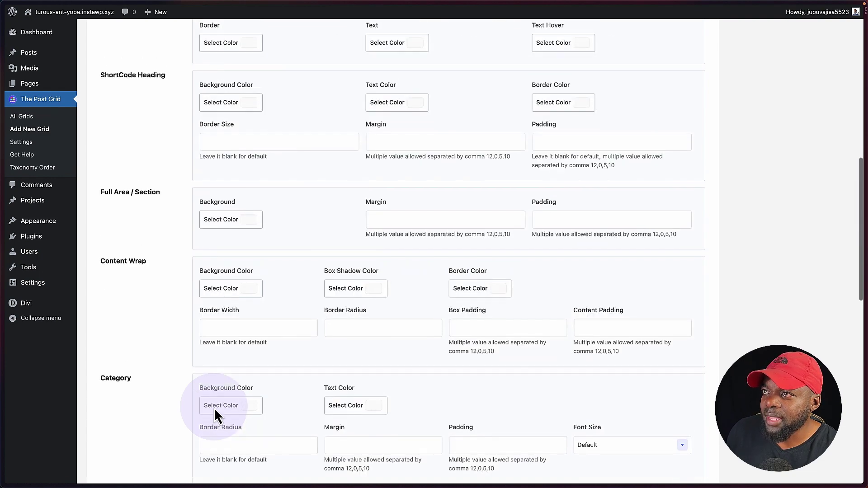
left_click(388, 162)
left_click(385, 271)
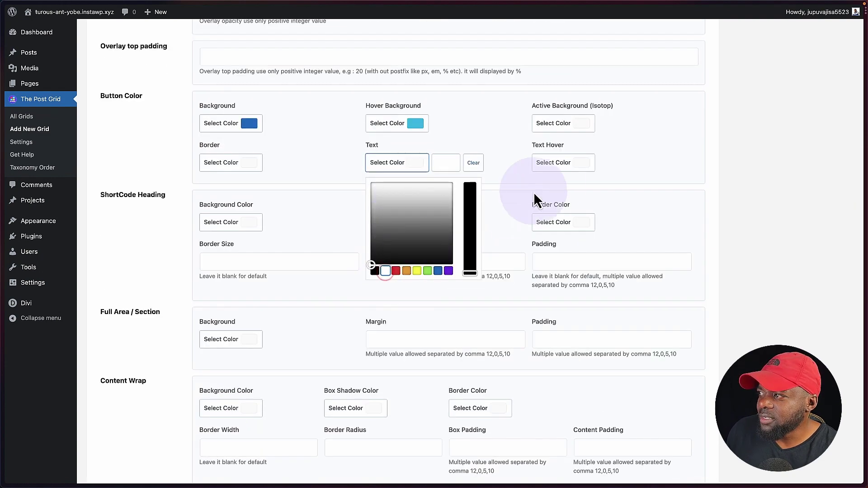
left_click(584, 164)
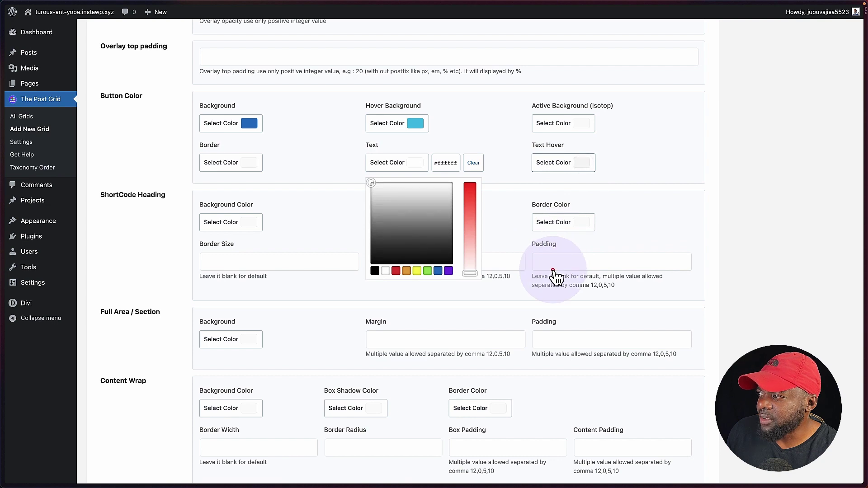
left_click(495, 166)
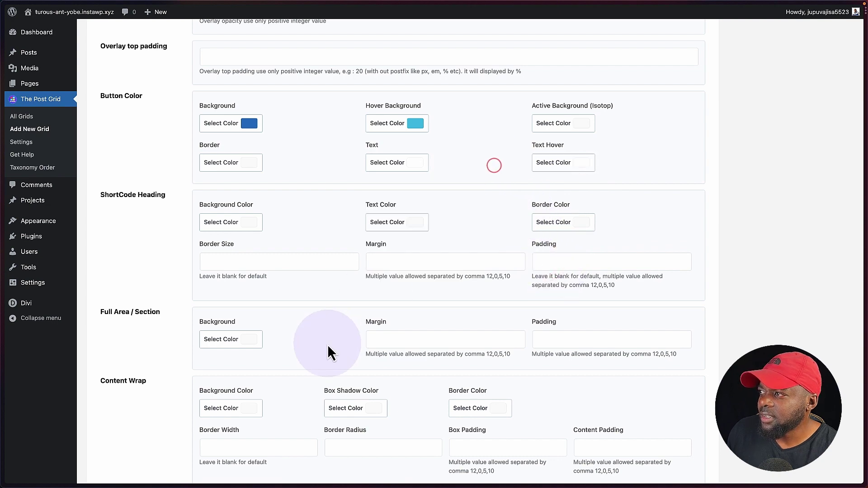
scroll(327, 344, "down", 15)
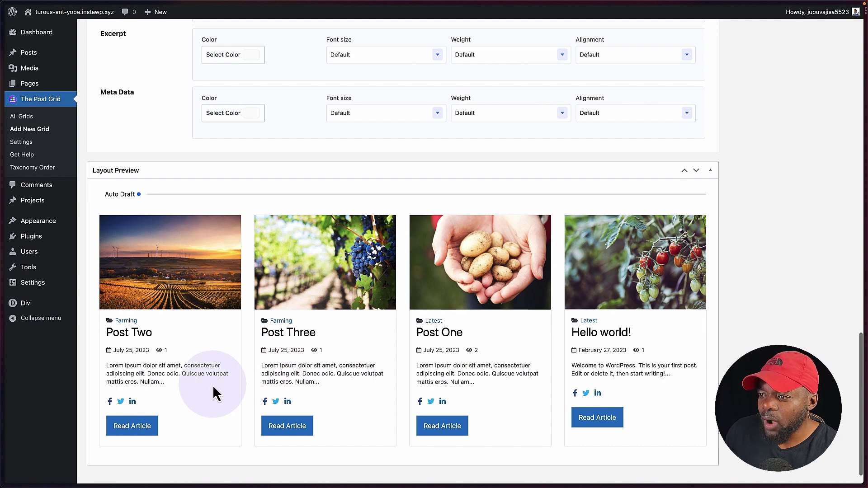
scroll(212, 385, "down", 1)
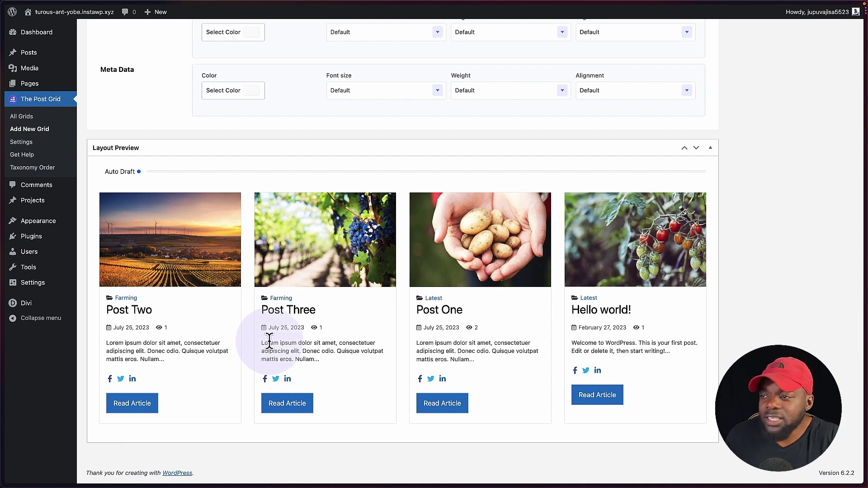
scroll(270, 346, "up", 1)
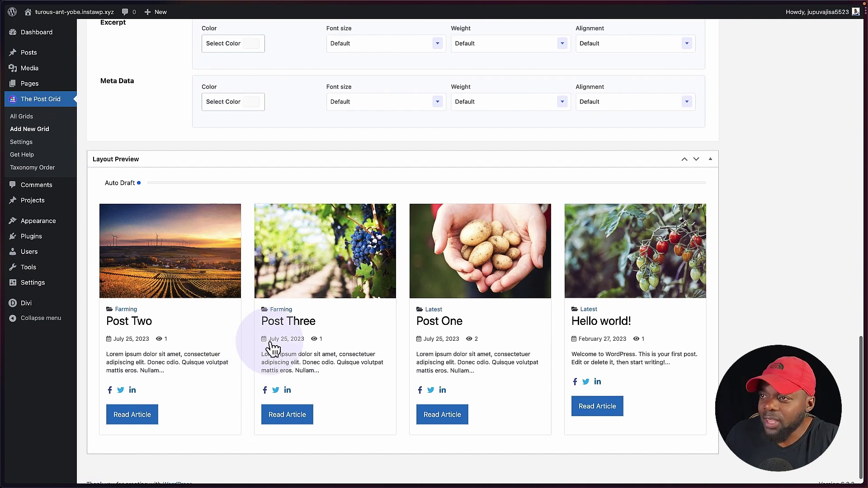
scroll(210, 371, "up", 2)
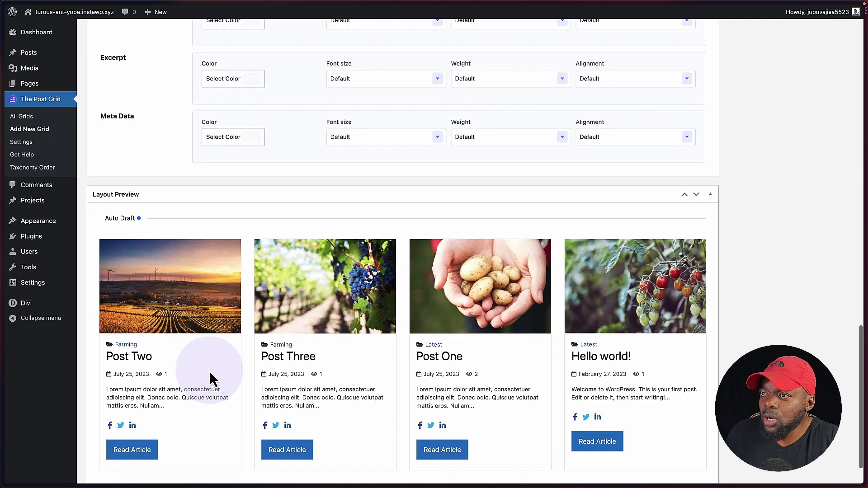
Step: Copy the grid's shortcode [the-post-grid id="61" title=""] and publish the grid
scroll(210, 376, "up", 20)
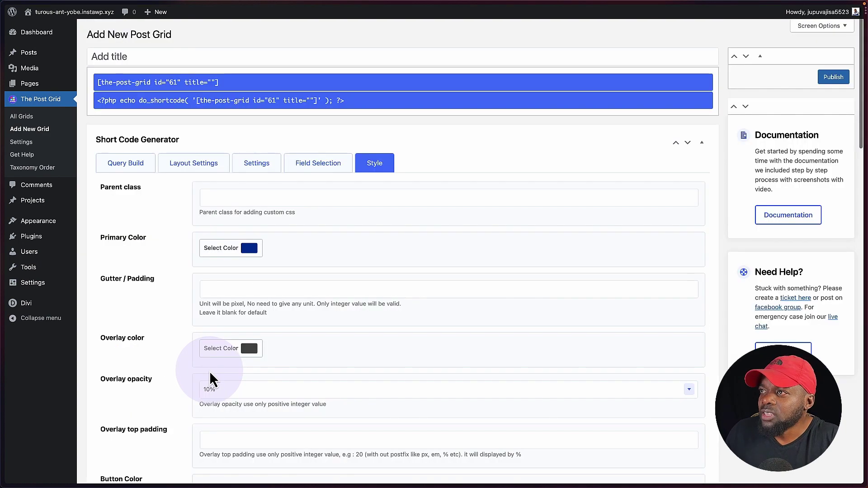
left_click_drag(97, 82, 221, 84)
right_click(221, 84)
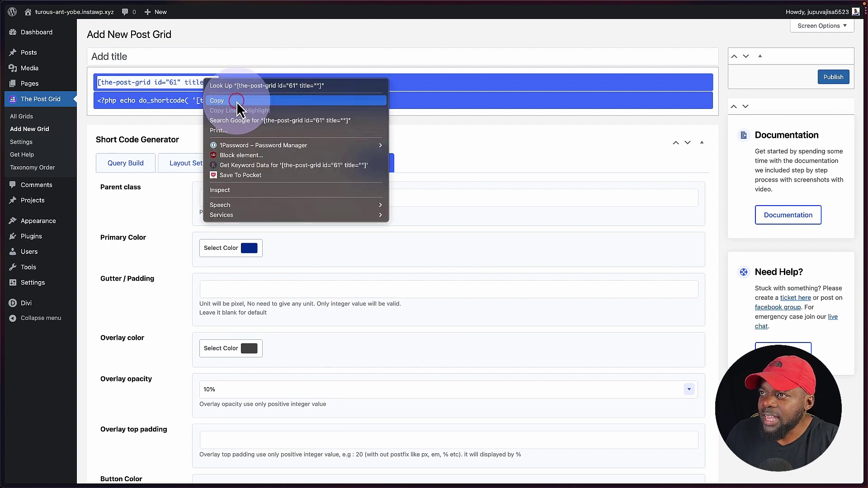
left_click(836, 77)
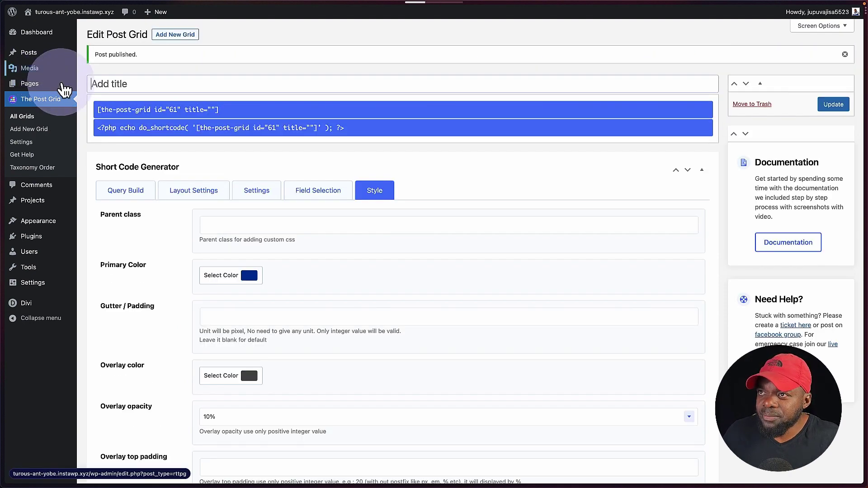
Step: Create a new page titled "grid" and open it in the Divi builder
mouse_move(45, 83)
left_click(101, 97)
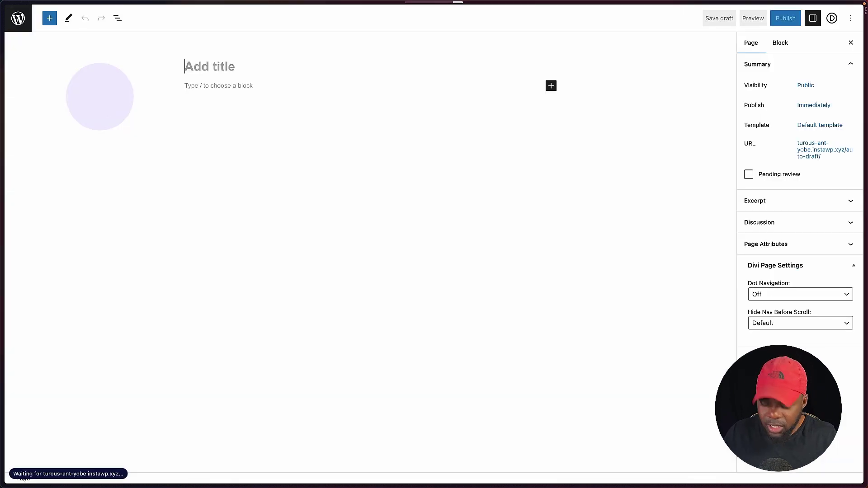
type("grid")
left_click(344, 168)
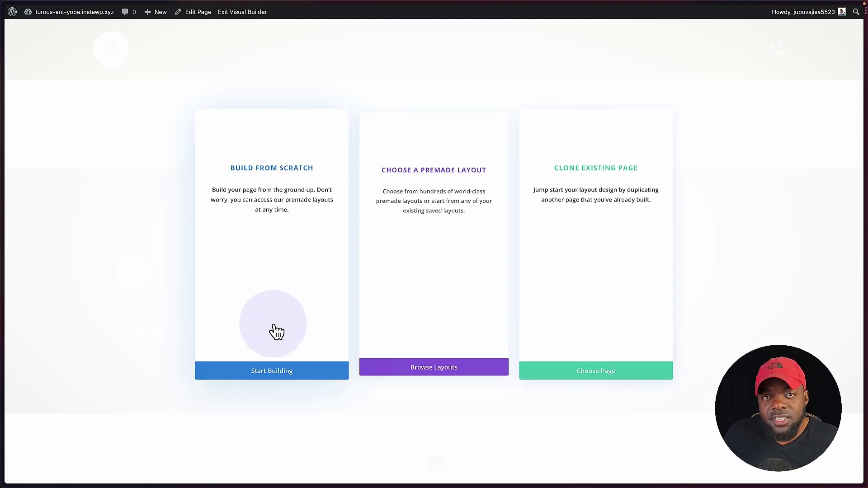
Step: Start the page from scratch with a single-column row and insert a Text module in it
left_click(280, 372)
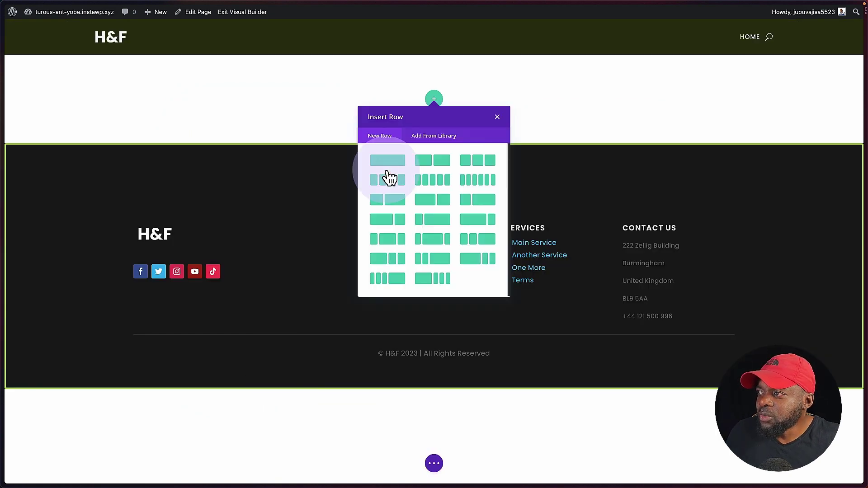
left_click(388, 168)
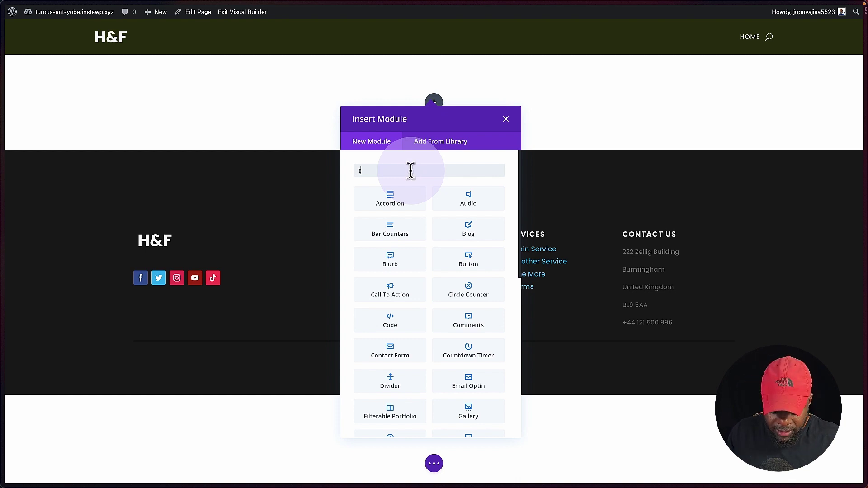
left_click(396, 199)
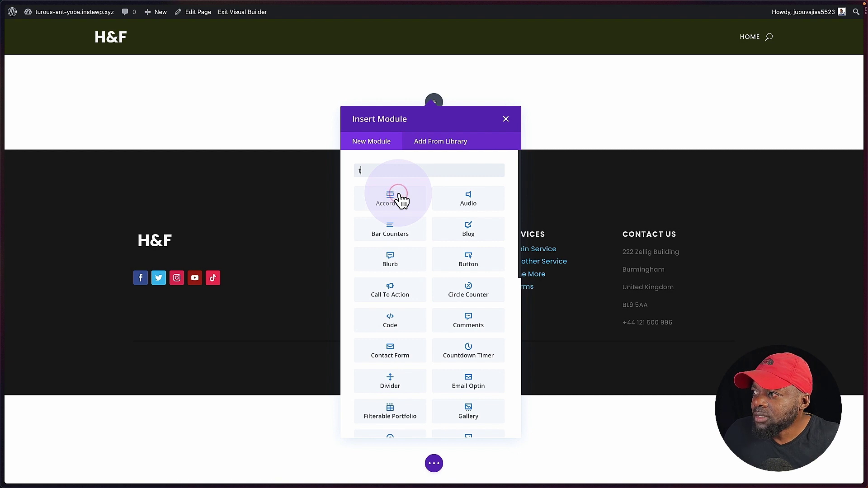
Step: Replace the Text module's placeholder body with "My BLOG" and format it as Heading 2
key("ctrl+a")
key("BackSpace")
type("M")
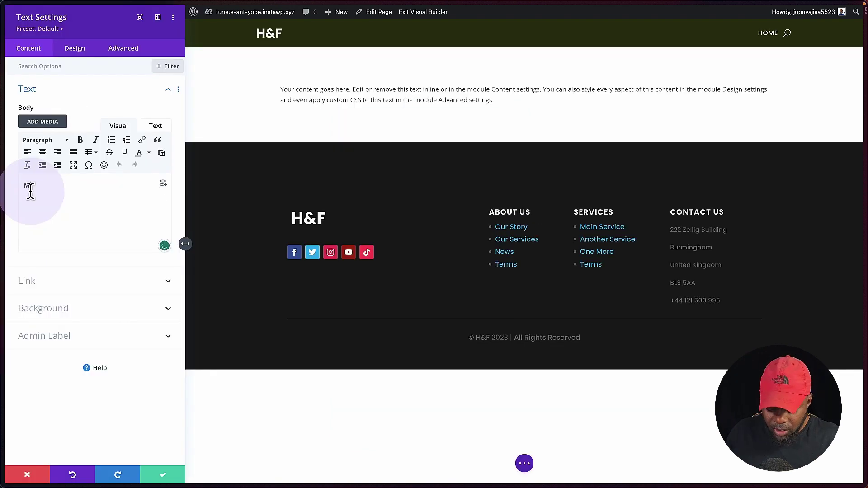
type("y BLOG")
left_click(62, 142)
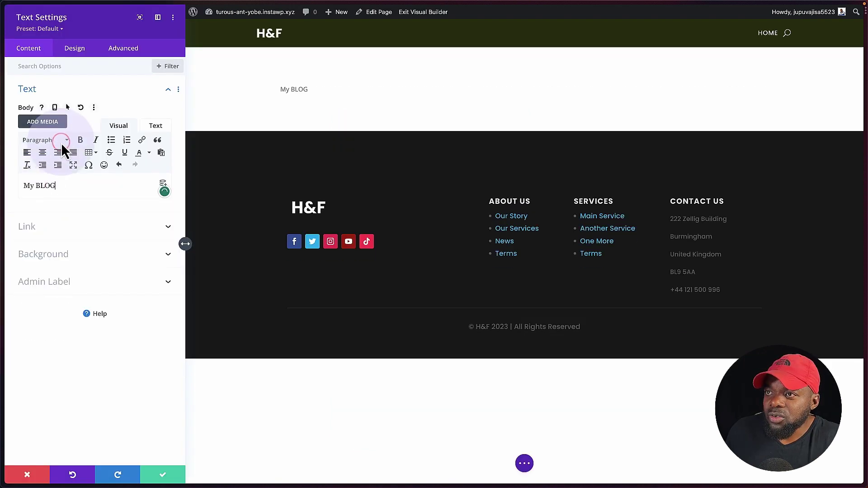
left_click(69, 196)
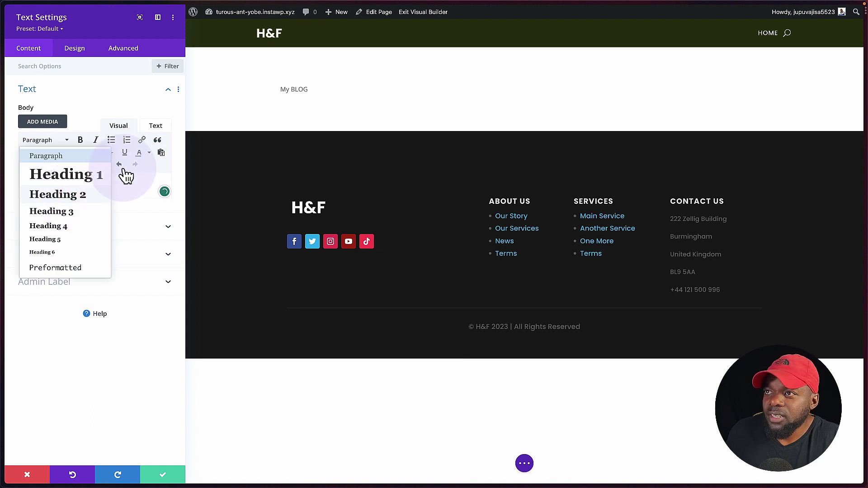
Step: Set the Heading 2 font to Poppins and its text size to 3em in the text design settings
left_click(279, 85)
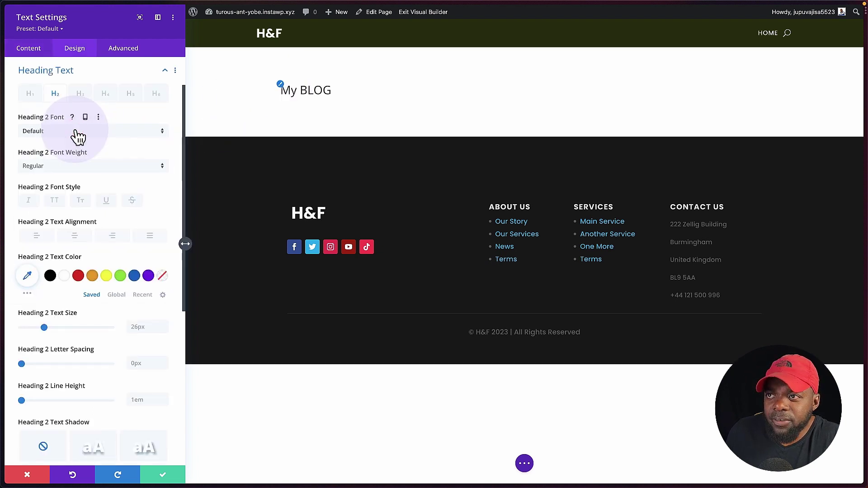
left_click(77, 133)
left_click(81, 72)
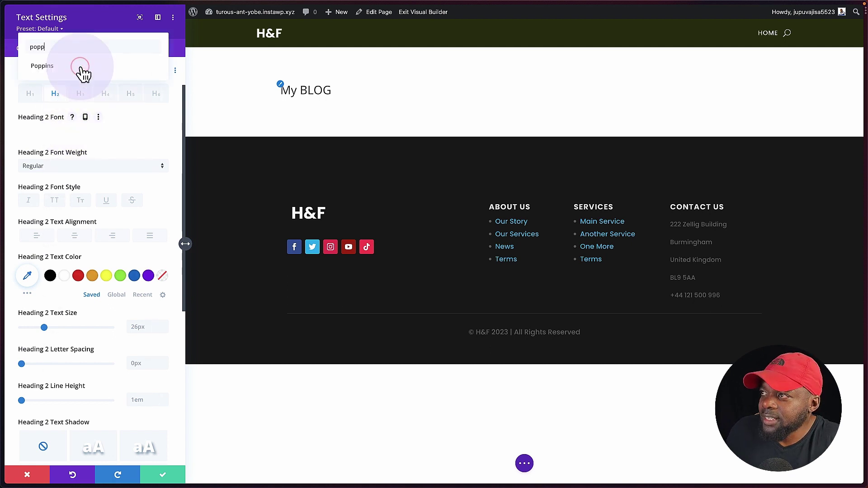
left_click(83, 73)
left_click(146, 327)
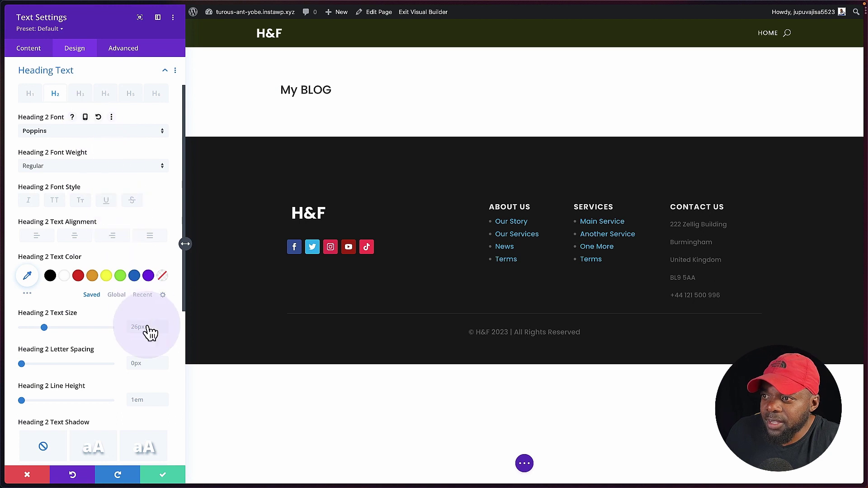
type("3em")
Step: Make the Heading 2 text uppercase with a bold font weight and save the Text module
left_click(54, 200)
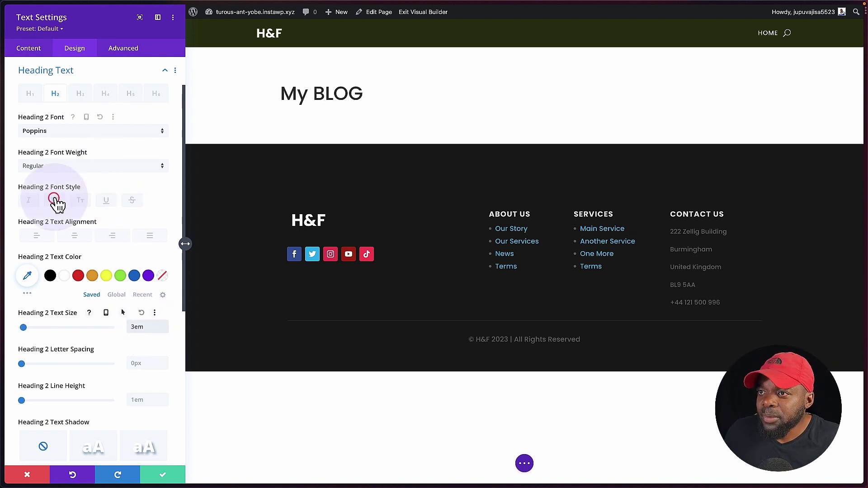
left_click(58, 164)
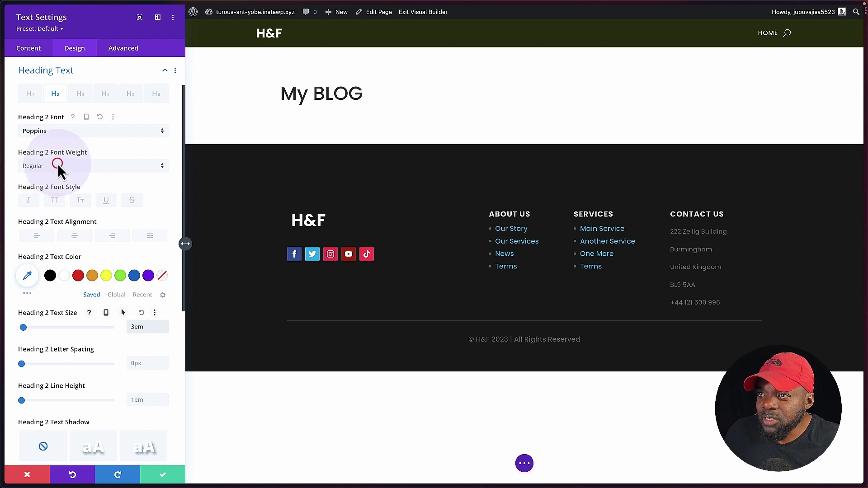
left_click(62, 267)
left_click(163, 479)
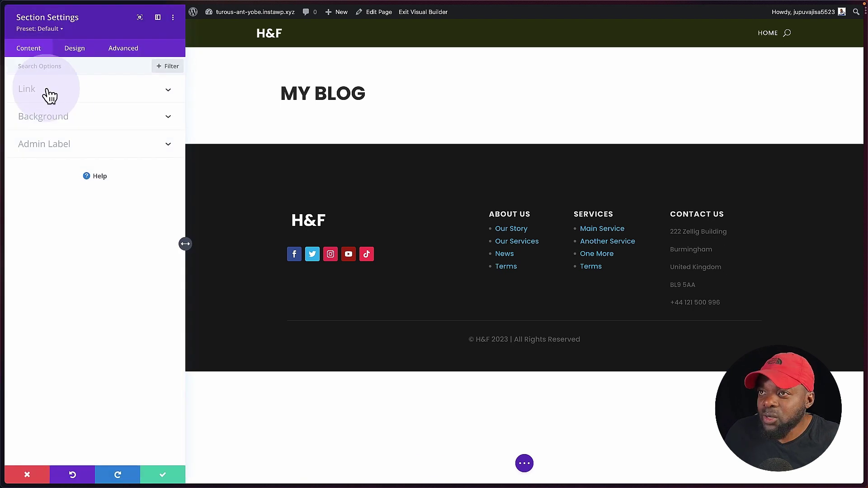
Step: Set the vineyard grapes photo pexels-pixabay-39511-1.jpg from the media library as the section's background image
left_click(66, 117)
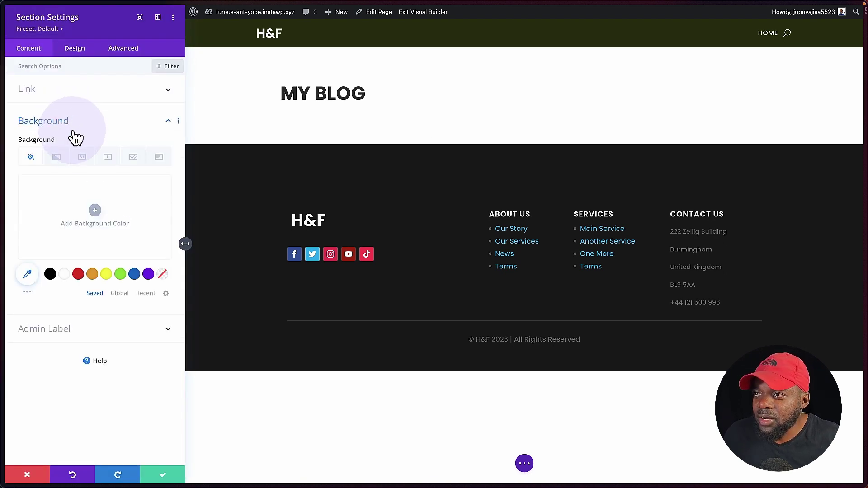
left_click(85, 158)
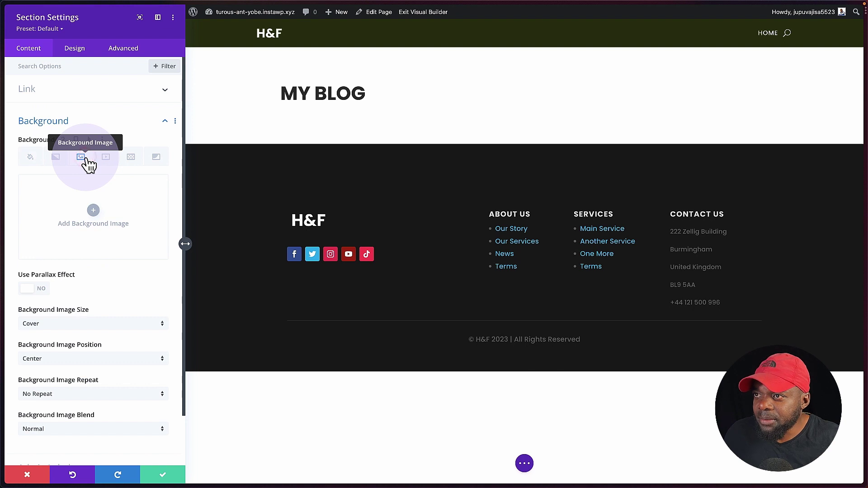
left_click(93, 210)
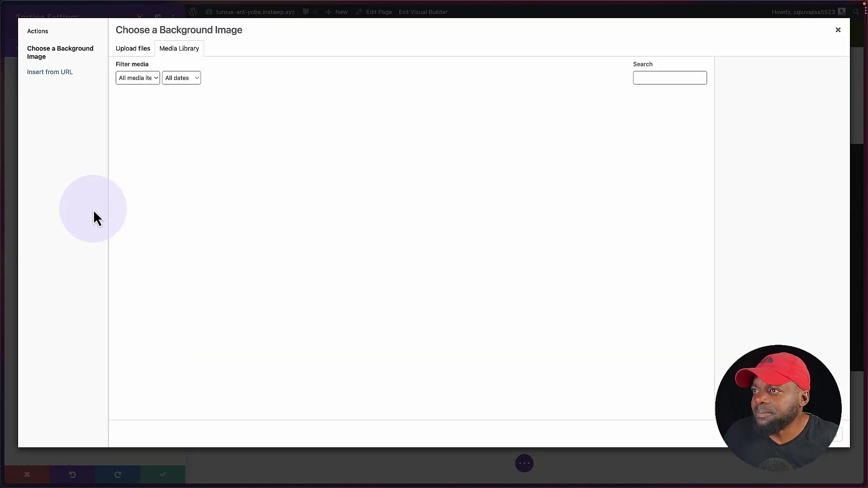
left_click(480, 201)
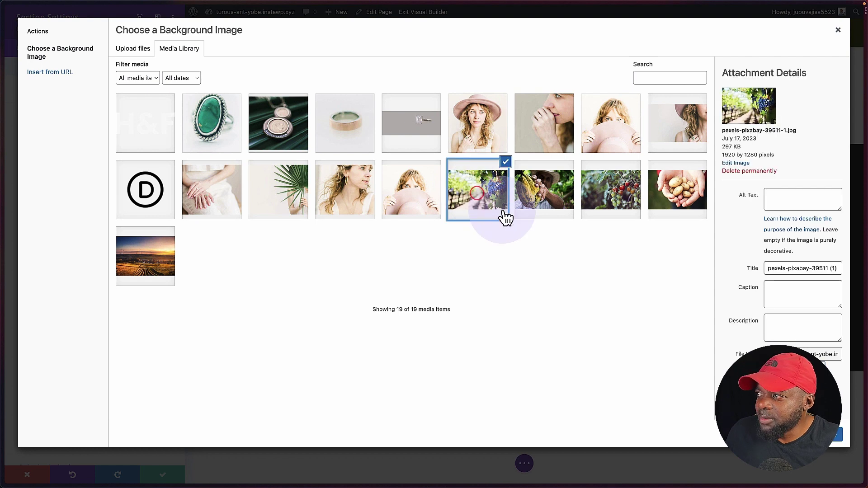
left_click(842, 445)
Step: Darken the section's background image with a black background color at 0.72 opacity and the Multiply image blend
left_click(29, 157)
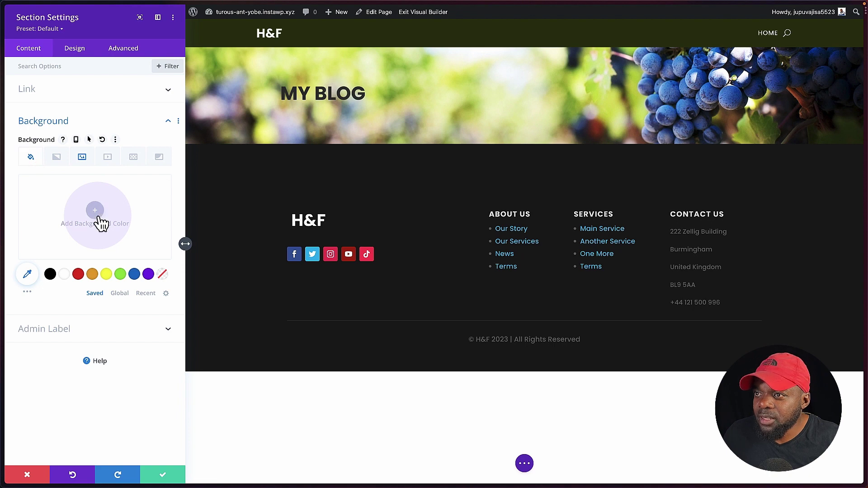
left_click(50, 274)
left_click(82, 157)
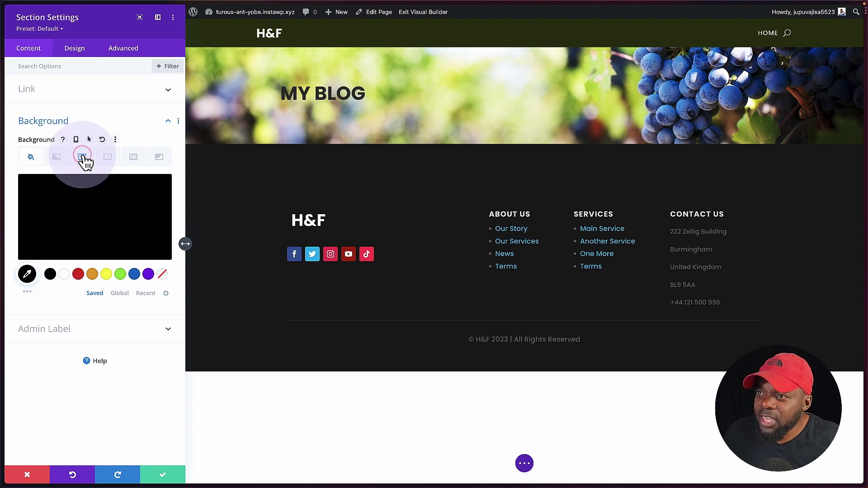
left_click(116, 222)
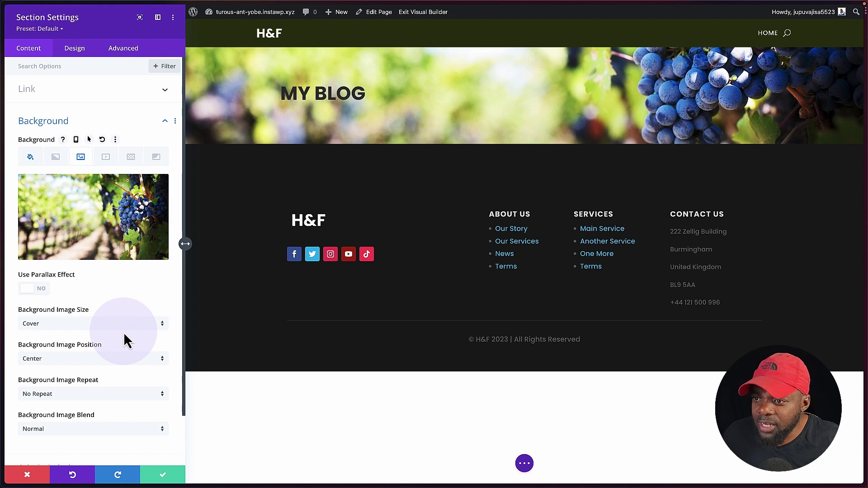
left_click(63, 372)
scroll(63, 372, "down", 1)
left_click(63, 372)
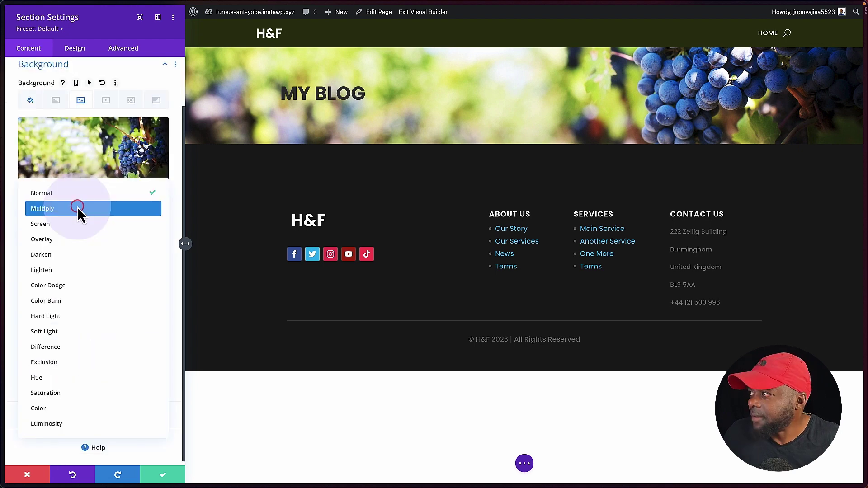
left_click(77, 208)
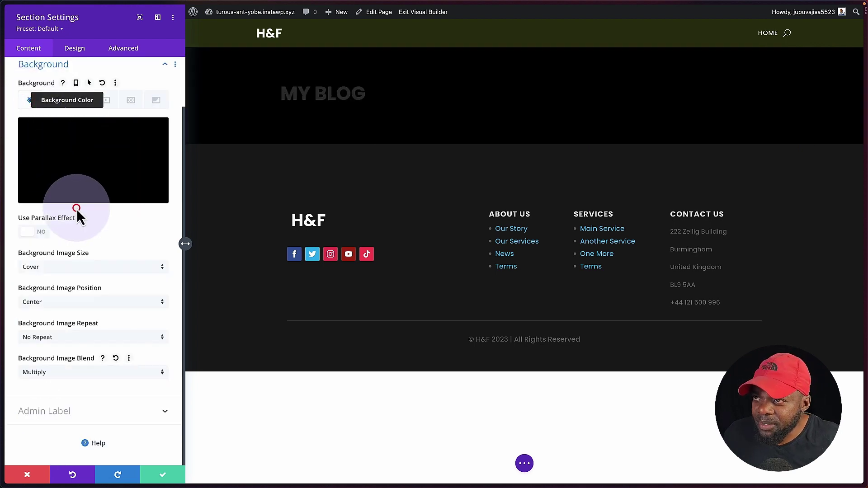
left_click(162, 199)
left_click_drag(162, 202, 164, 209)
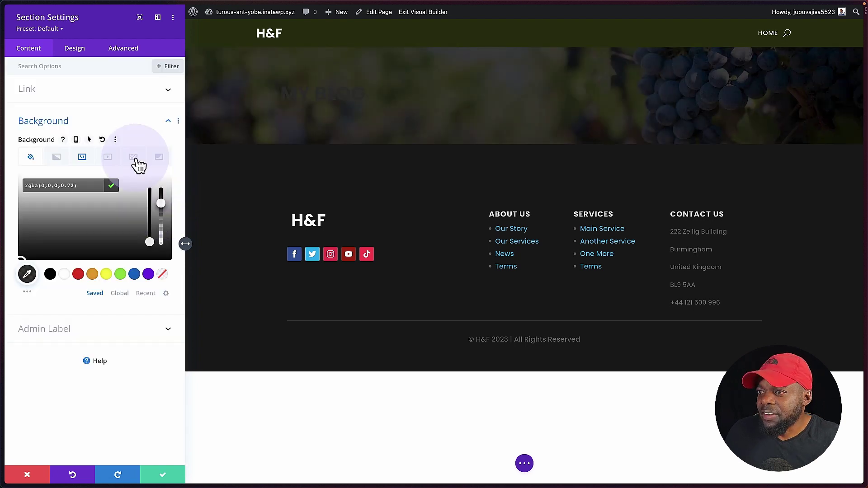
Step: Set the section's minimum height to 50 in its sizing settings and save the section
left_click(76, 50)
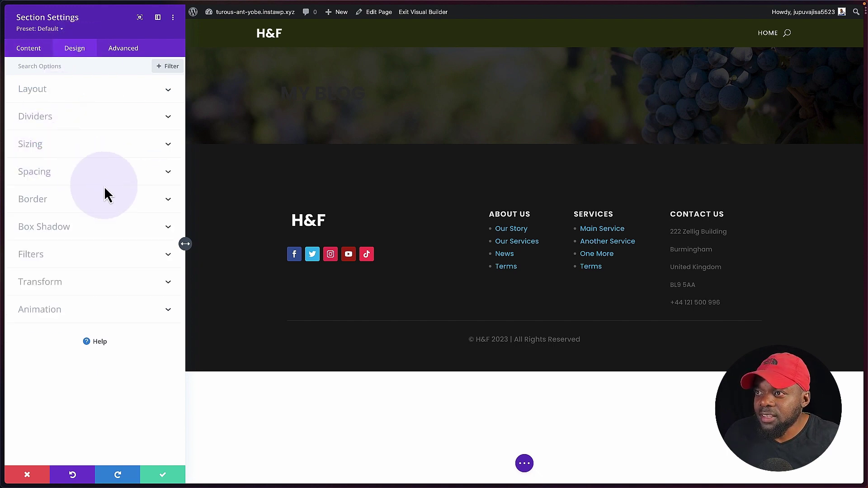
left_click(143, 211)
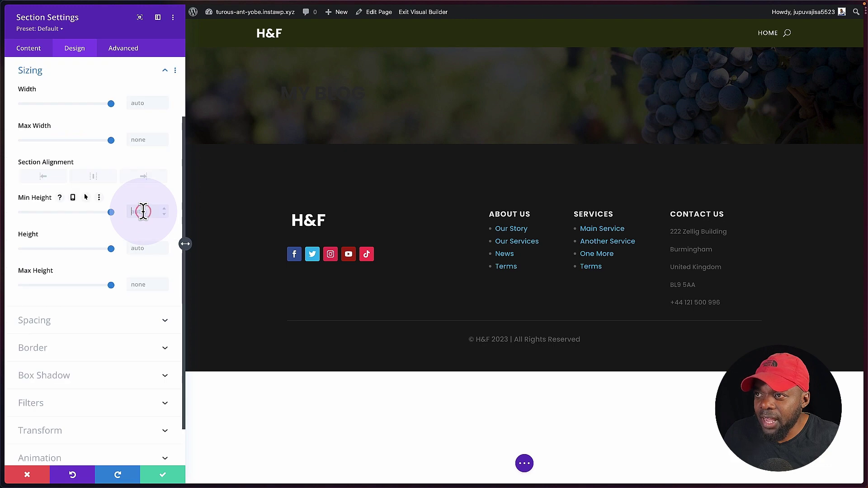
type("5")
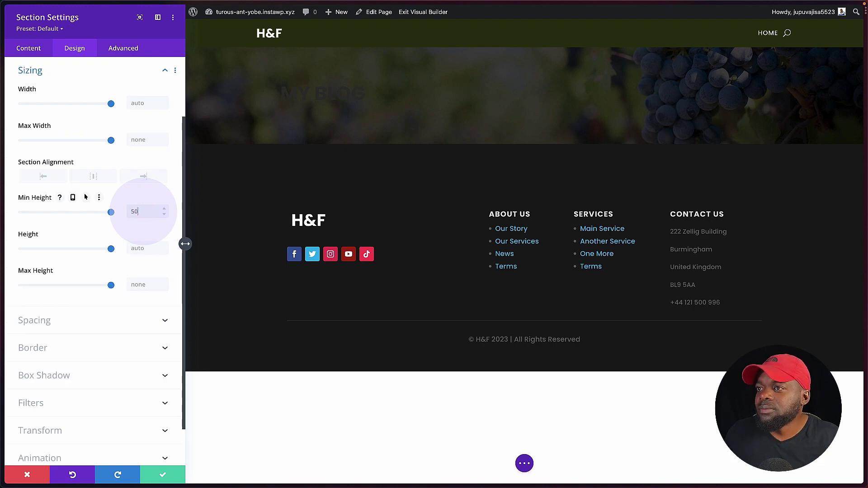
type("0")
left_click(167, 476)
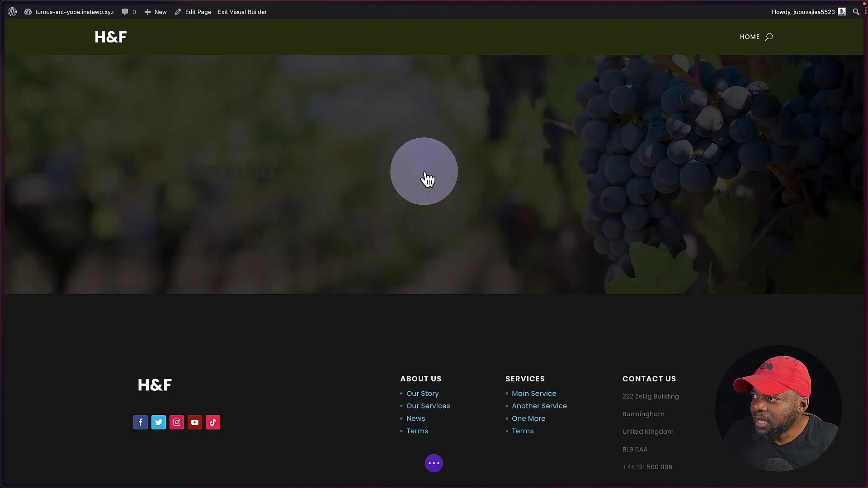
Step: Change the MY BLOG heading's Heading 2 text color to white (#ffffff) and its size to 5em, and save the module
left_click(420, 172)
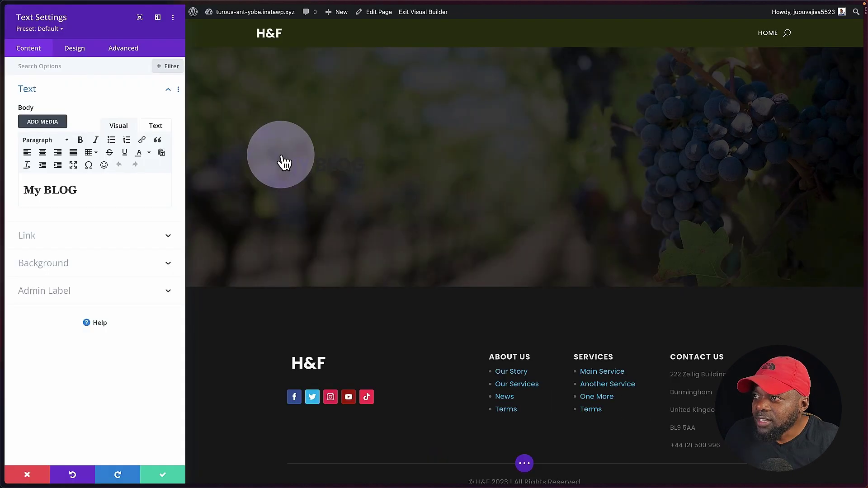
left_click_drag(284, 161, 66, 278)
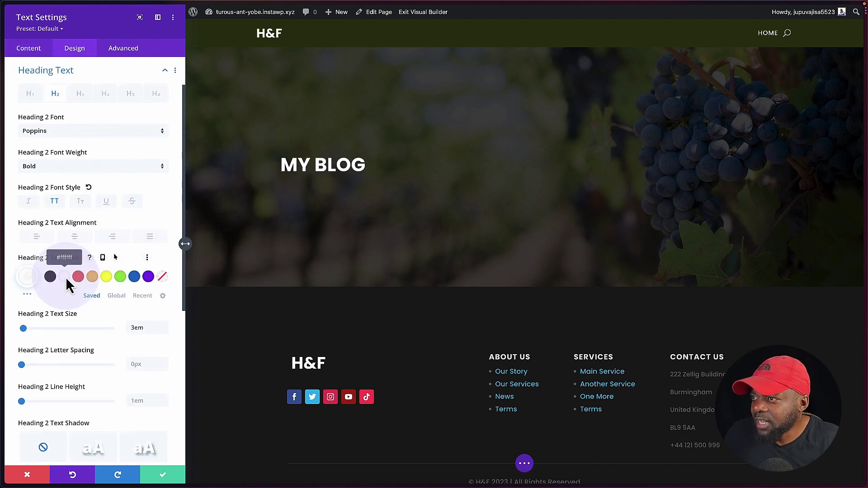
left_click(165, 324)
left_click(167, 325)
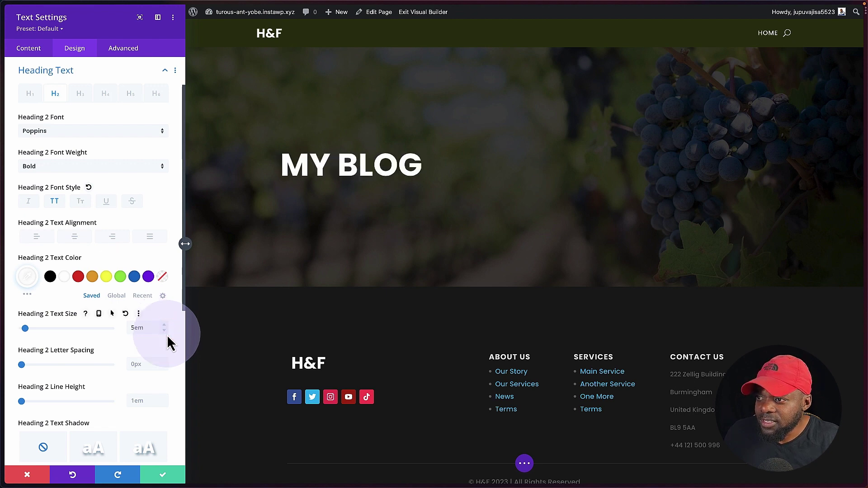
left_click(164, 474)
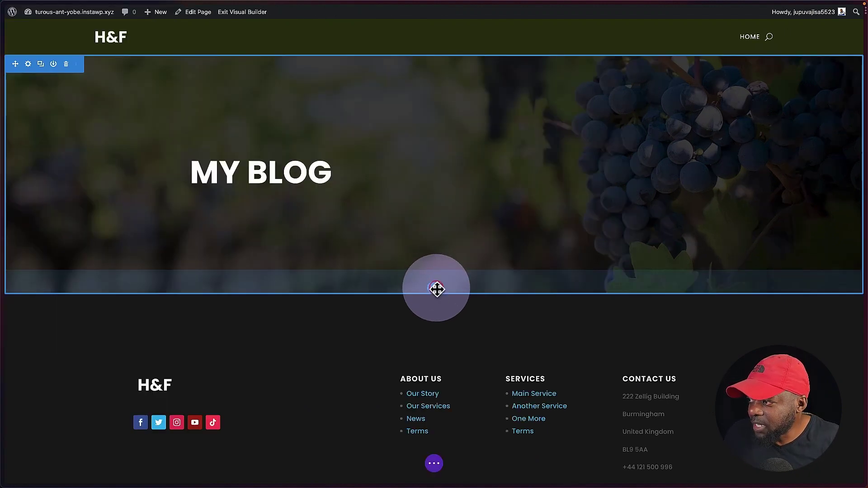
Step: Add a regular section below the MY BLOG banner with a single-column row containing a Text module
left_click(376, 256)
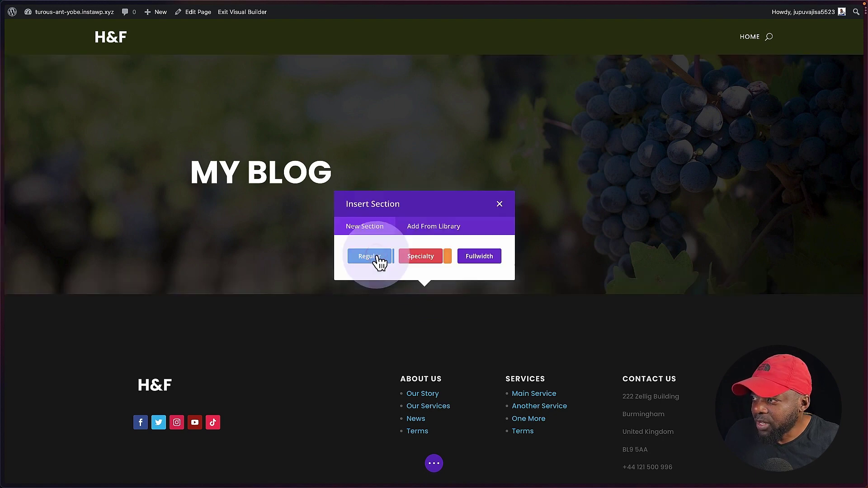
left_click(370, 256)
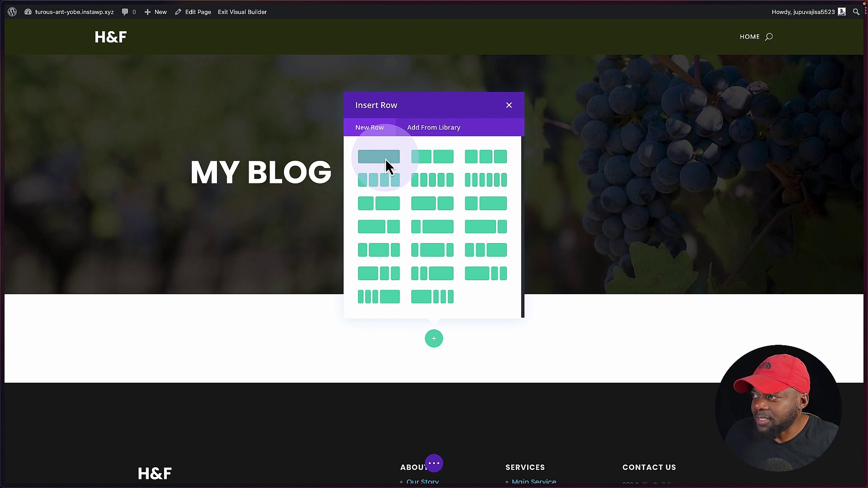
type("t")
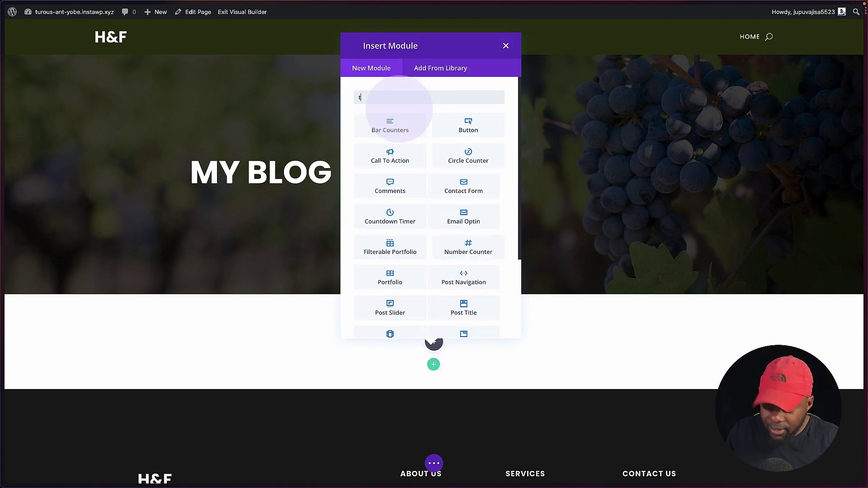
type("ext")
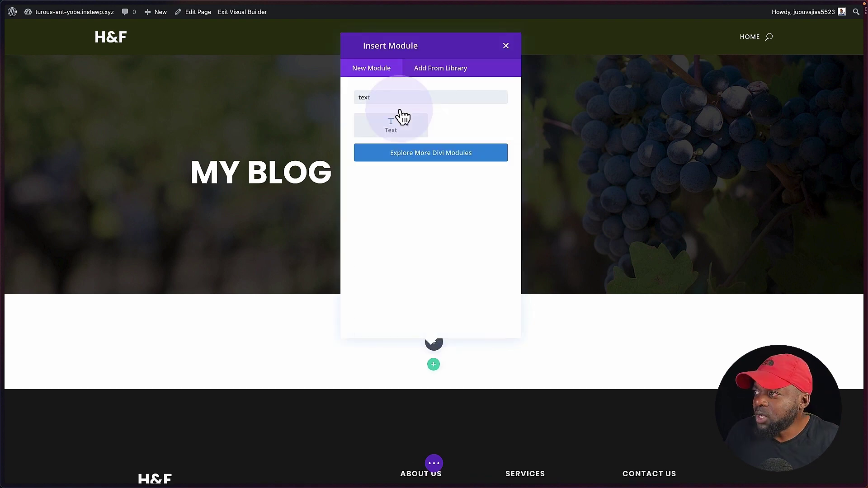
left_click(401, 134)
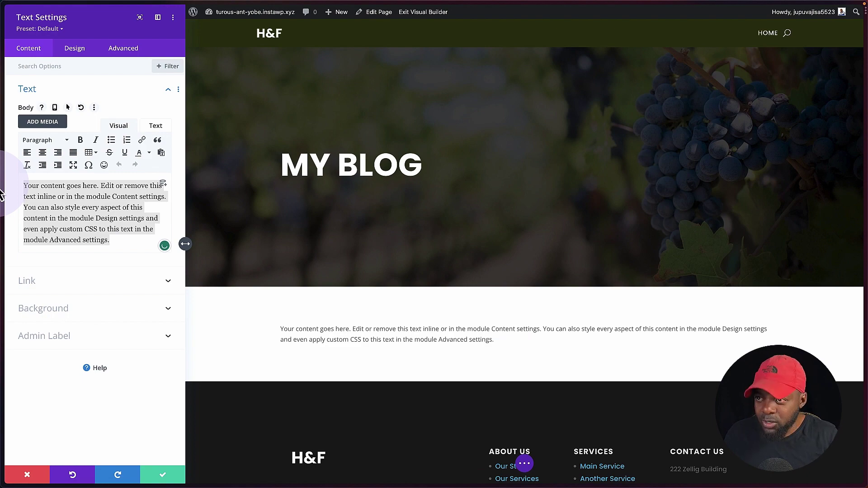
Step: Replace the new Text module's placeholder body with the shortcode [the-post-grid id="61" title=""] and save the module
type("[the-post-grid id=\"61\" title=\"\"]")
left_click(164, 476)
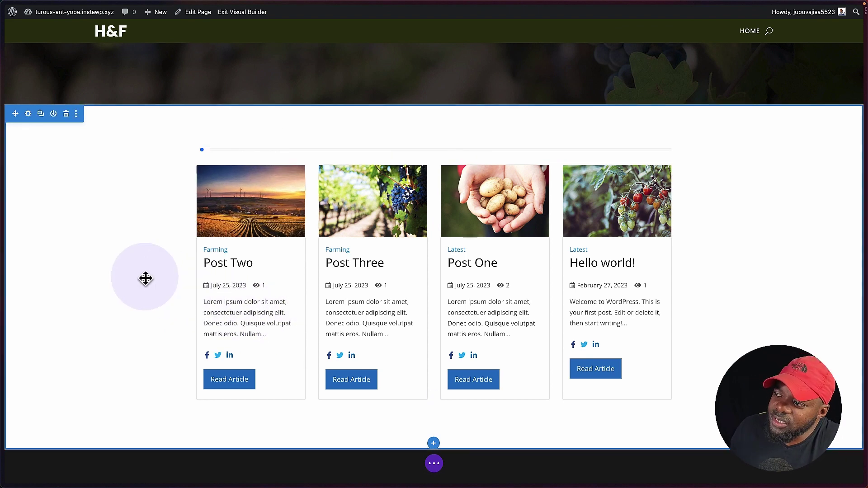
scroll(146, 278, "up", 2)
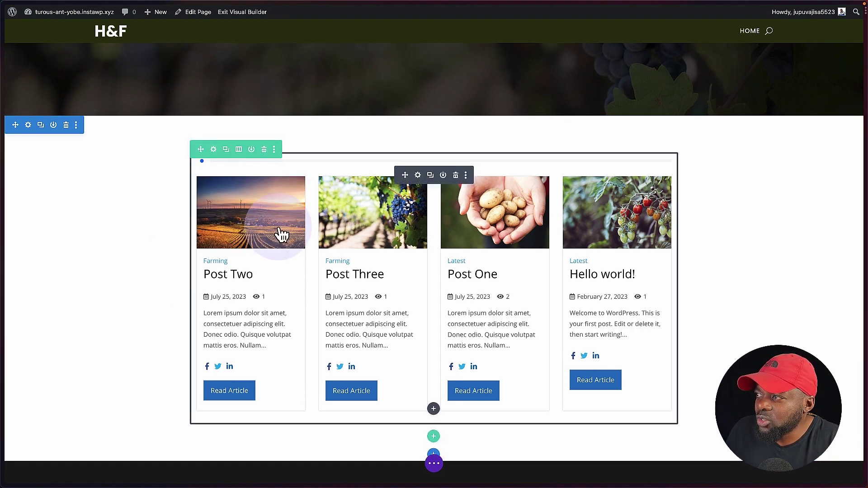
Step: Set the text font of the post grid's Text module to Poppins in its design settings
left_click(418, 175)
left_click(78, 52)
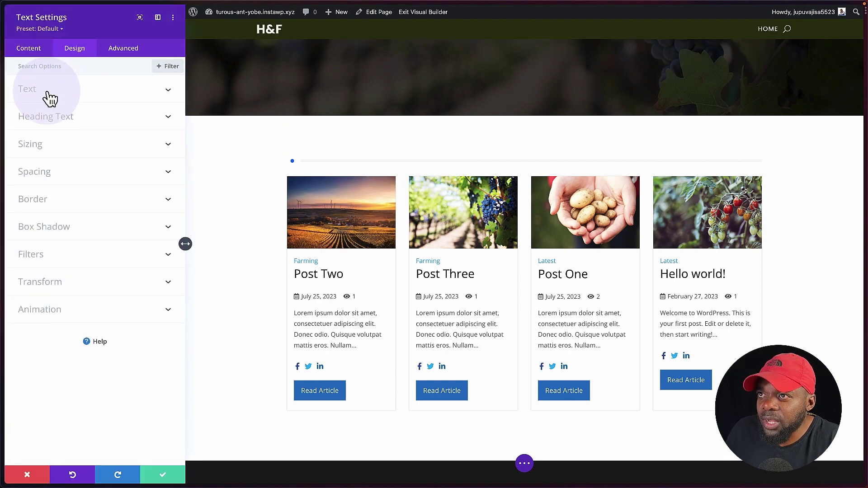
left_click(47, 93)
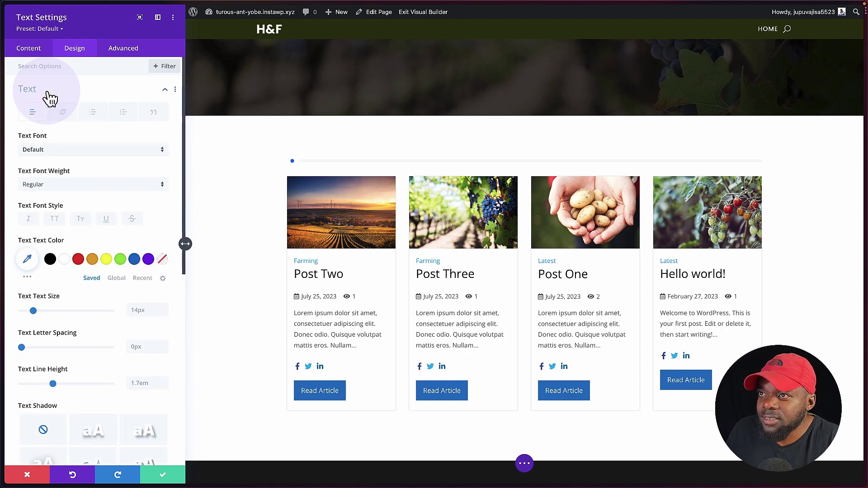
left_click(62, 150)
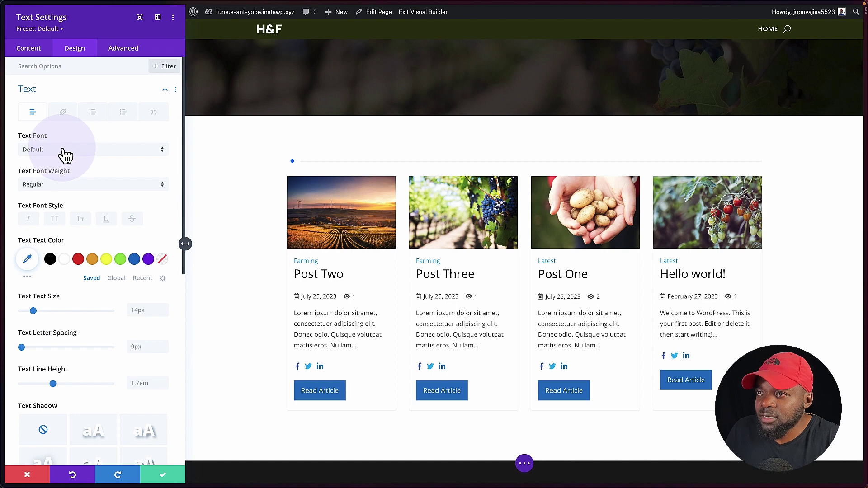
left_click(66, 155)
left_click(86, 46)
type("p")
left_click(82, 66)
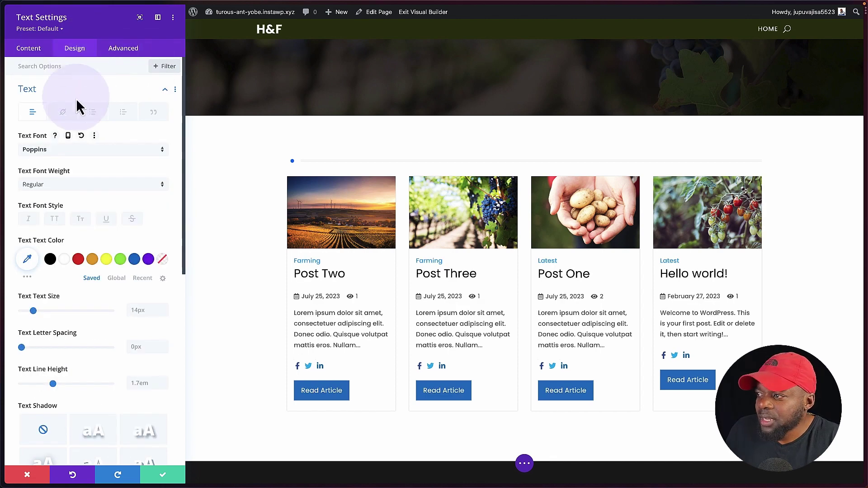
left_click(34, 312)
left_click(47, 313)
left_click_drag(50, 321, 22, 315)
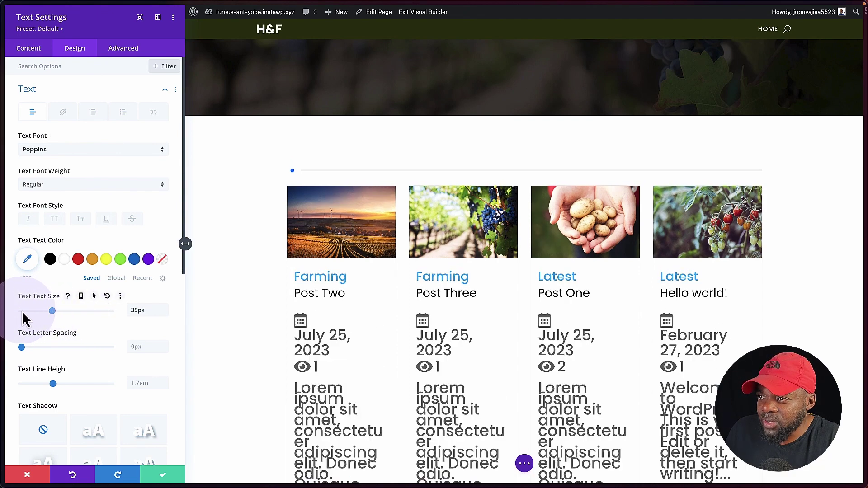
Step: Set the post grid module's text size to 1em and save the Text module
left_click(144, 312)
left_click(145, 310)
double_click(145, 311)
type("1")
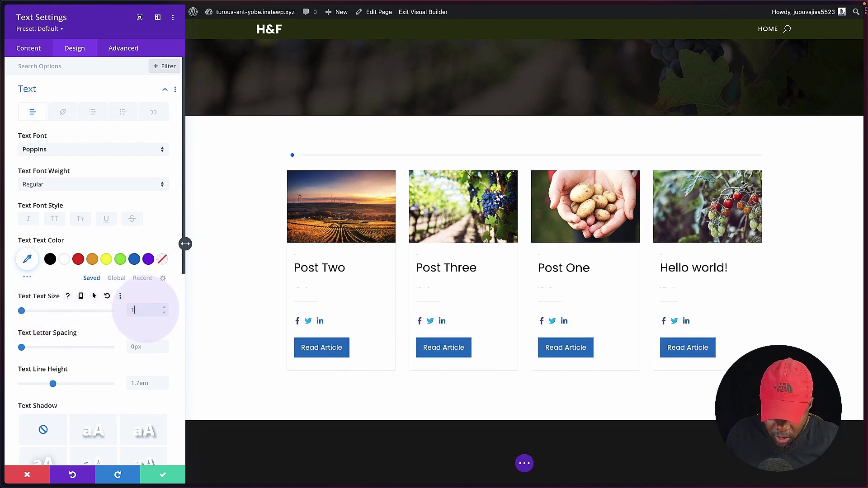
type("em")
left_click(163, 476)
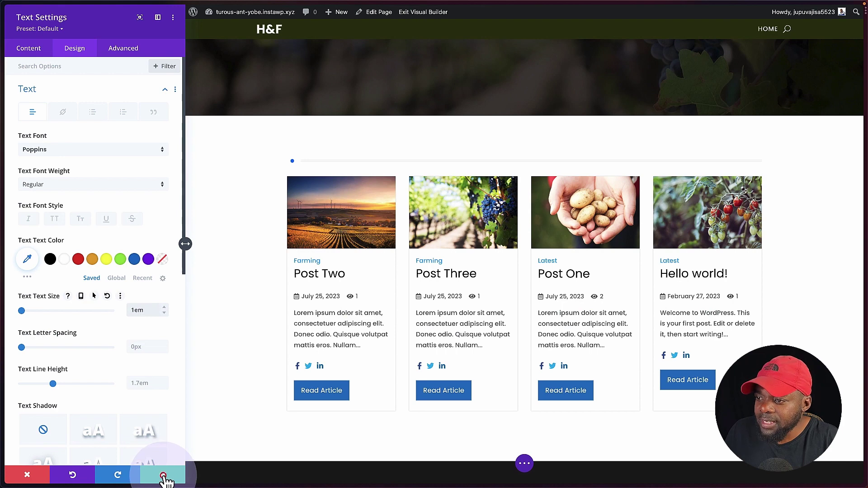
Step: Set the maximum width of the row holding the post grid to 80% and save the row settings
left_click(264, 177)
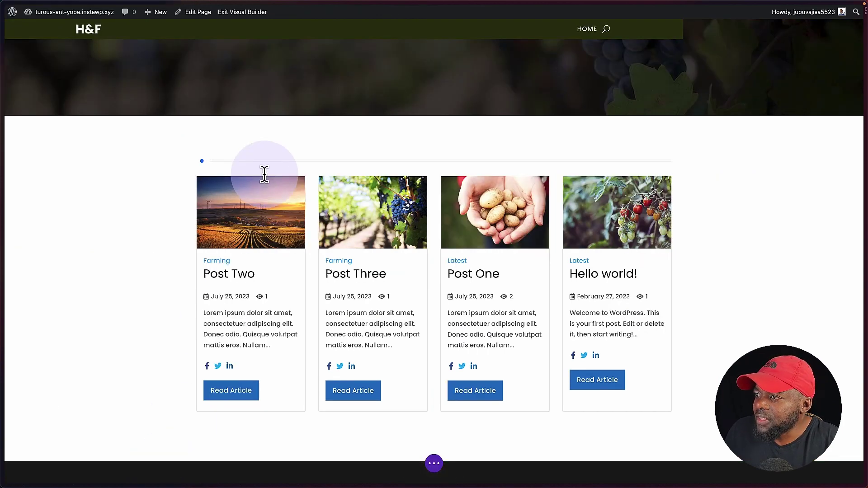
left_click(215, 153)
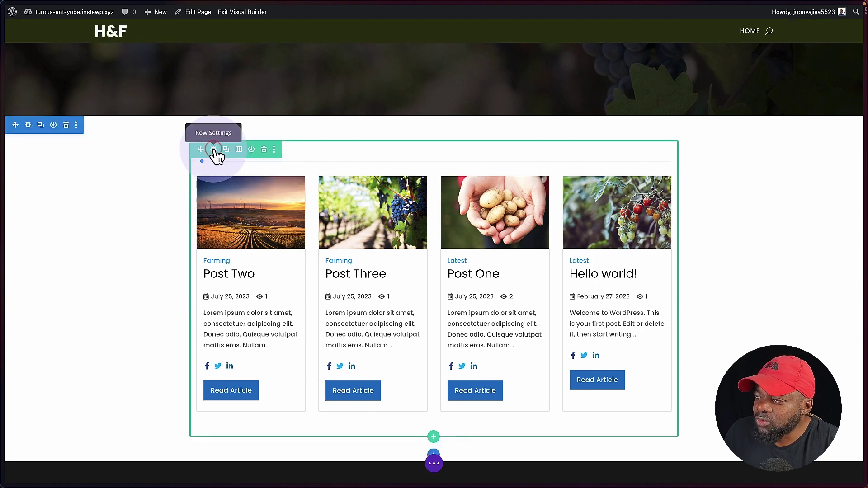
left_click(214, 150)
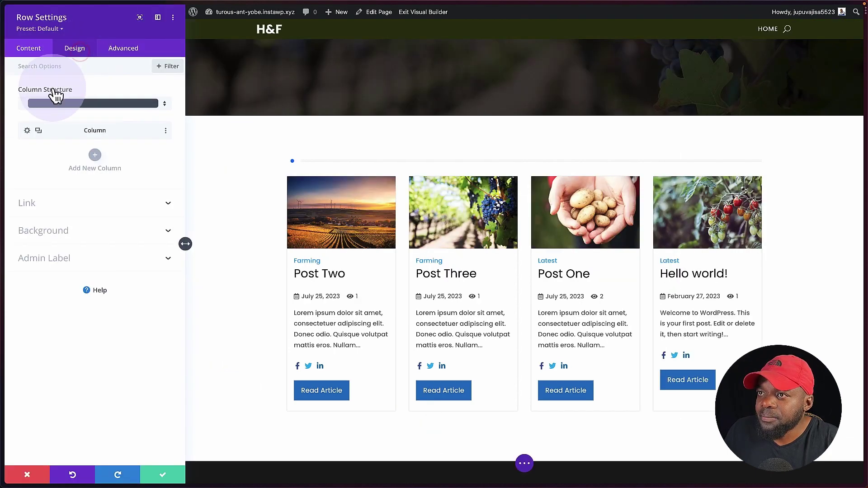
left_click(75, 48)
left_click(141, 228)
type("80")
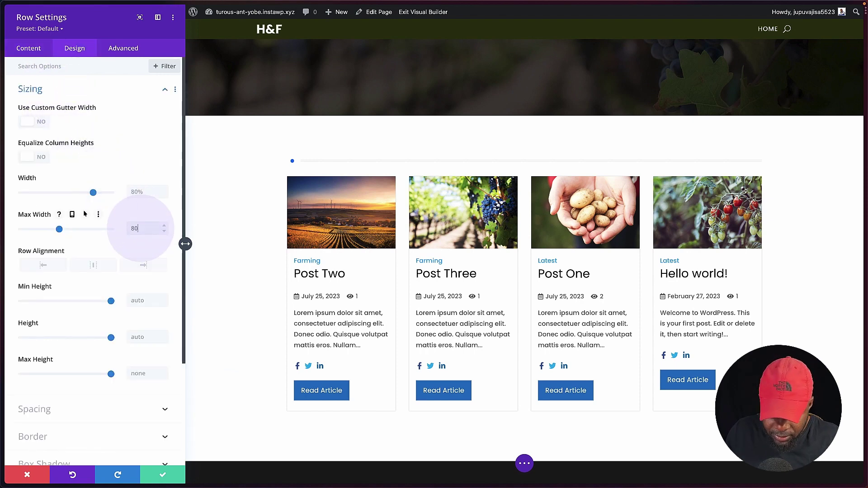
type("%")
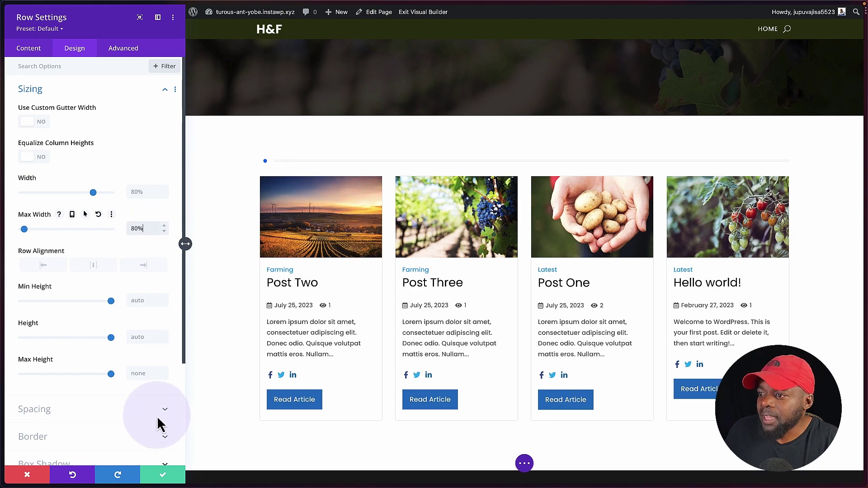
left_click(163, 475)
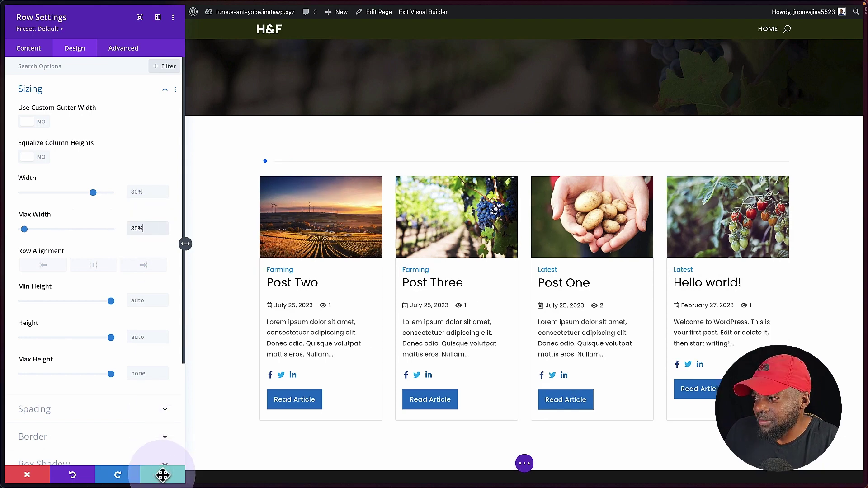
Step: Save the blog page and exit the Visual Builder
key("super+s")
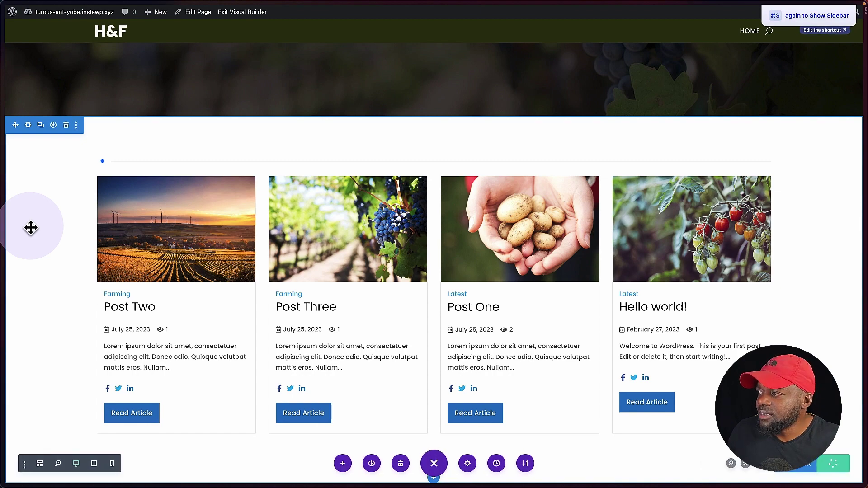
scroll(136, 136, "up", 3)
left_click(243, 11)
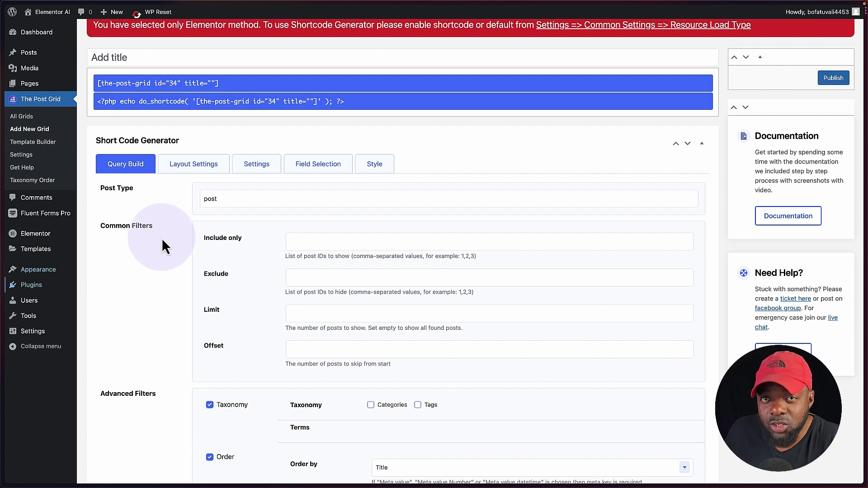
Step: In the new post grid on the Elementor AI site, choose the Slider layout type with Carousel Layout 1 and check the preview
scroll(165, 239, "down", 3)
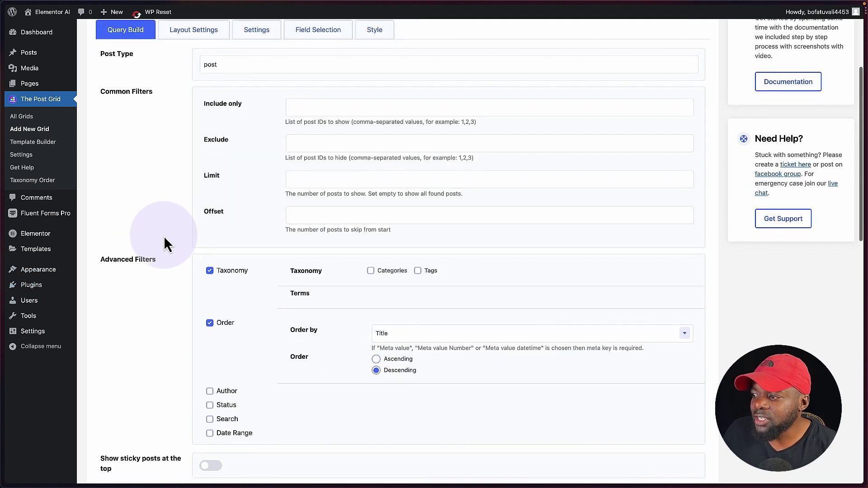
scroll(167, 243, "down", 8)
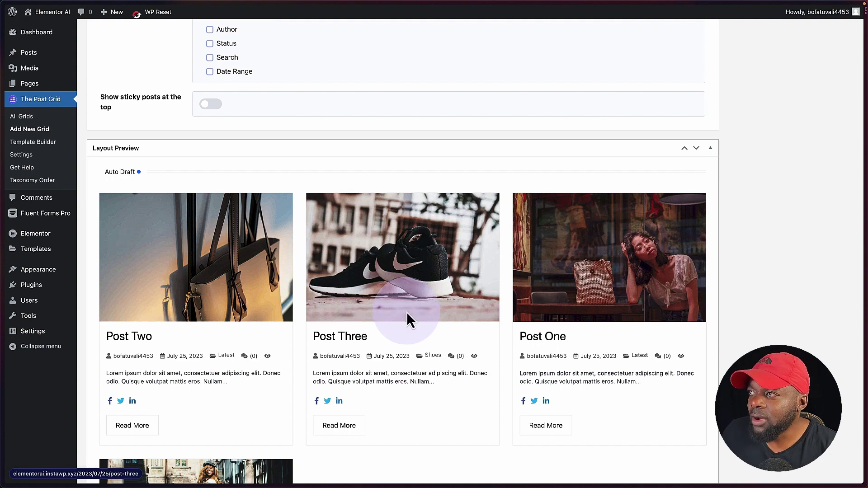
scroll(191, 193, "up", 15)
left_click(190, 192)
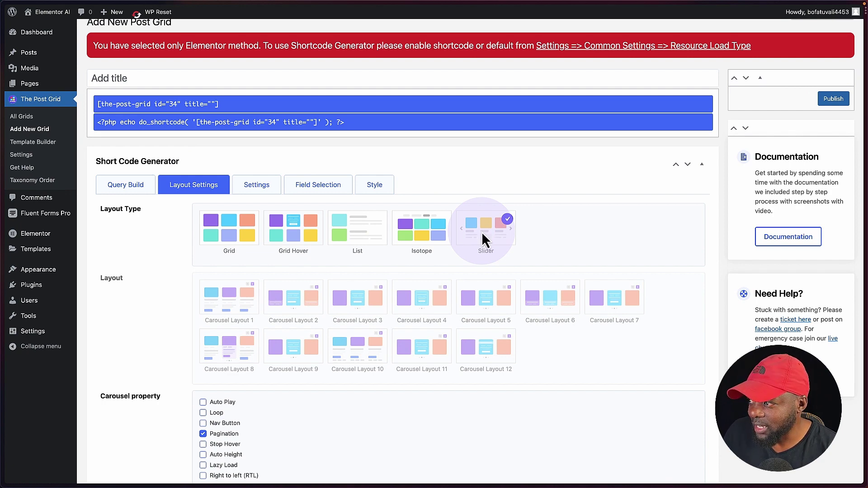
left_click(194, 312)
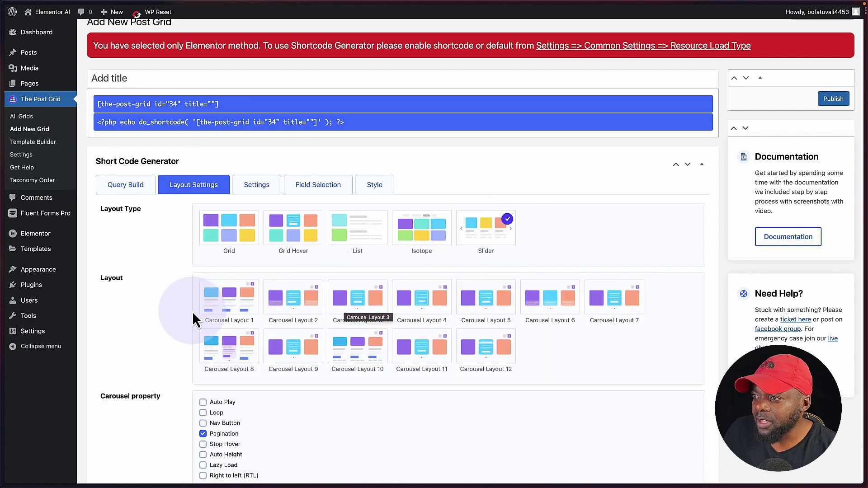
scroll(192, 311, "down", 2)
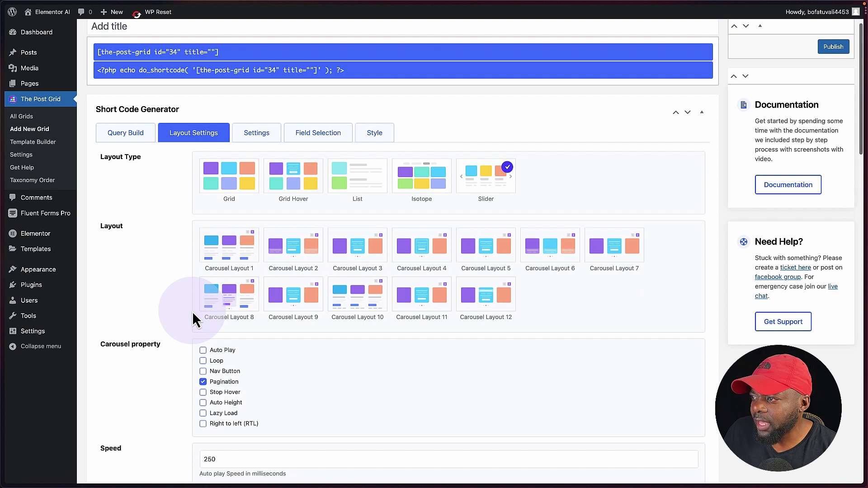
scroll(196, 318, "down", 1)
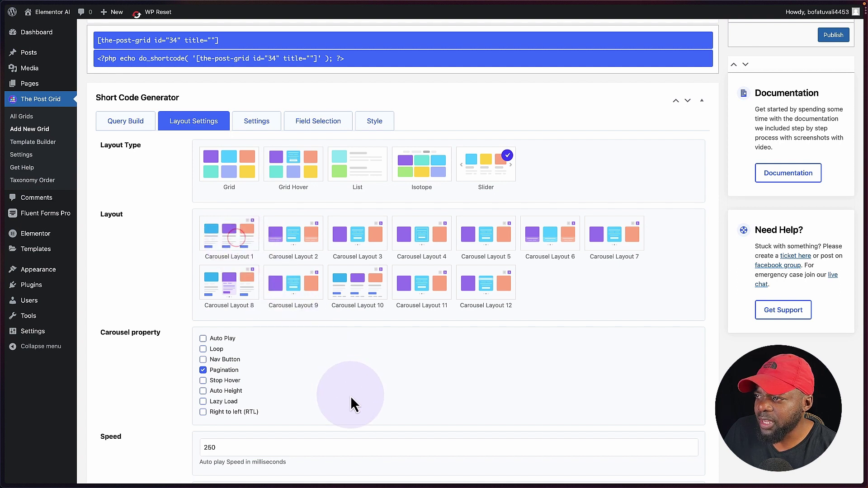
scroll(352, 399, "down", 5)
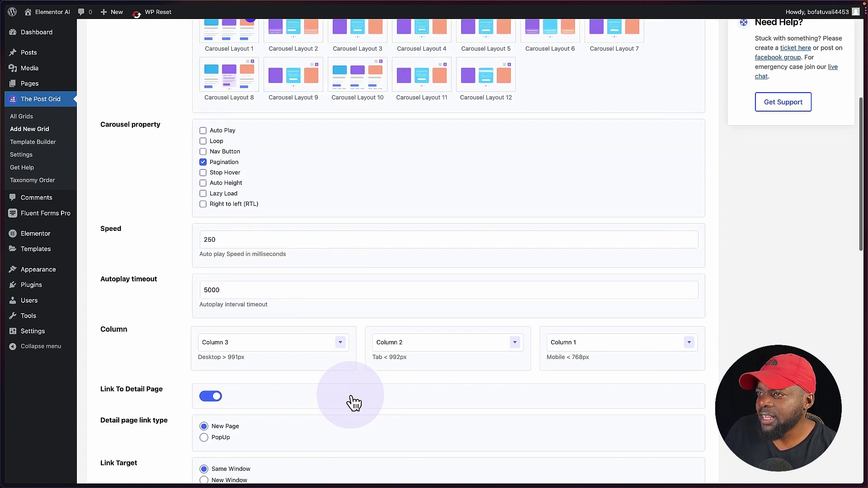
scroll(351, 395, "down", 15)
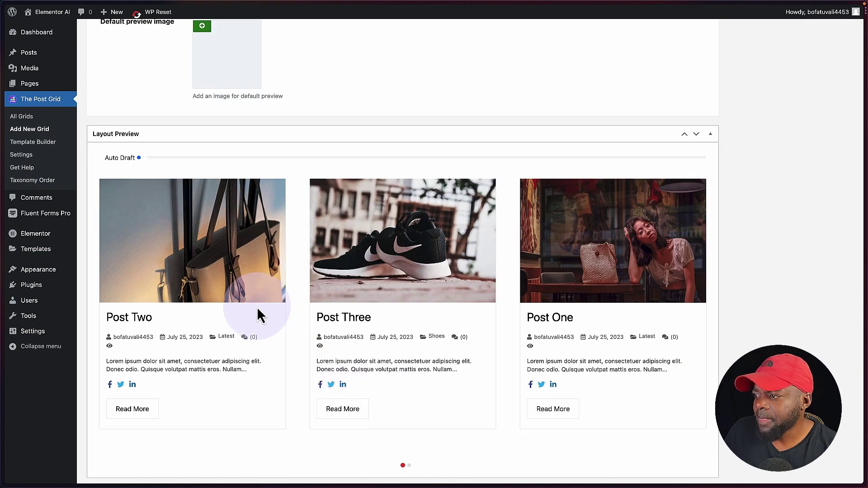
scroll(257, 307, "up", 1)
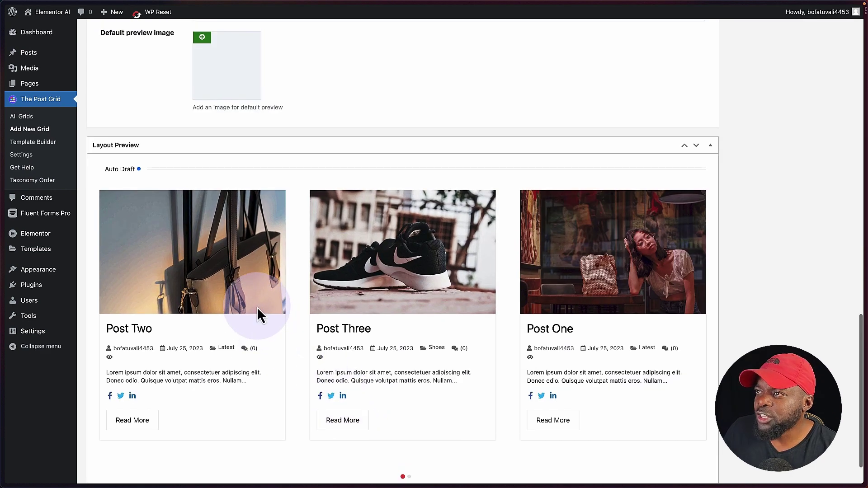
scroll(257, 307, "up", 20)
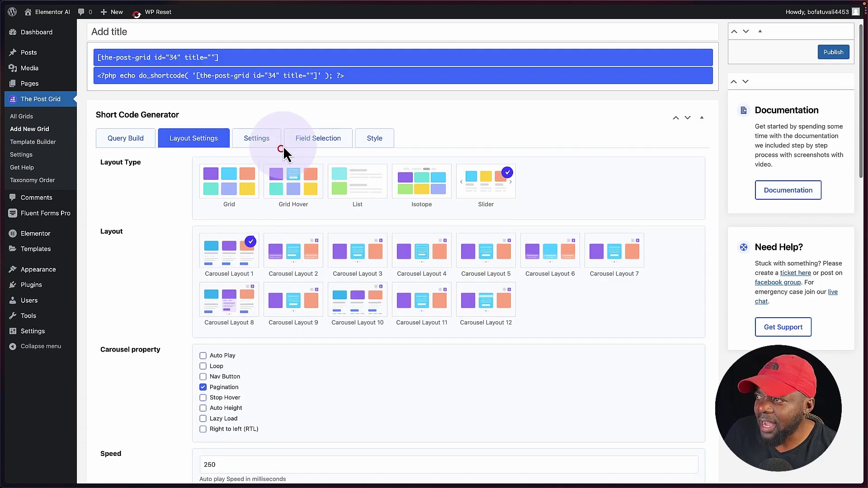
Step: Turn off the Social share, Tags and Categories fields in the new grid's field selection
left_click(255, 139)
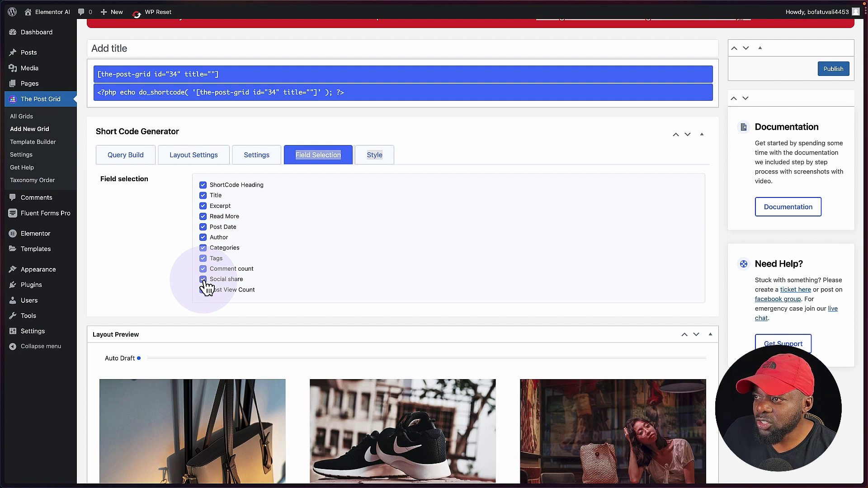
left_click(204, 280)
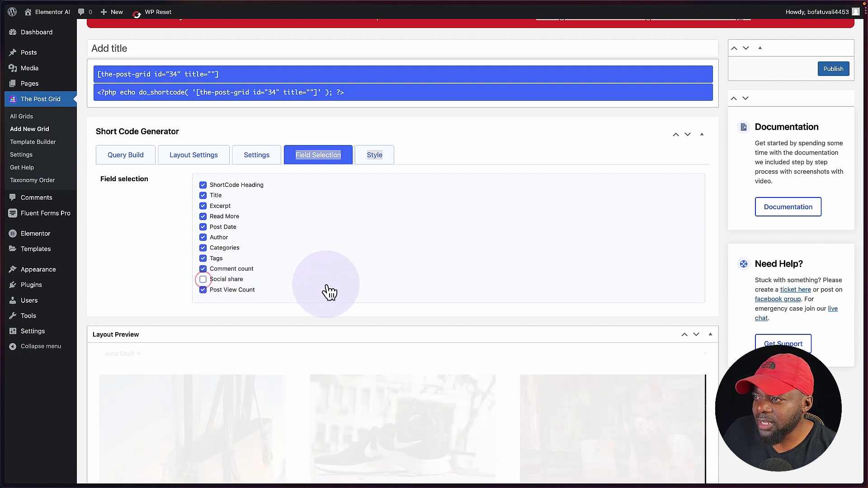
scroll(329, 291, "down", 2)
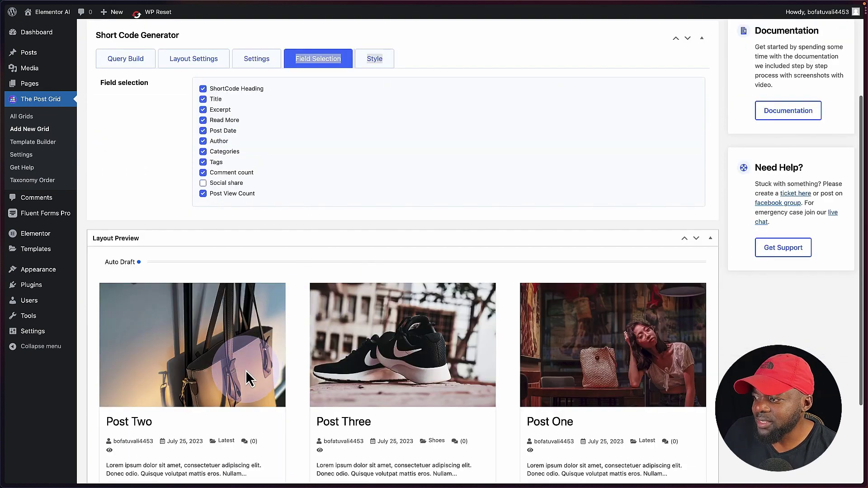
scroll(246, 370, "down", 2)
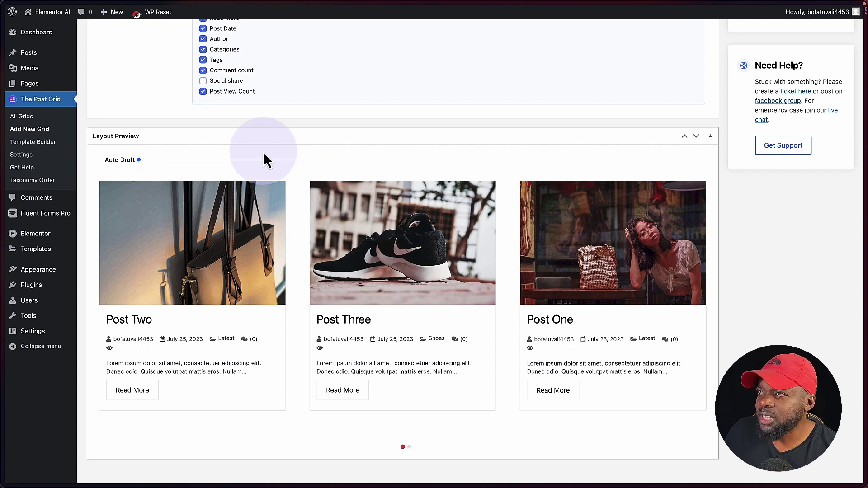
scroll(263, 157, "up", 1)
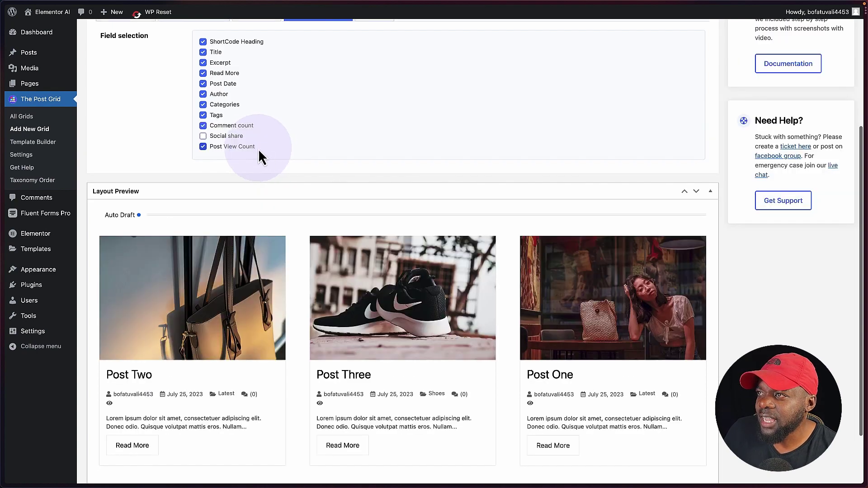
left_click(203, 115)
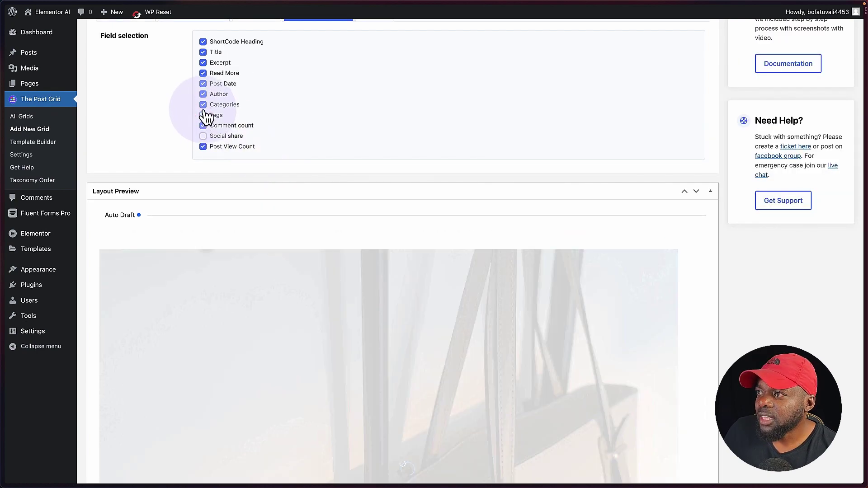
left_click(203, 105)
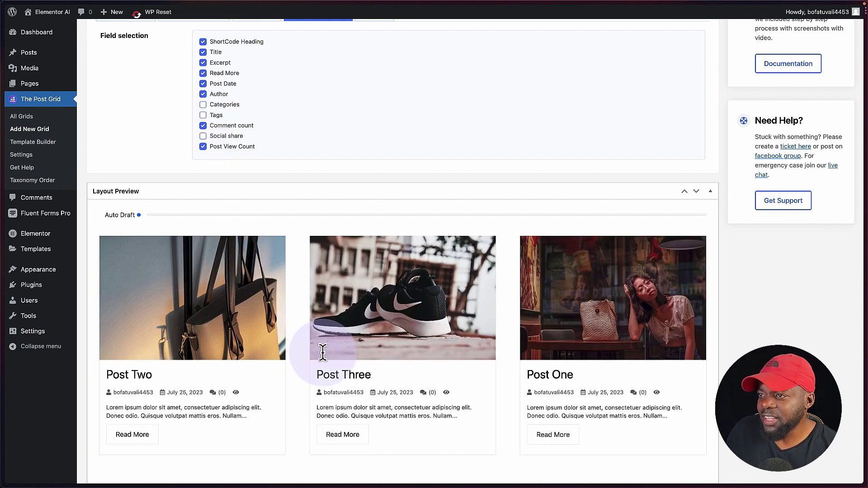
scroll(325, 361, "up", 4)
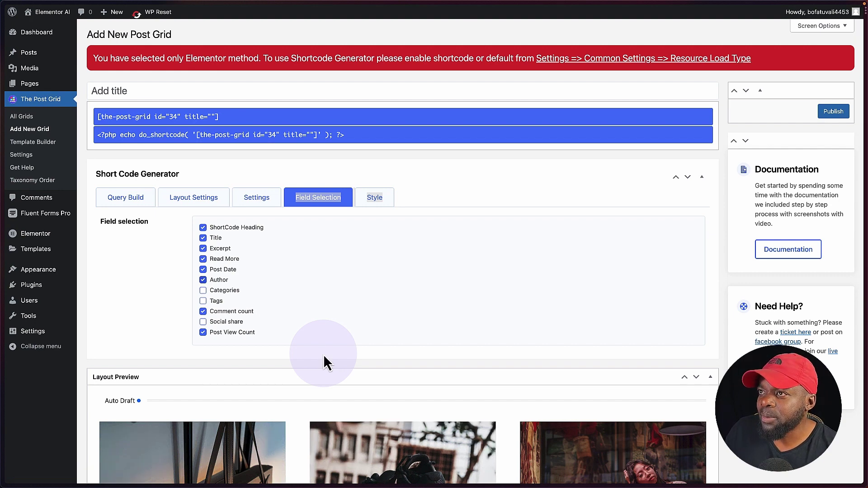
Step: Title the post grid "Grid One" and publish it
left_click(604, 92)
type("Grid")
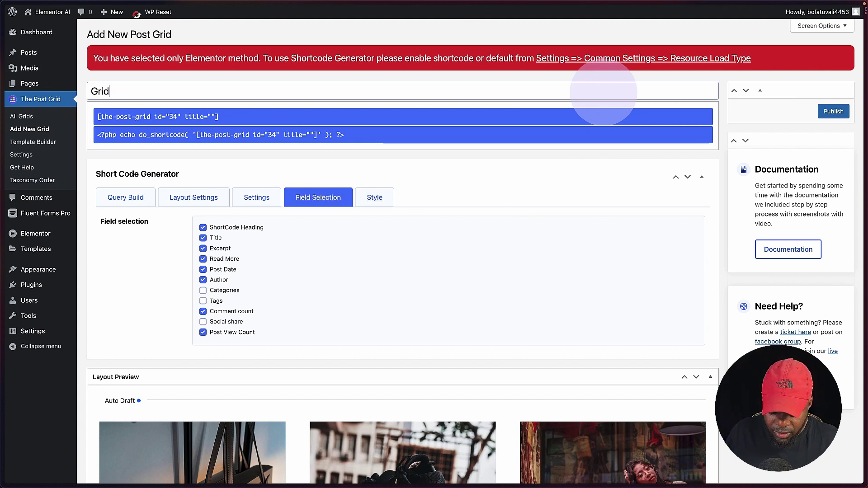
type(" One")
left_click(832, 113)
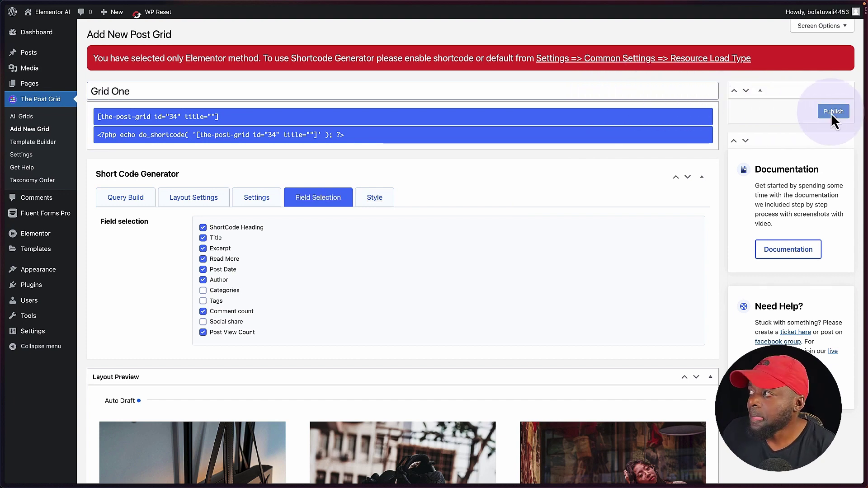
Step: Start a new page in the block editor and open The Post Grid's starter layout library
left_click(58, 101)
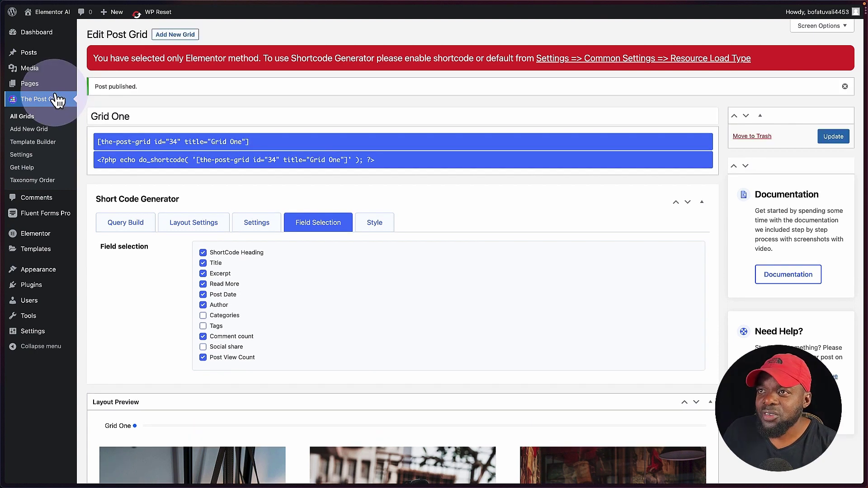
left_click(103, 98)
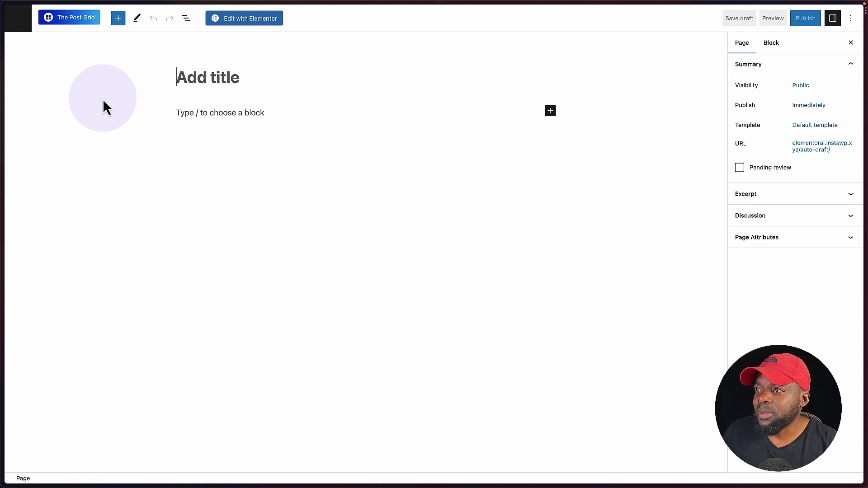
left_click(77, 20)
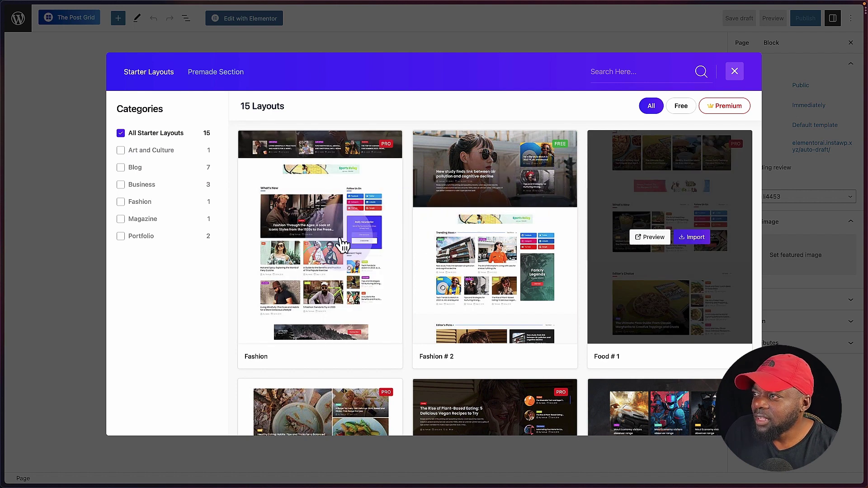
Step: Browse the starter layouts and preview the premium food layout listed directly below Fashion
mouse_move(340, 239)
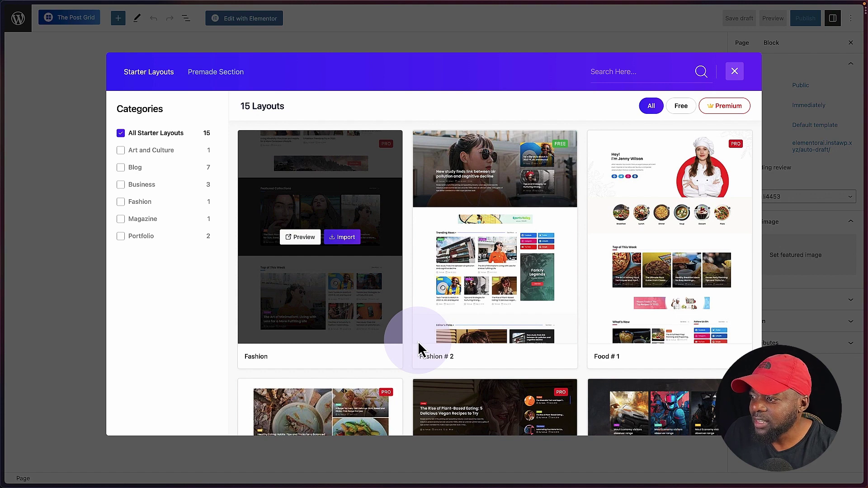
scroll(419, 349, "down", 2)
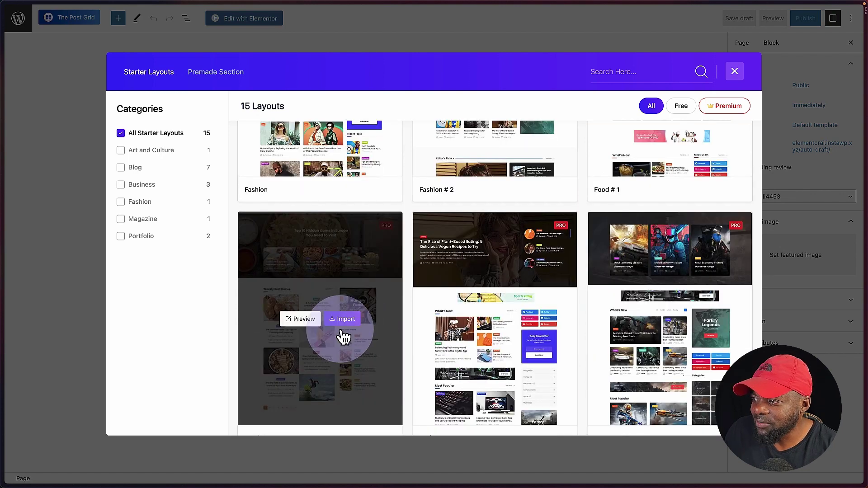
left_click(303, 320)
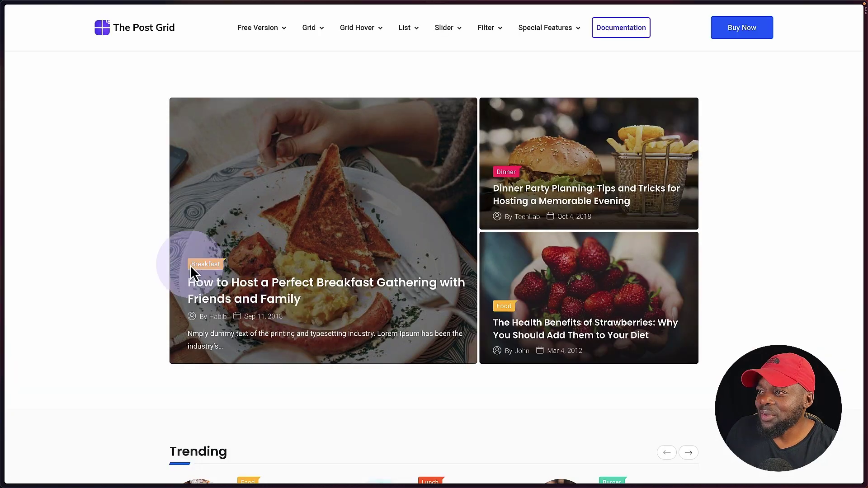
scroll(132, 247, "down", 1)
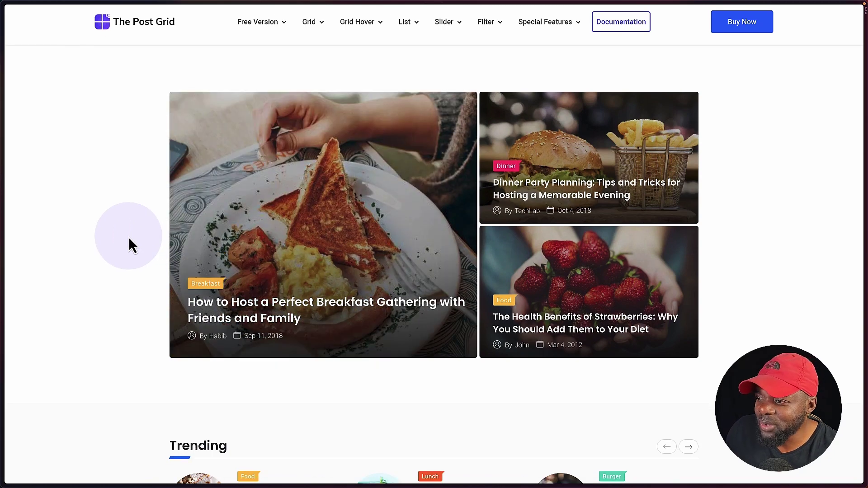
Step: Look through the food layout preview down to its What's New section and close the layout library
scroll(132, 244, "down", 2)
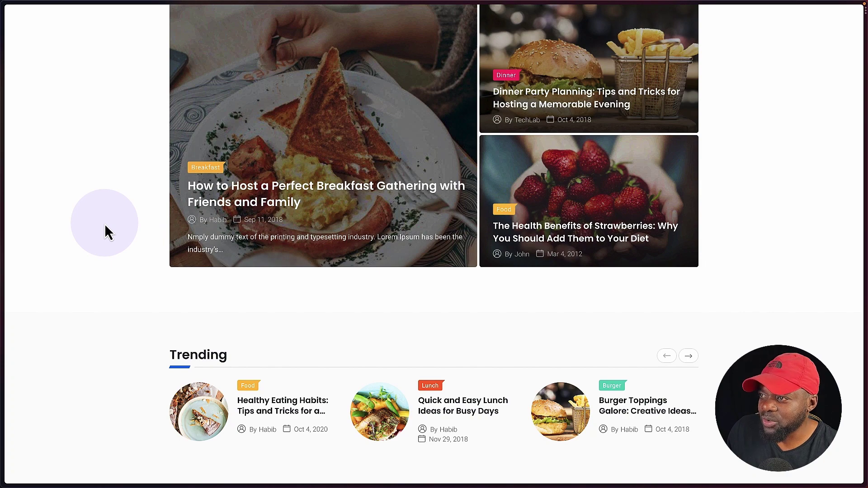
scroll(105, 226, "down", 3)
scroll(105, 225, "down", 10)
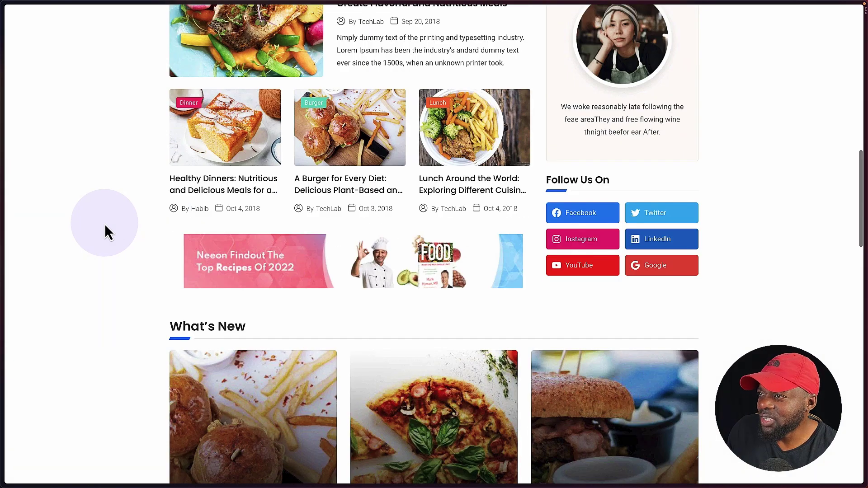
scroll(106, 226, "down", 6)
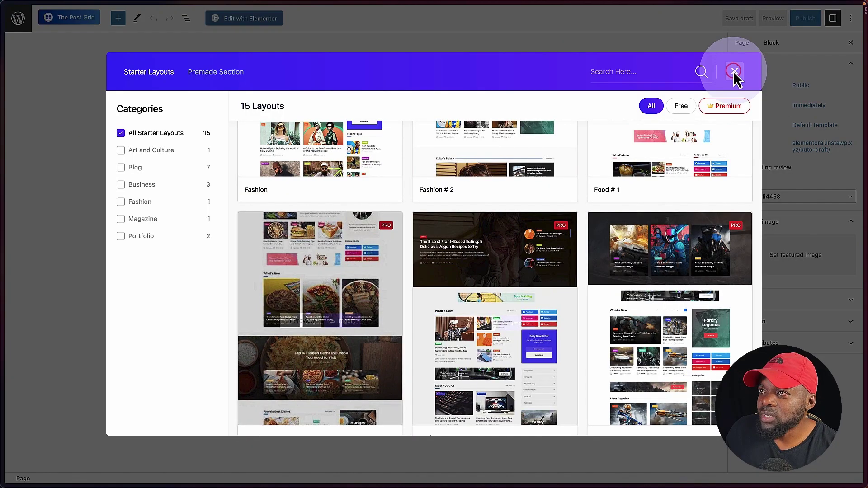
left_click(735, 72)
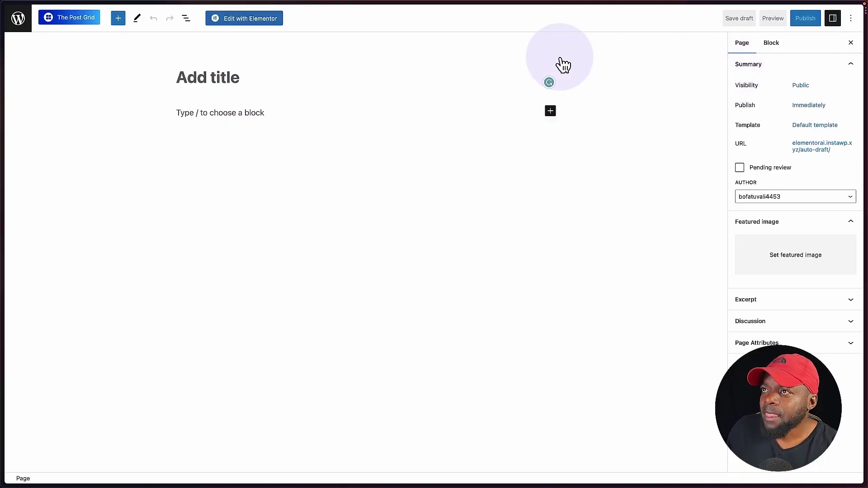
Step: Import the "Grid # 2 – Ajax Pagination" premade section from The Post Grid's library into the page
left_click(79, 21)
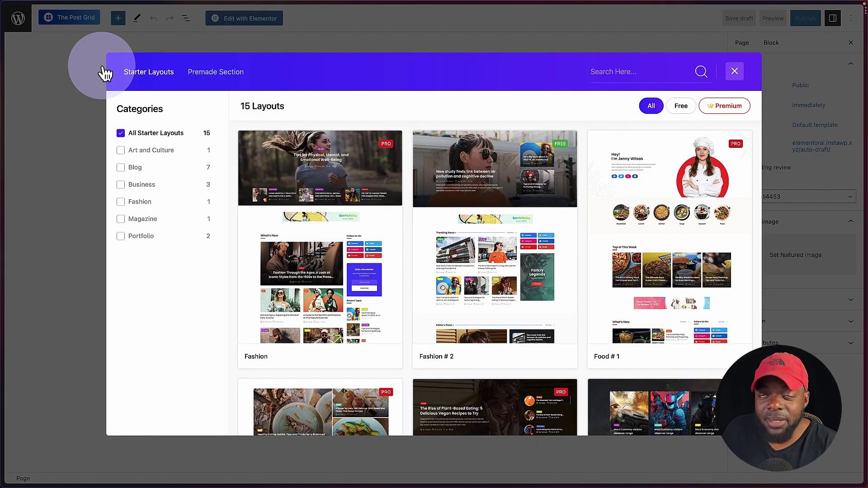
left_click(216, 73)
left_click(325, 185)
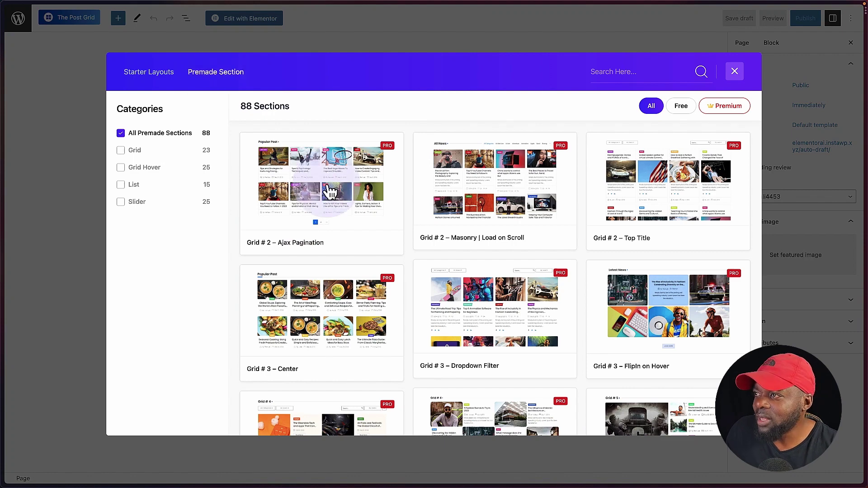
mouse_move(337, 187)
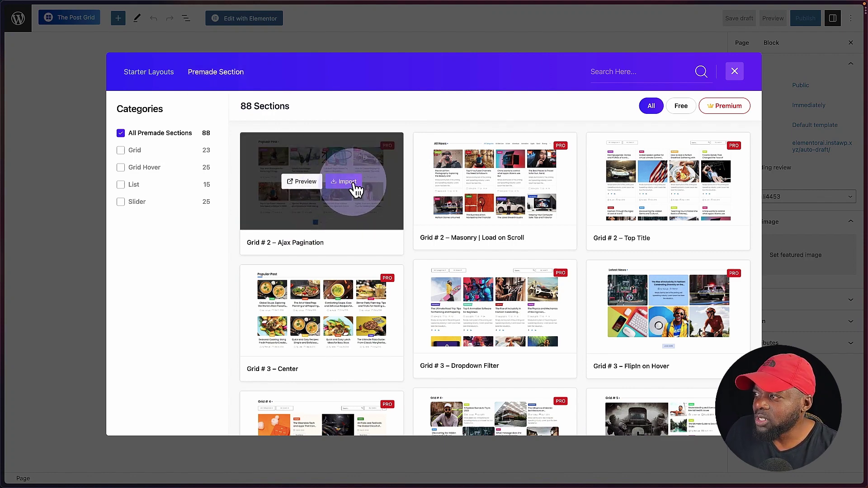
left_click(355, 185)
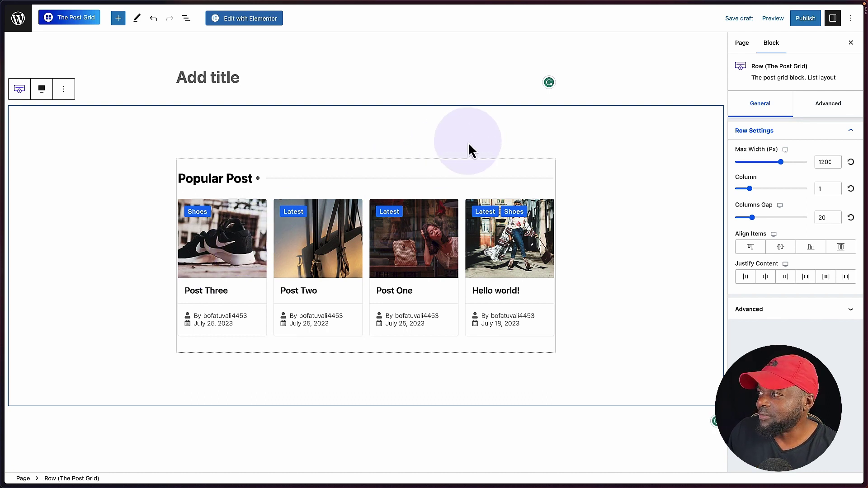
Step: Remove the imported Post Grid row with the Popular Post section from the page
left_click(491, 132)
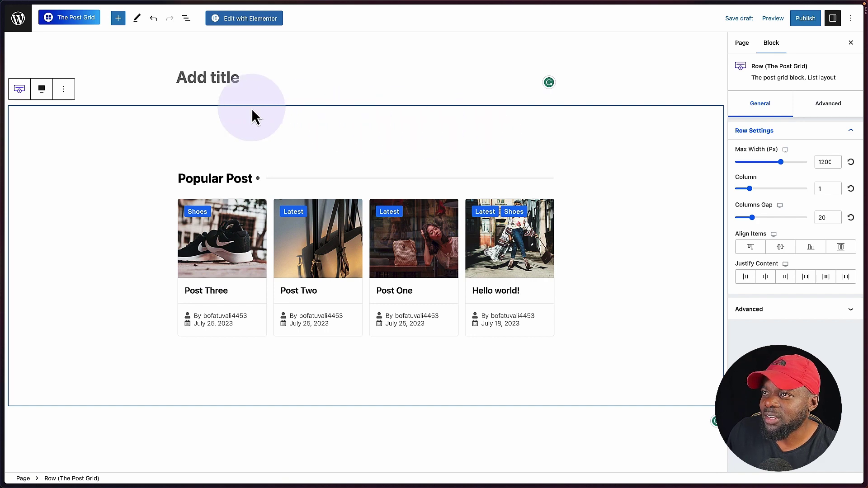
left_click(68, 90)
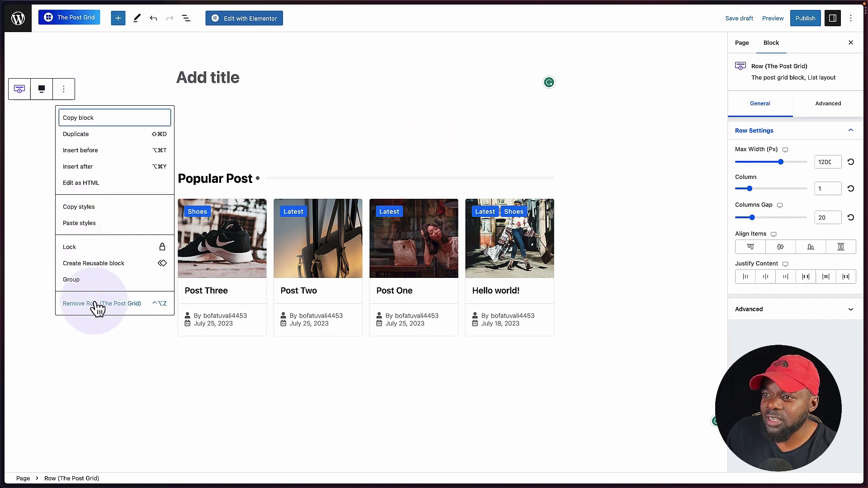
left_click(94, 303)
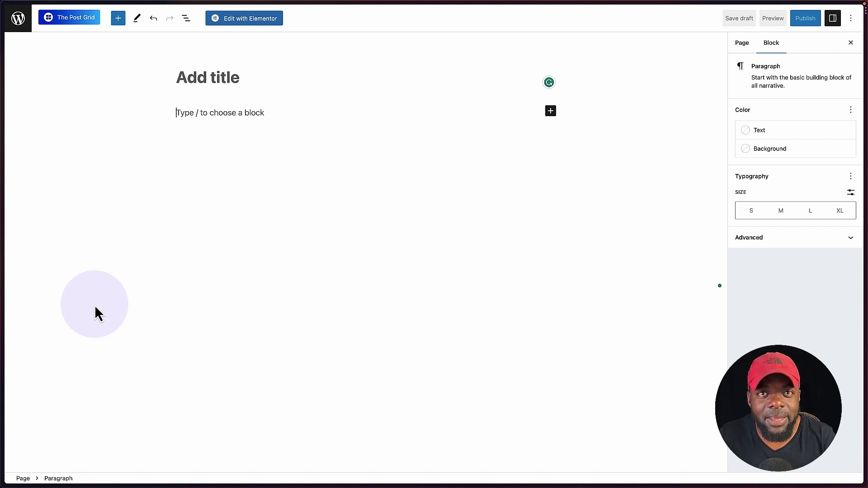
Step: Title the new page "Grid"
left_click(213, 90)
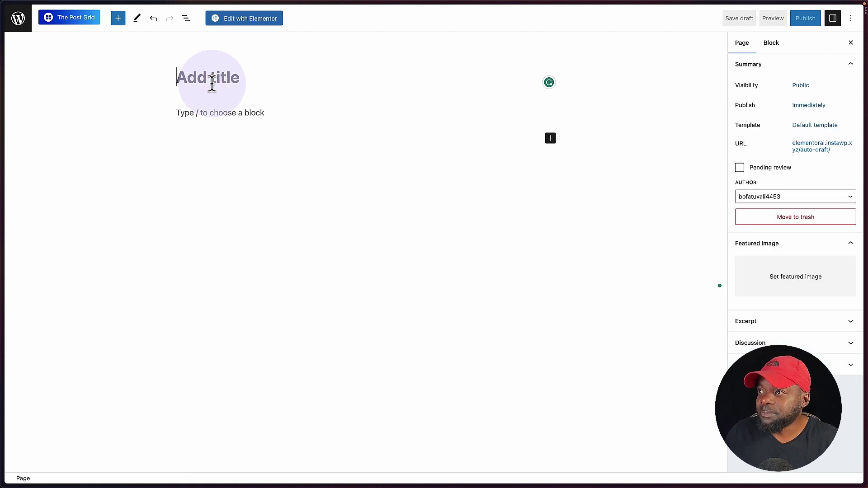
type("Grid")
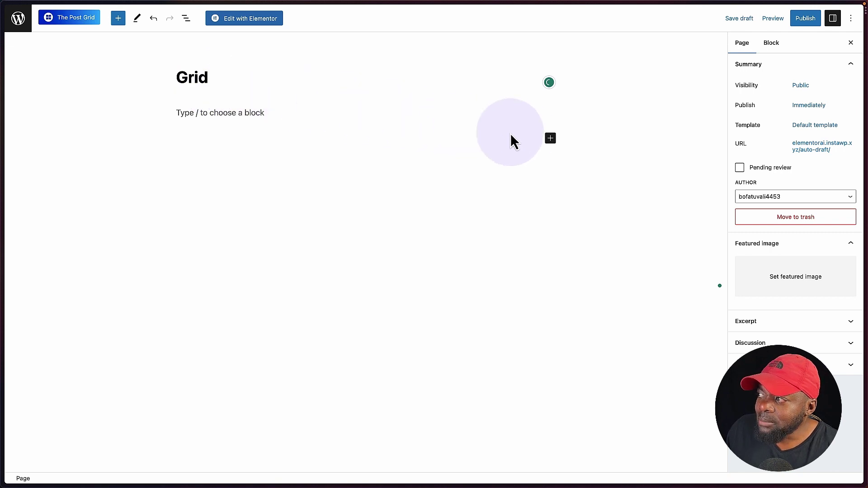
Step: Insert a Row (The Post Grid) block below the empty paragraph and return to that paragraph
left_click(552, 138)
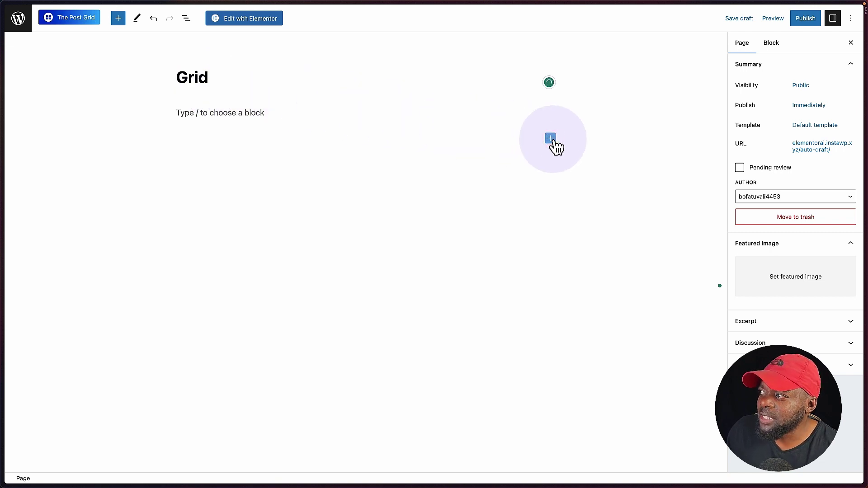
left_click(552, 139)
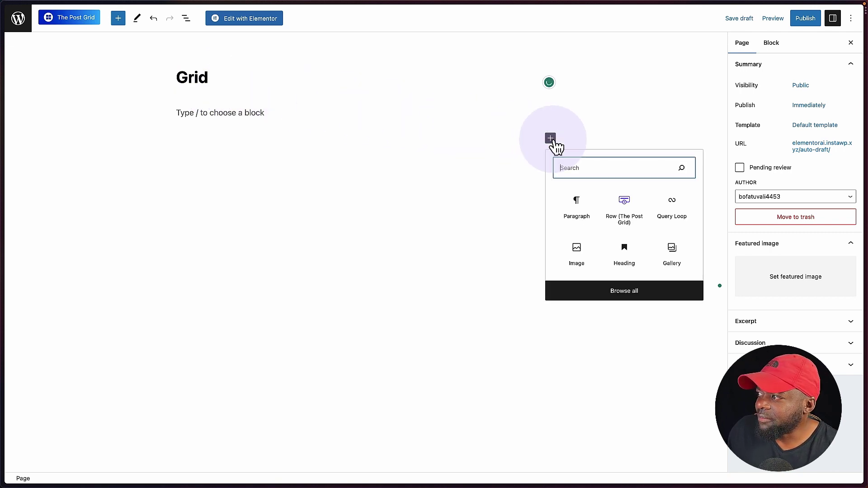
left_click(630, 202)
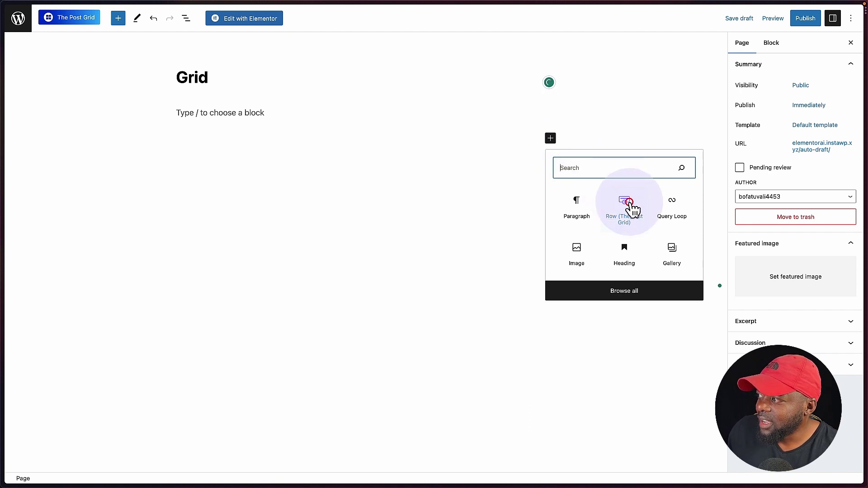
left_click(202, 183)
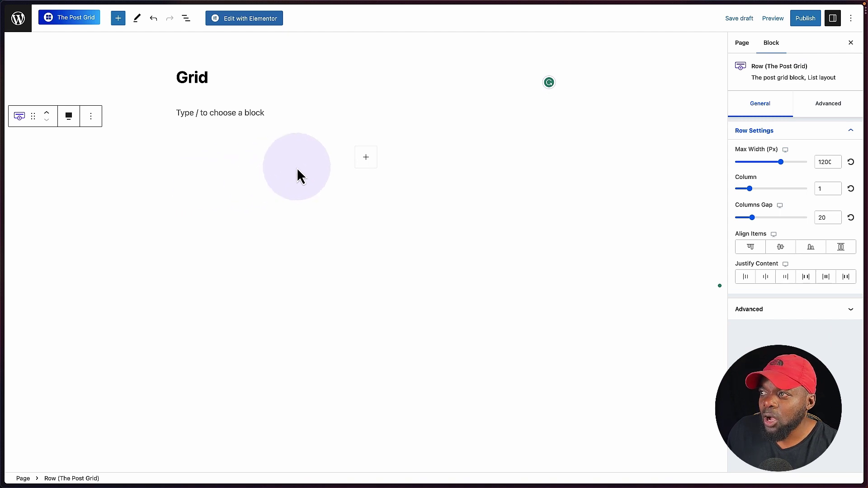
left_click(177, 138)
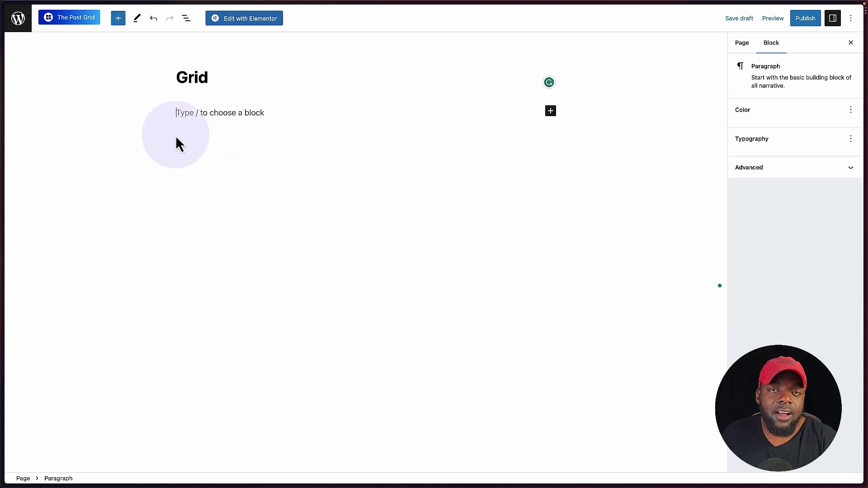
Step: Switch the Grid page to the Elementor editor and confirm leaving the block editor
left_click(267, 23)
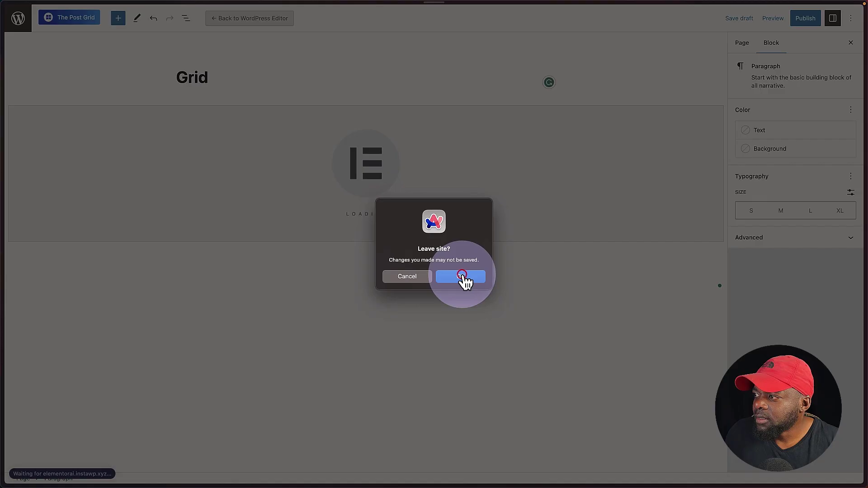
left_click(462, 276)
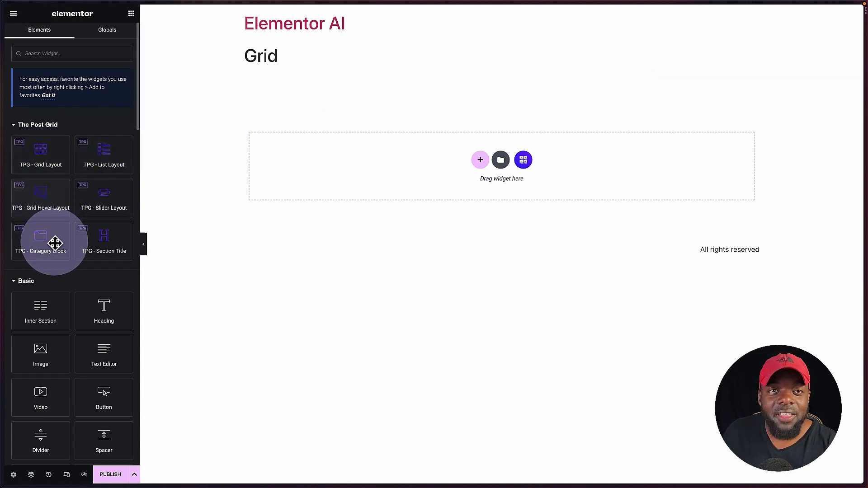
Step: Check the section structure choices, view The Post Grid's starter layouts filtered to the Blog category, and close the library
left_click(481, 161)
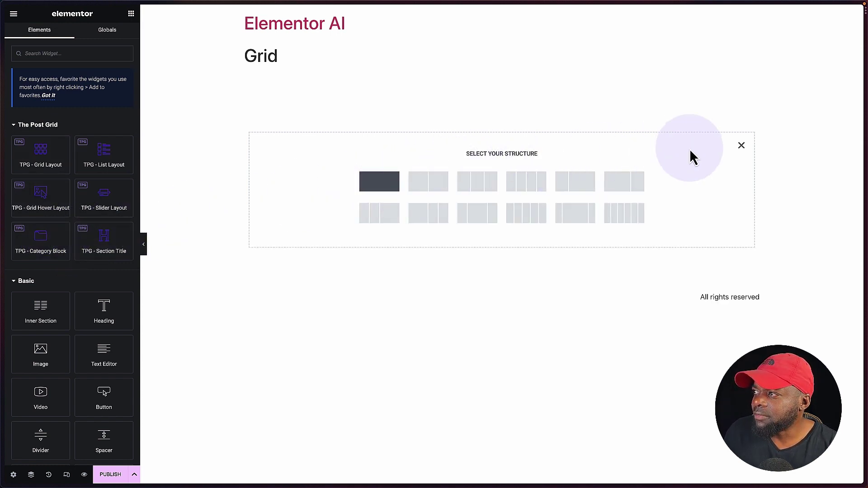
left_click(741, 145)
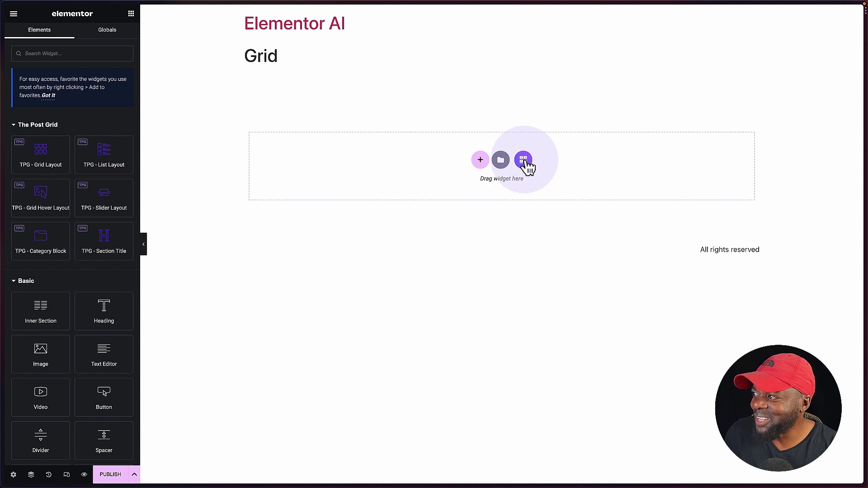
left_click(525, 160)
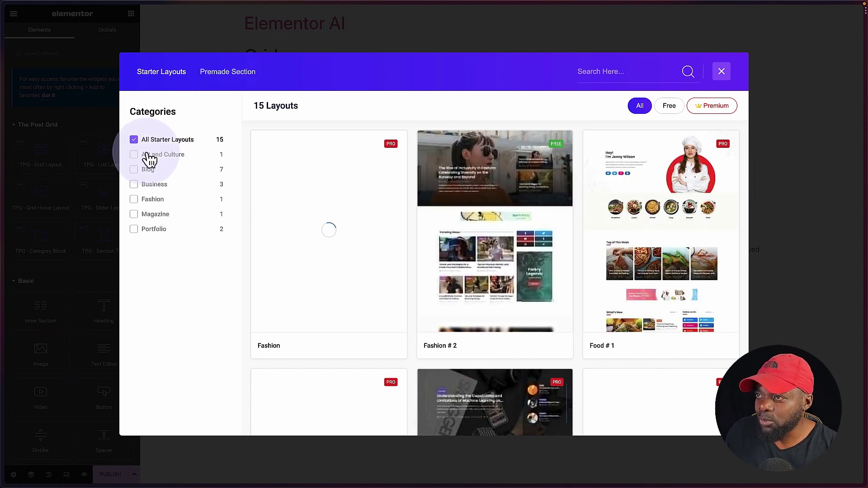
left_click(134, 170)
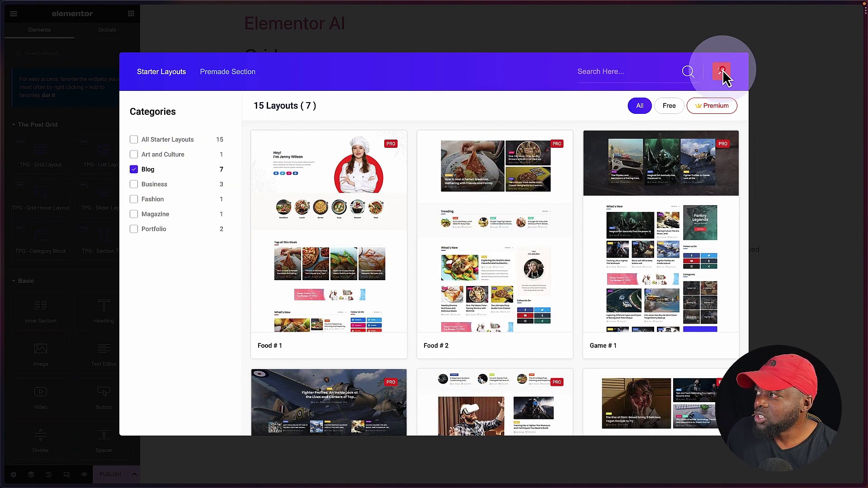
key("Escape")
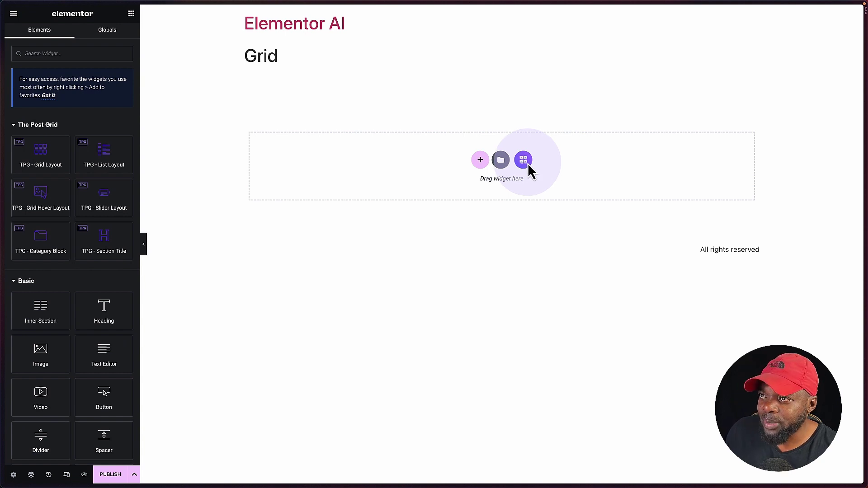
Step: Add a single-column section to the page and place the TPG - Grid Layout widget in it
left_click(475, 160)
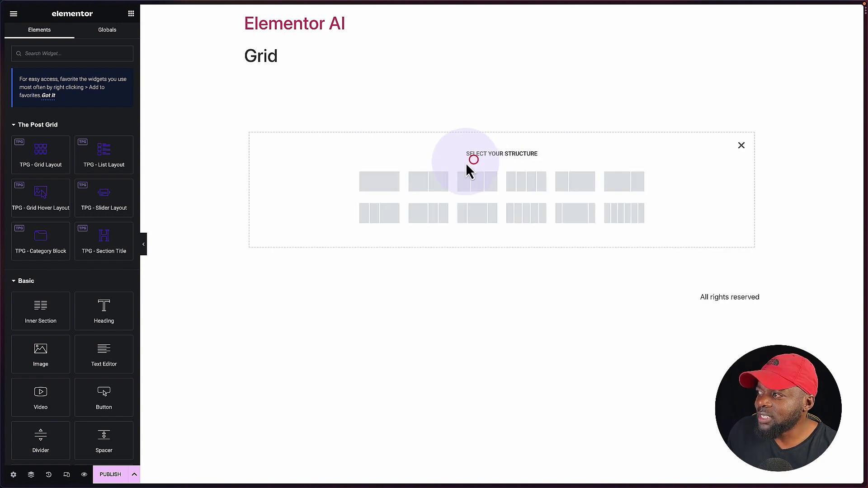
left_click(374, 192)
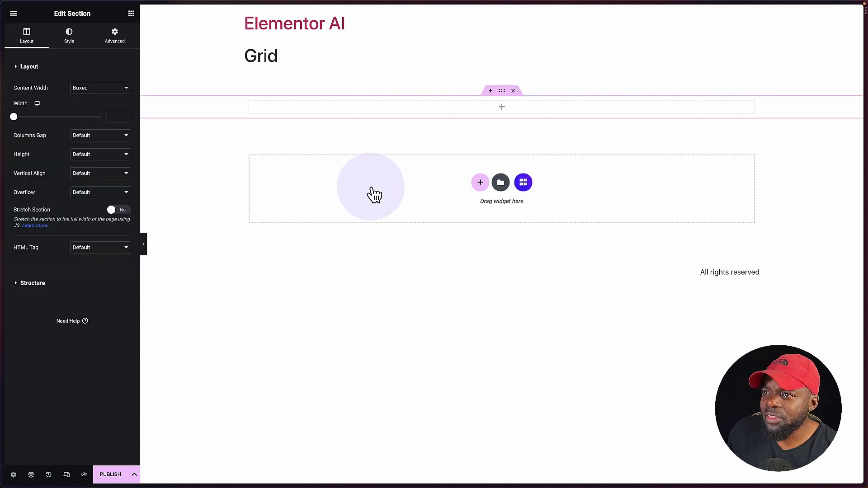
left_click(131, 14)
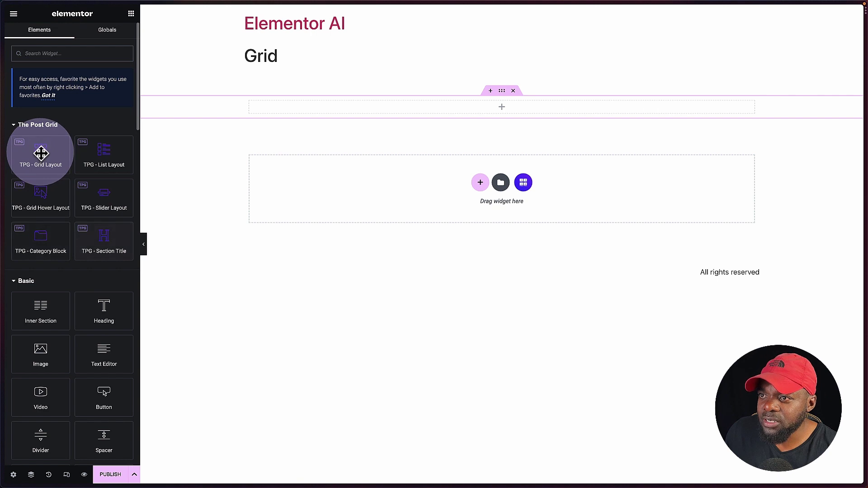
left_click_drag(41, 154, 400, 107)
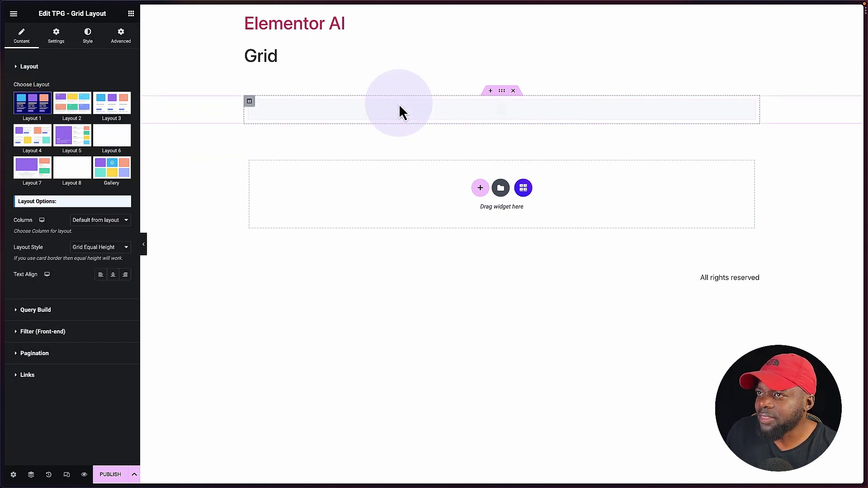
Step: Try Layout 2, Layout 3 and Layout 4 on the grid widget and return it to Layout 1
left_click(84, 121)
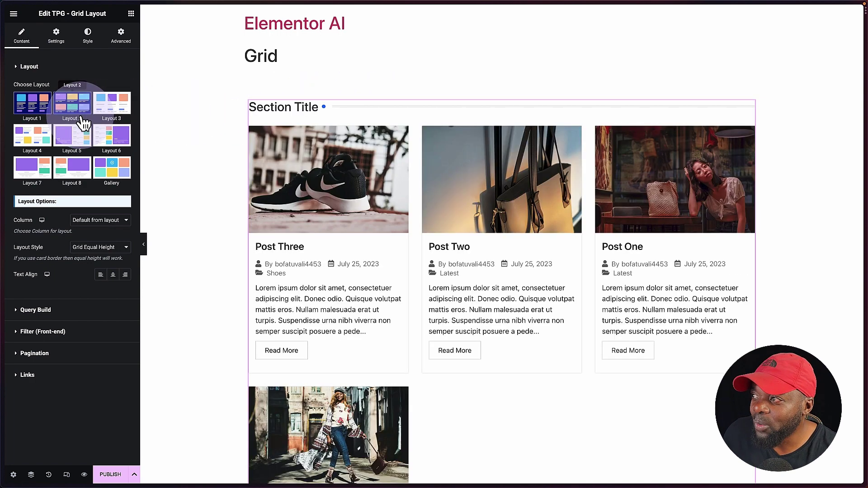
left_click(68, 107)
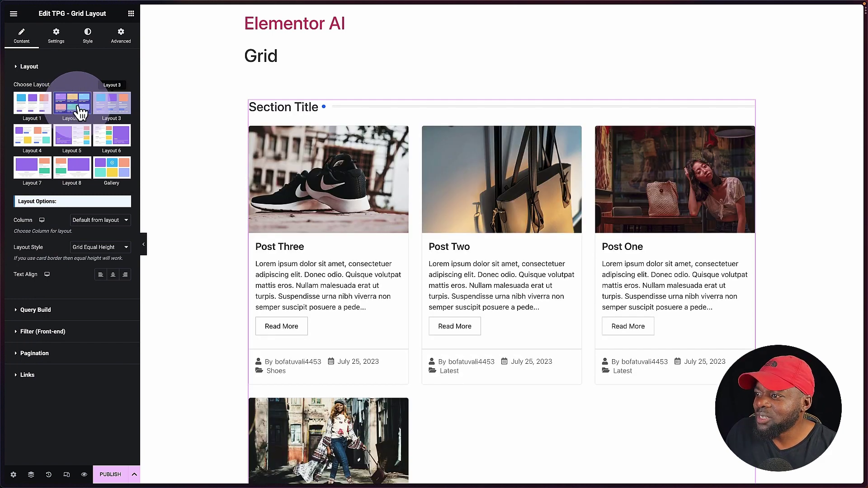
left_click(117, 109)
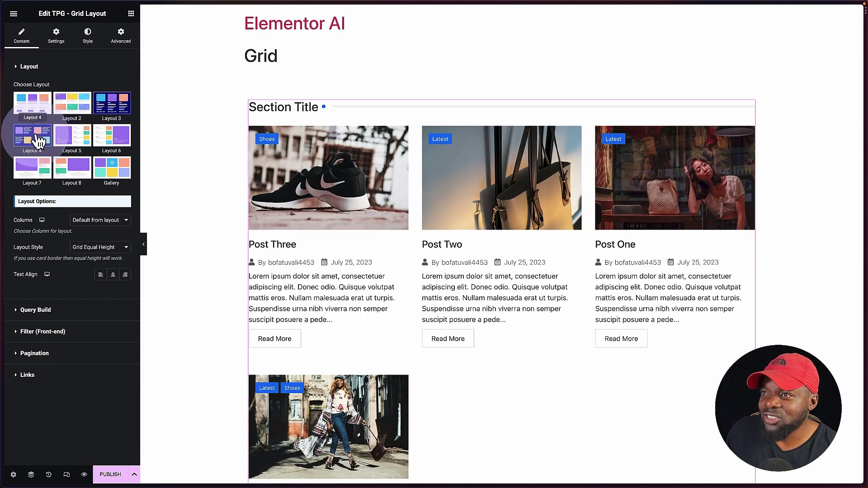
left_click(36, 135)
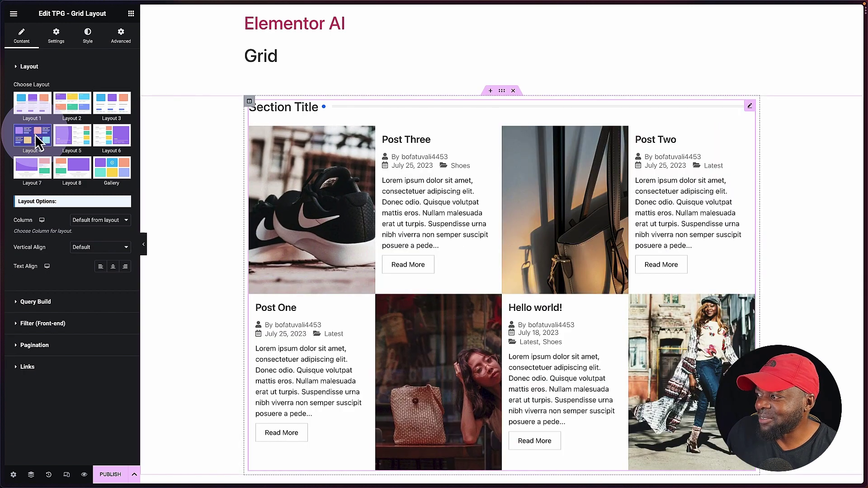
left_click(31, 107)
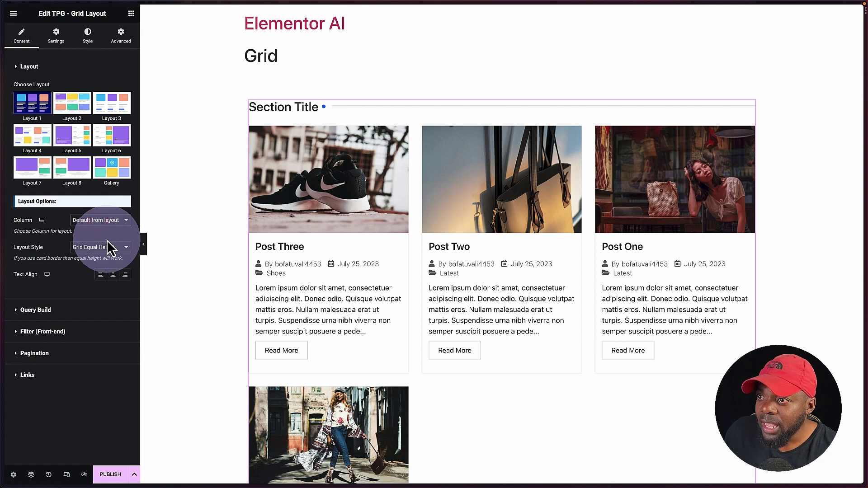
Step: Try 3 Columns on the grid widget, set it to 2 Columns, and check the available layout styles while keeping Grid Equal Height
left_click(102, 220)
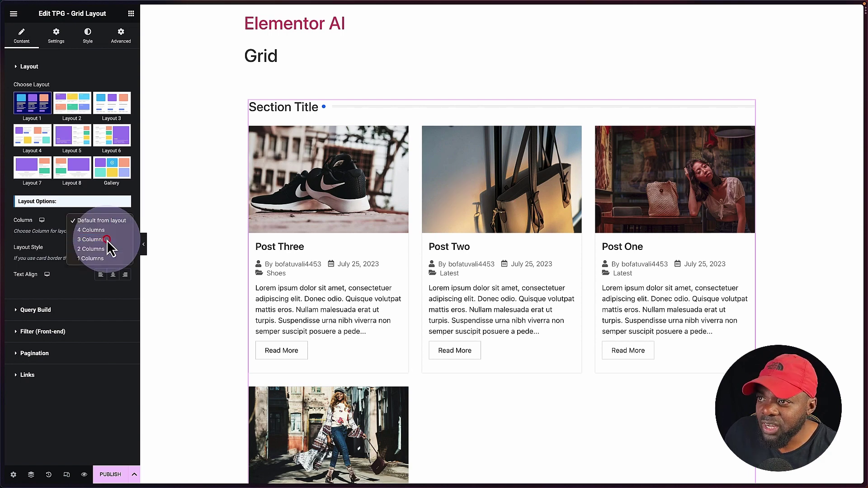
left_click(108, 240)
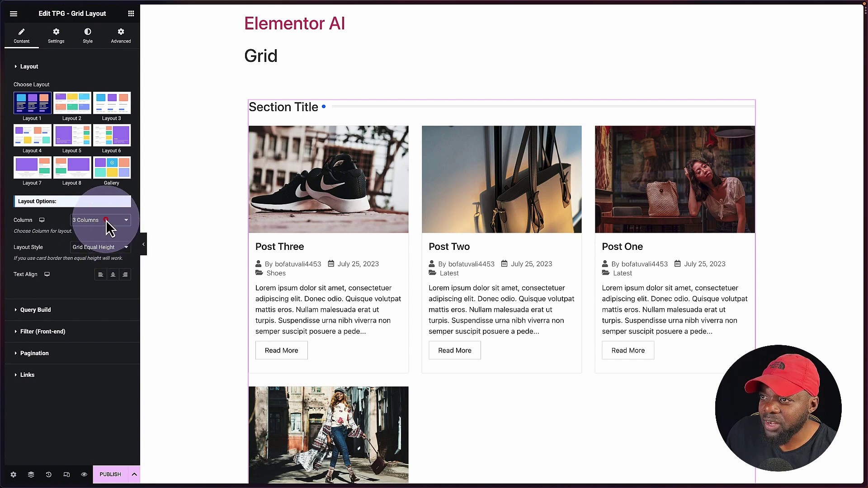
left_click(107, 225)
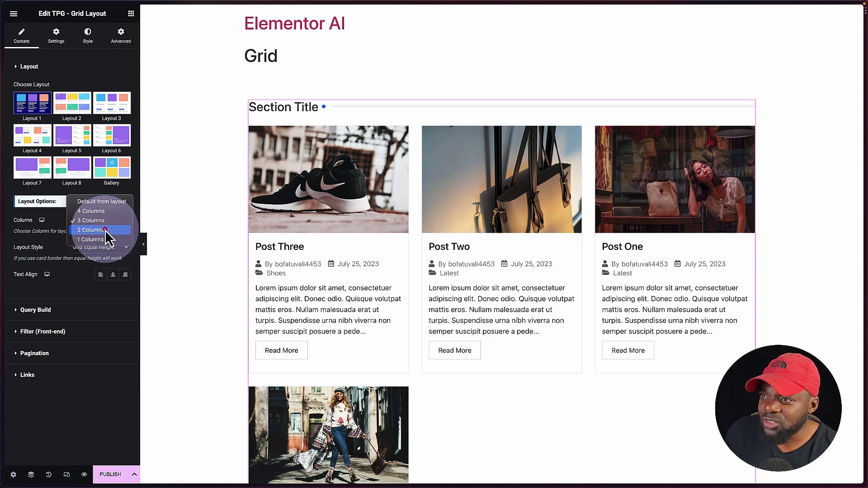
left_click(105, 230)
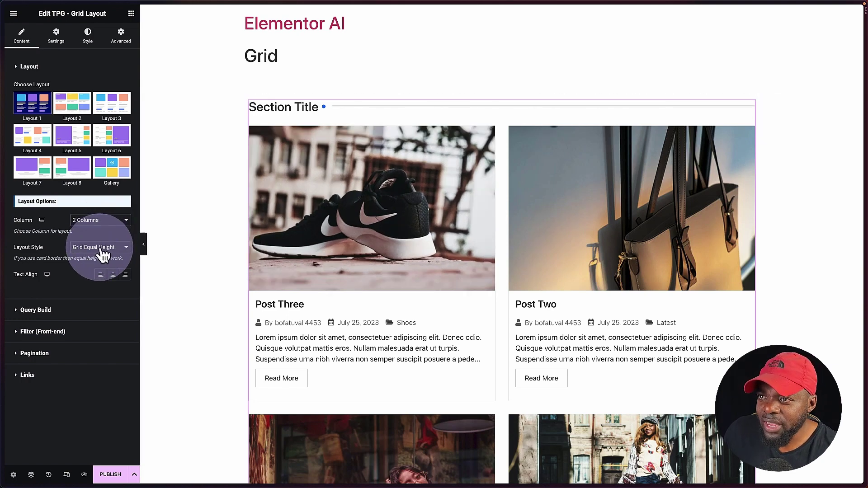
left_click(103, 253)
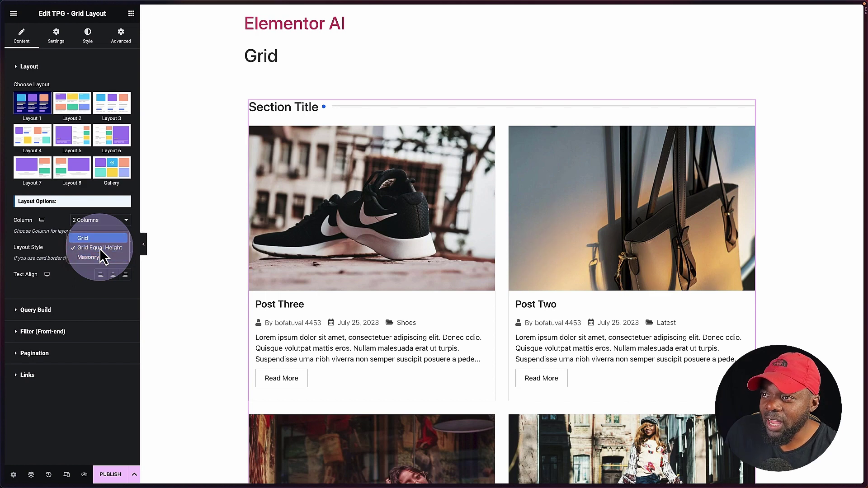
left_click(85, 288)
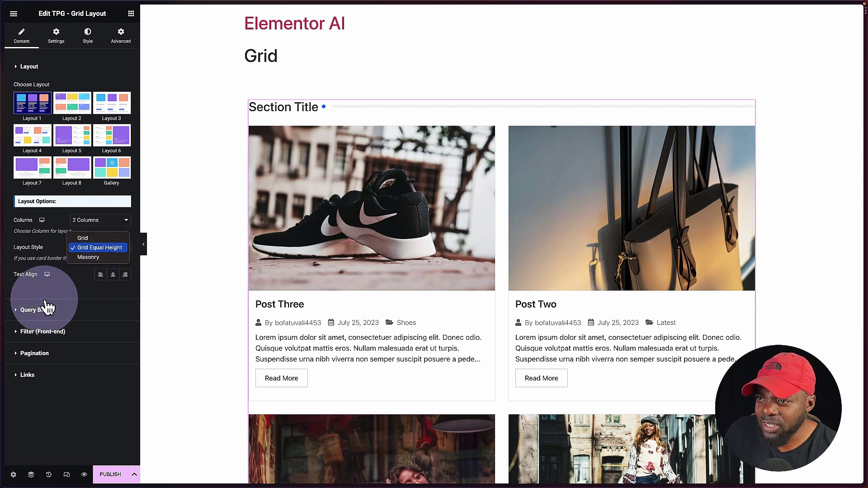
Step: Filter the grid's post query to the Shoes and Latest categories and look through the remaining query options
left_click(19, 310)
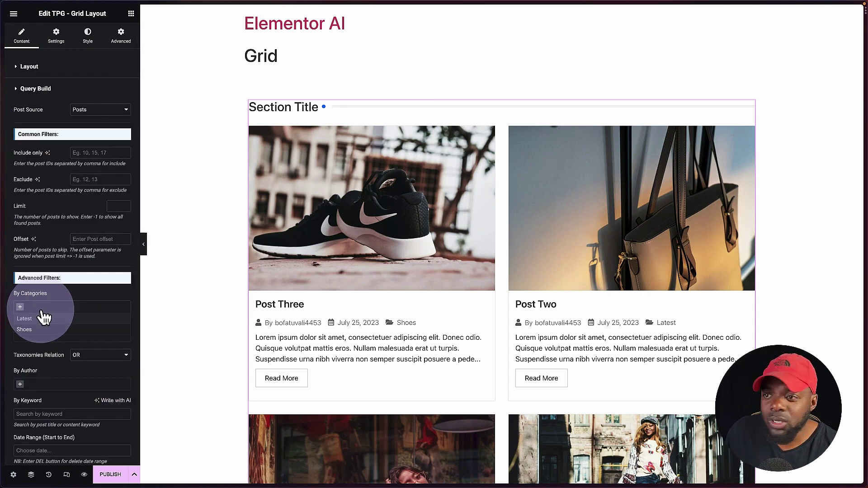
left_click(37, 329)
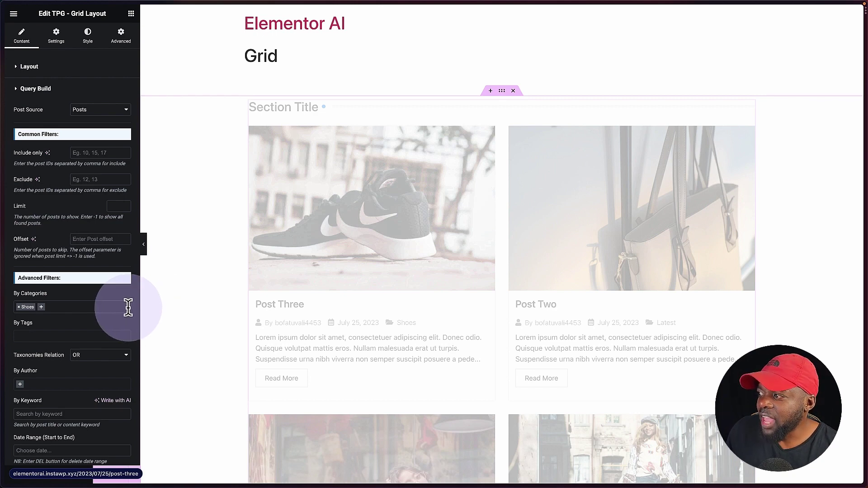
left_click(41, 307)
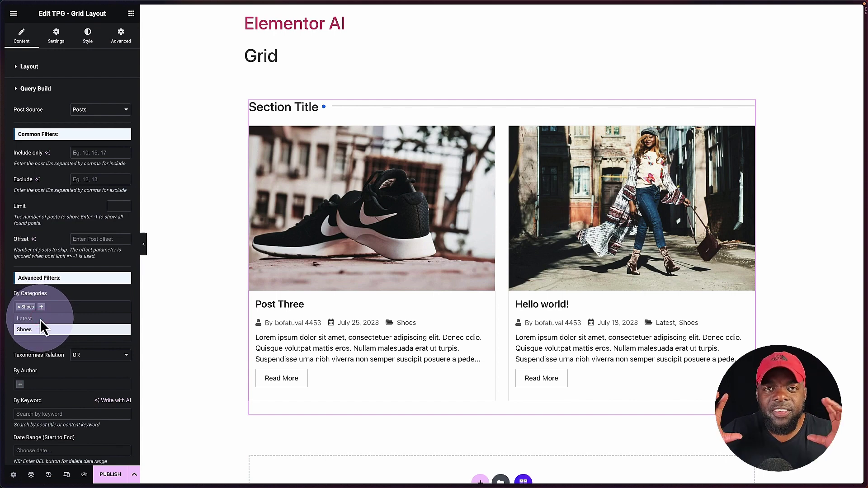
left_click(40, 318)
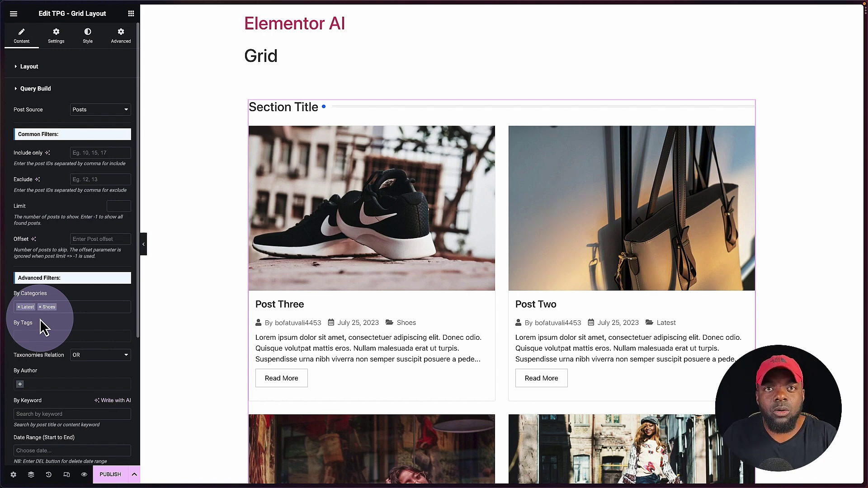
scroll(64, 347, "down", 1)
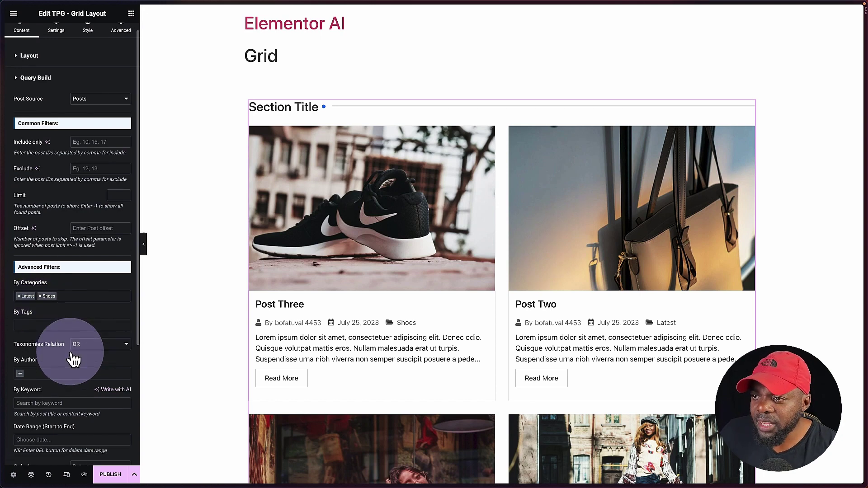
scroll(74, 360, "down", 4)
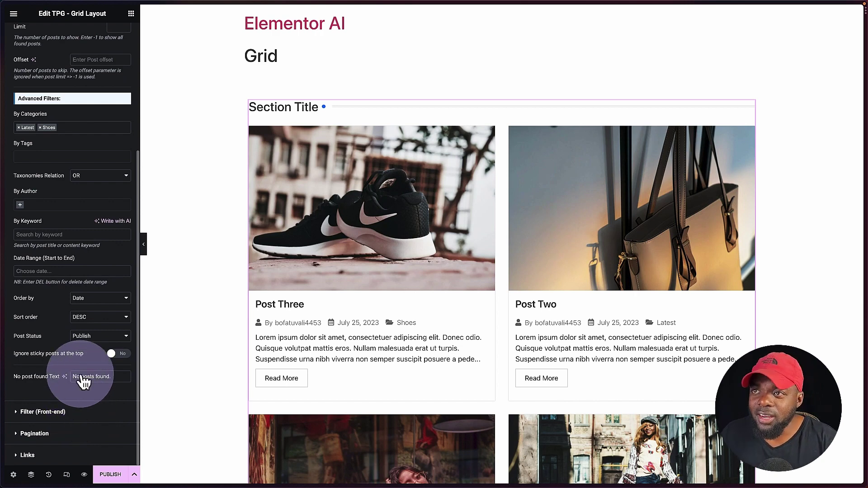
scroll(82, 260, "up", 1)
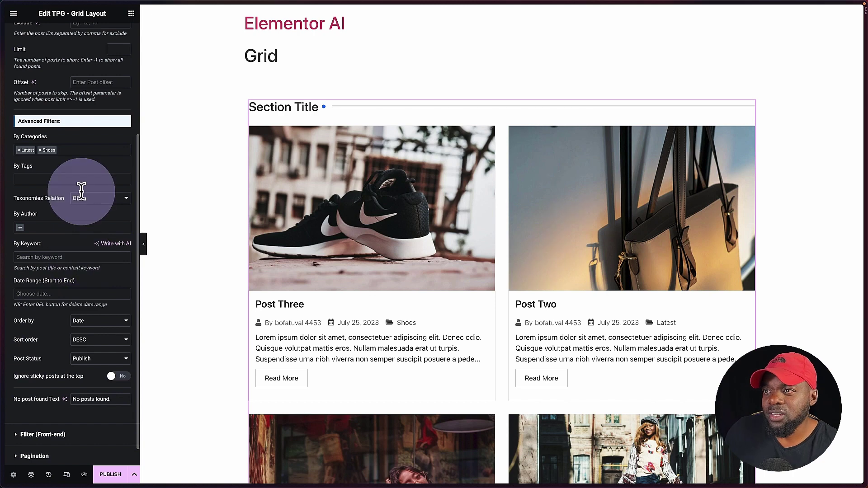
scroll(83, 199, "up", 5)
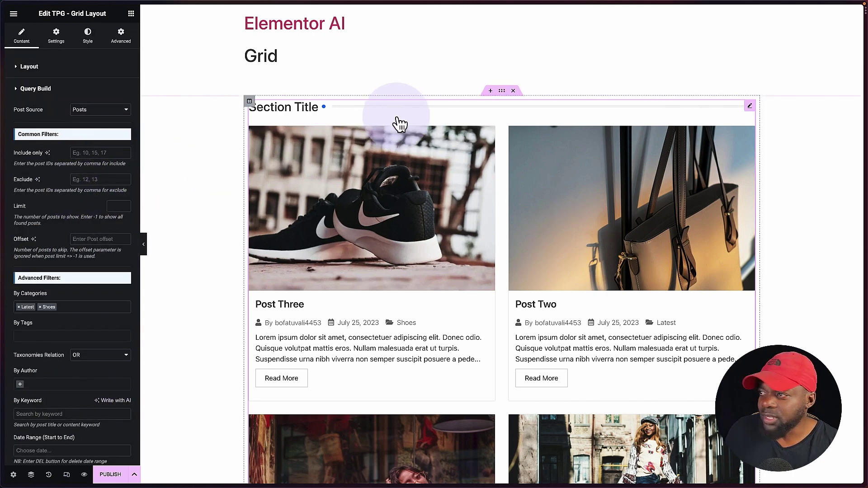
Step: Return to the grid widget's layout settings and preview the post grid at tablet portrait and mobile sizes
mouse_move(504, 94)
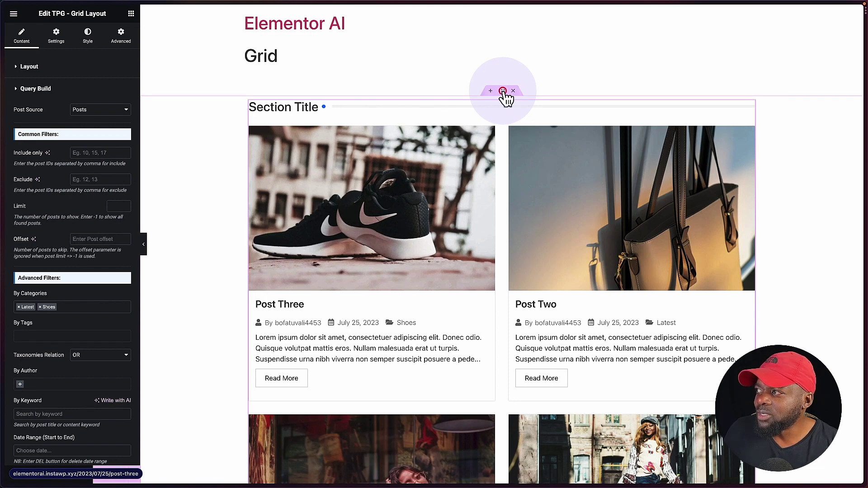
left_click(503, 93)
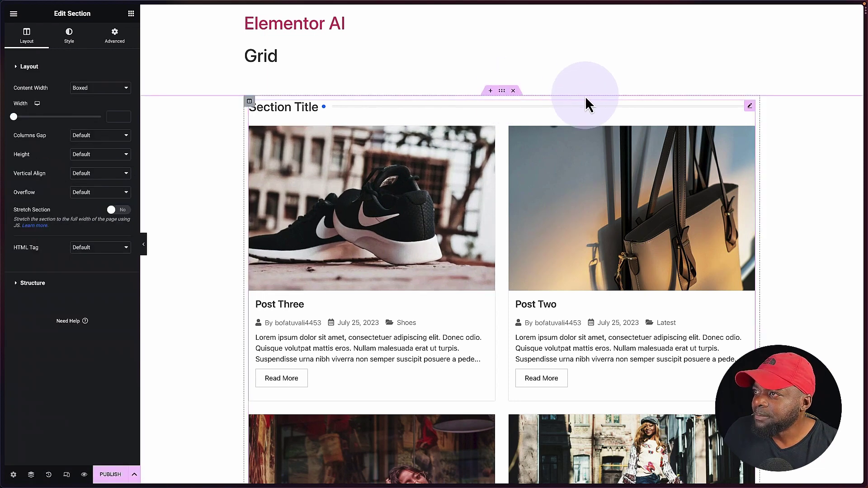
left_click(749, 105)
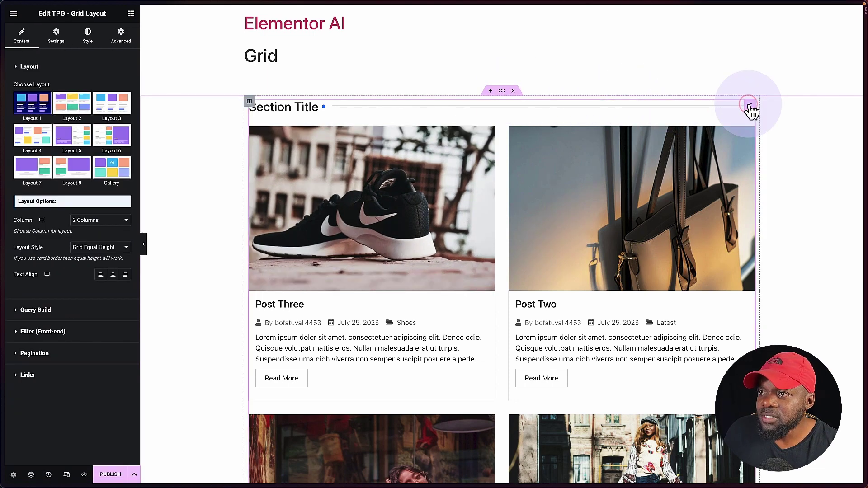
left_click(42, 222)
left_click(44, 232)
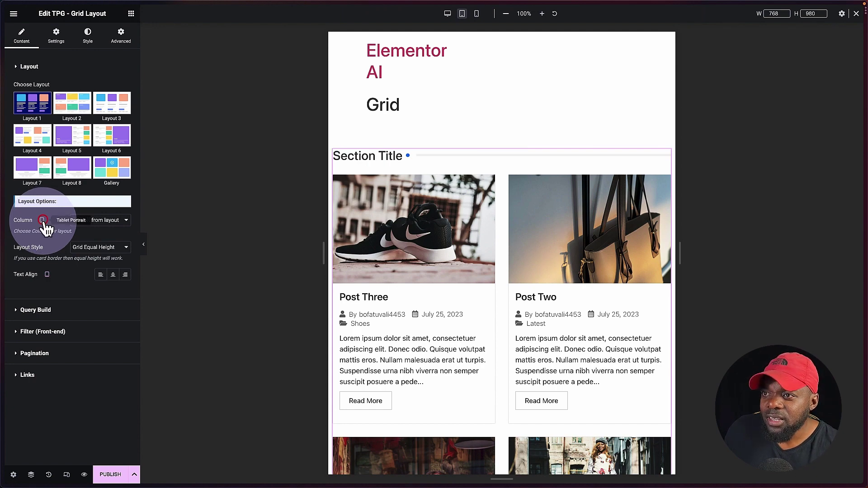
left_click(43, 247)
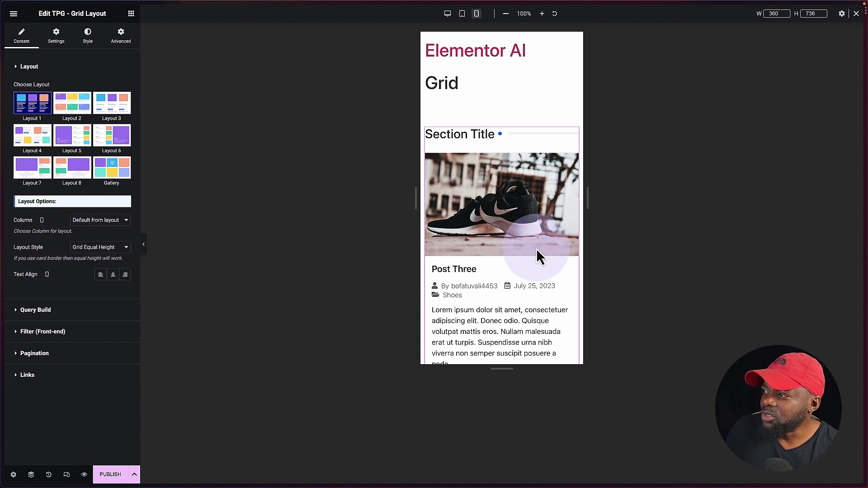
scroll(538, 250, "down", 10)
scroll(538, 250, "down", 10)
scroll(538, 252, "up", 2)
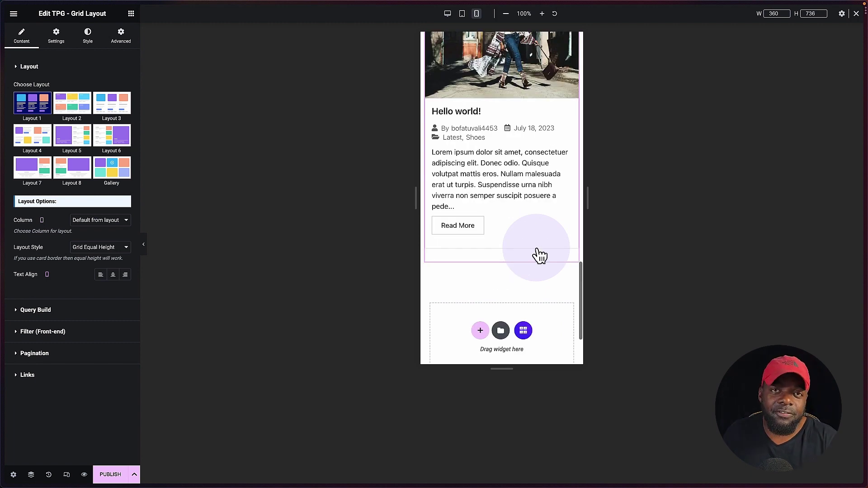
scroll(539, 256, "up", 15)
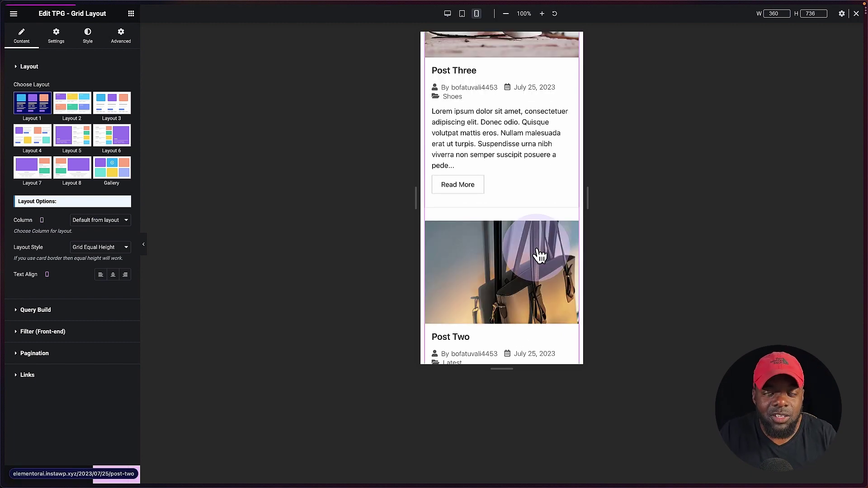